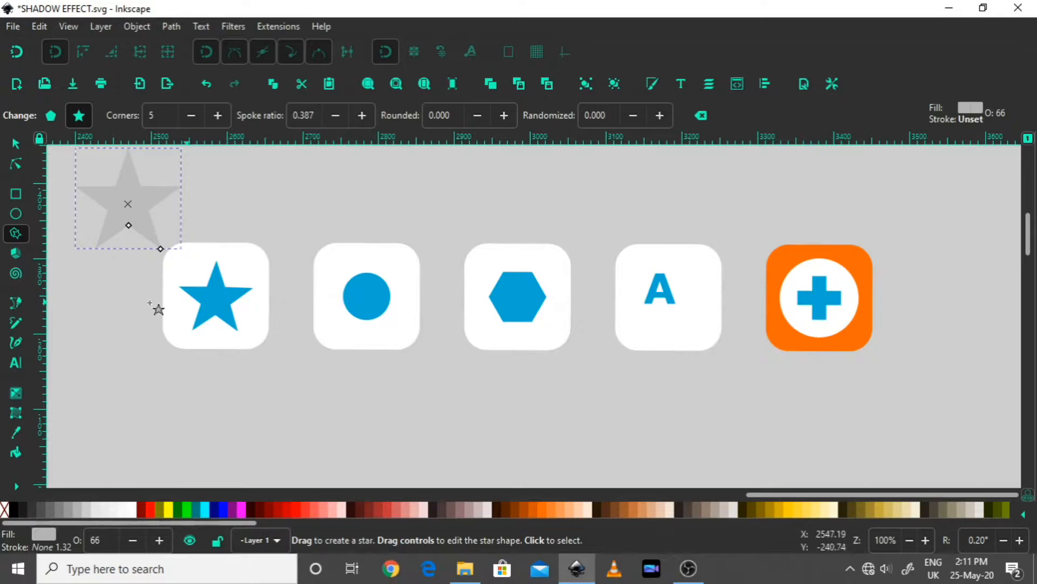
Step: Delete the grey semi-transparent star beside the row of icons
key("Delete")
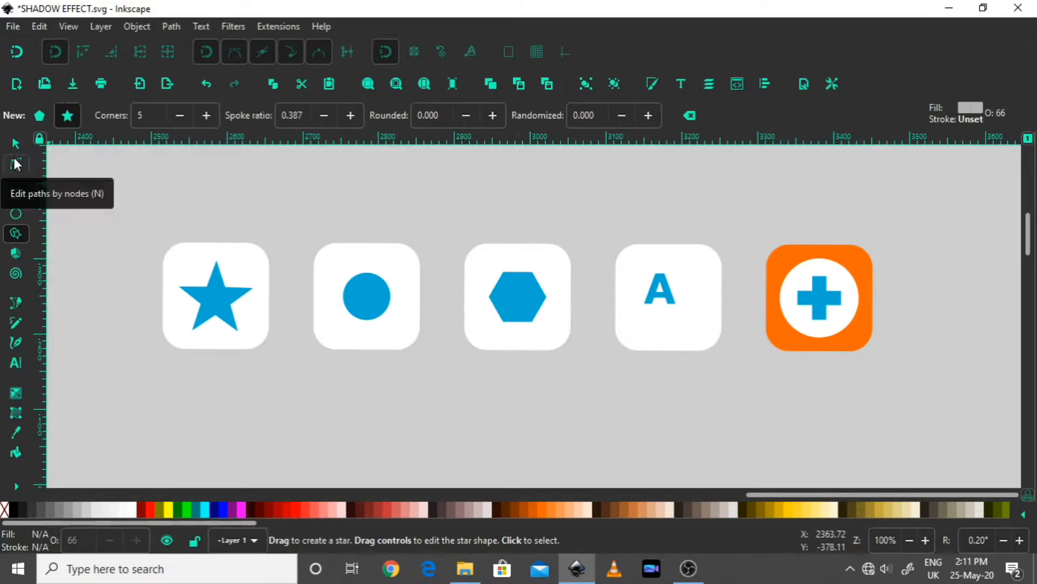
left_click(16, 147)
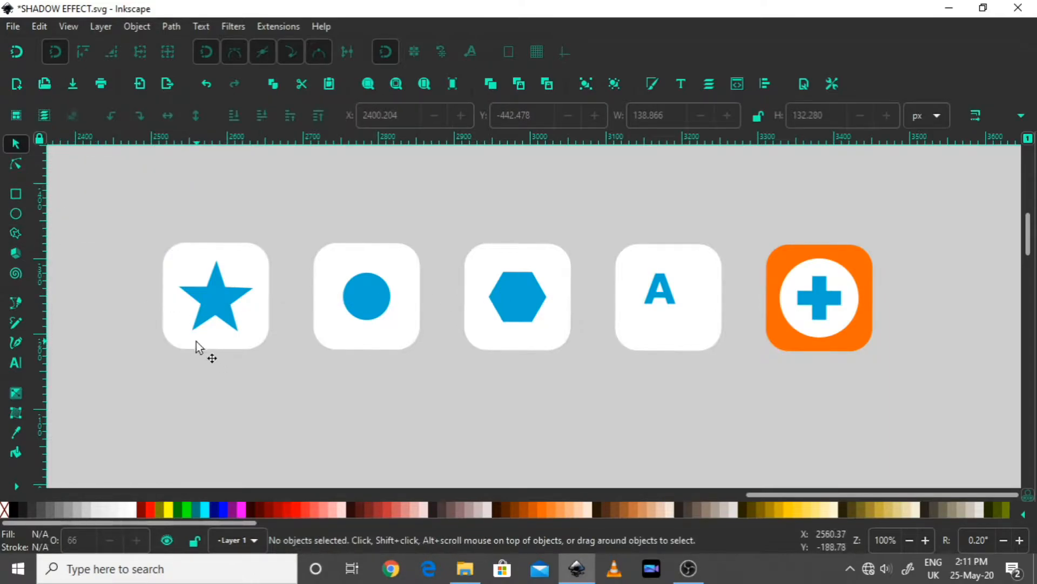
left_click_drag(197, 341, 239, 355)
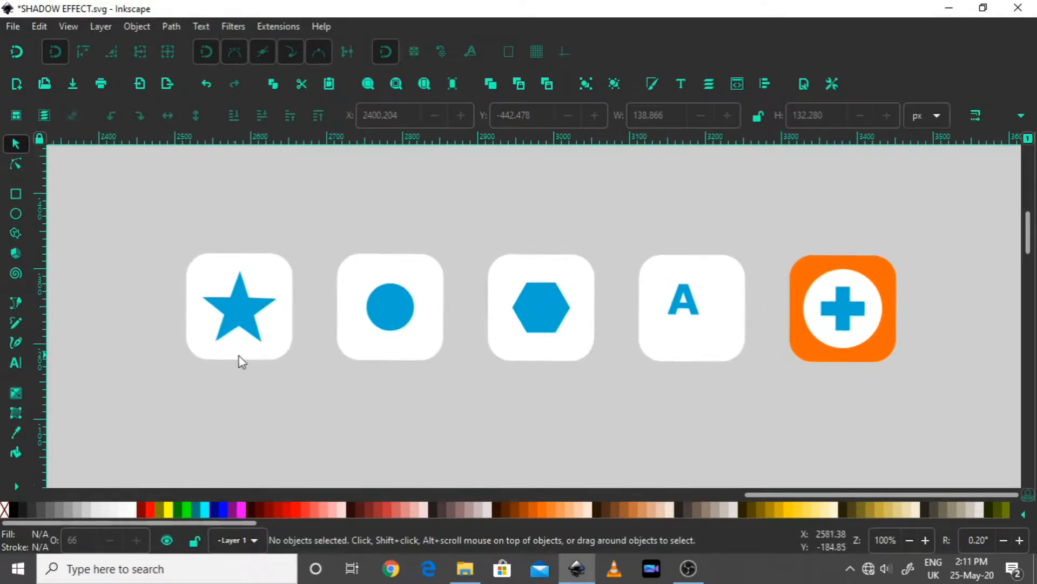
Step: Examine the object types of the blue star, its white rounded square and the letter A
left_click(241, 310)
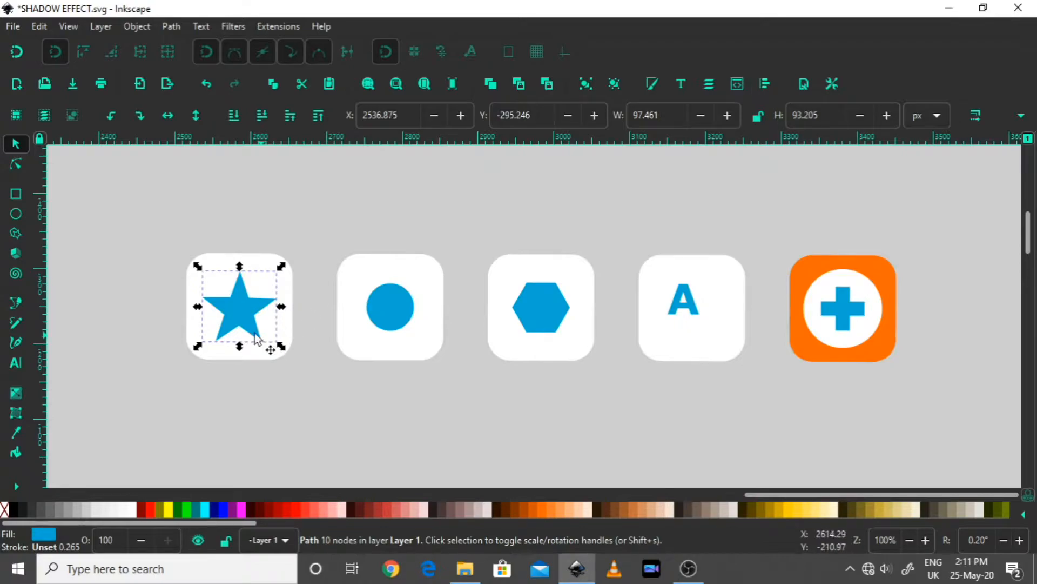
scroll(340, 346, "left", 5)
scroll(340, 346, "up", 3, "ctrl")
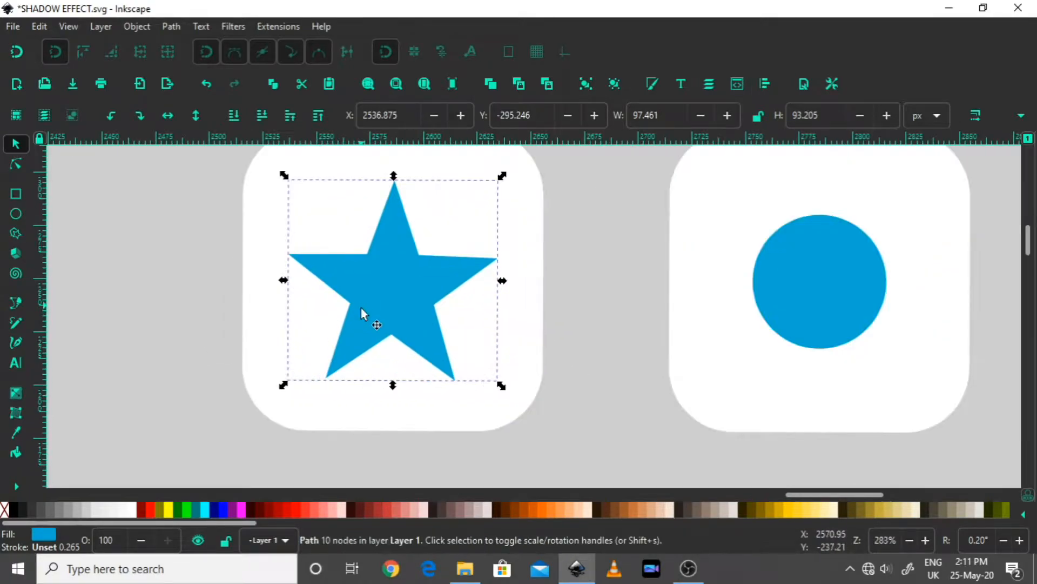
scroll(364, 324, "up", 2)
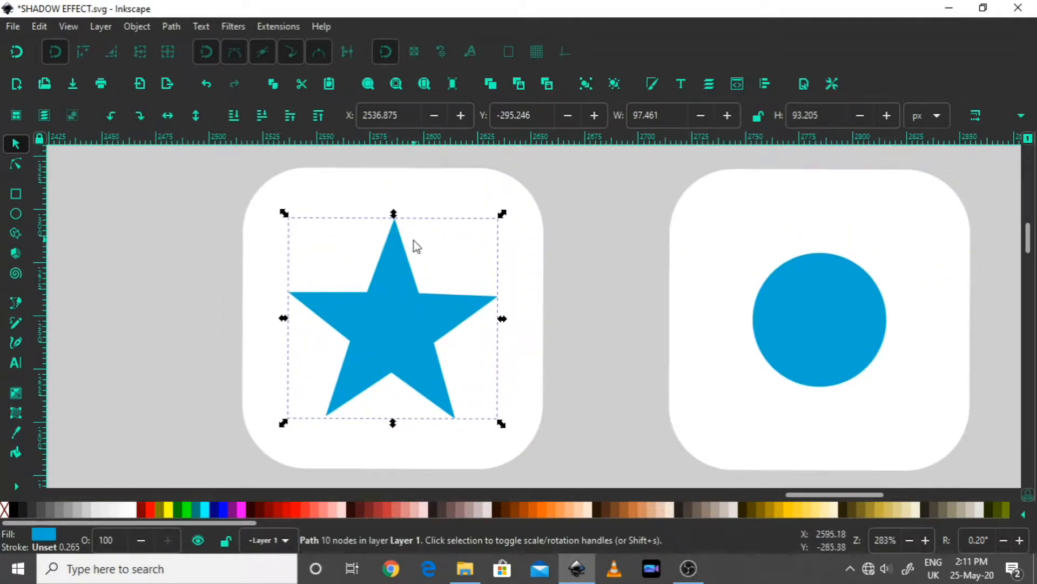
left_click(190, 282)
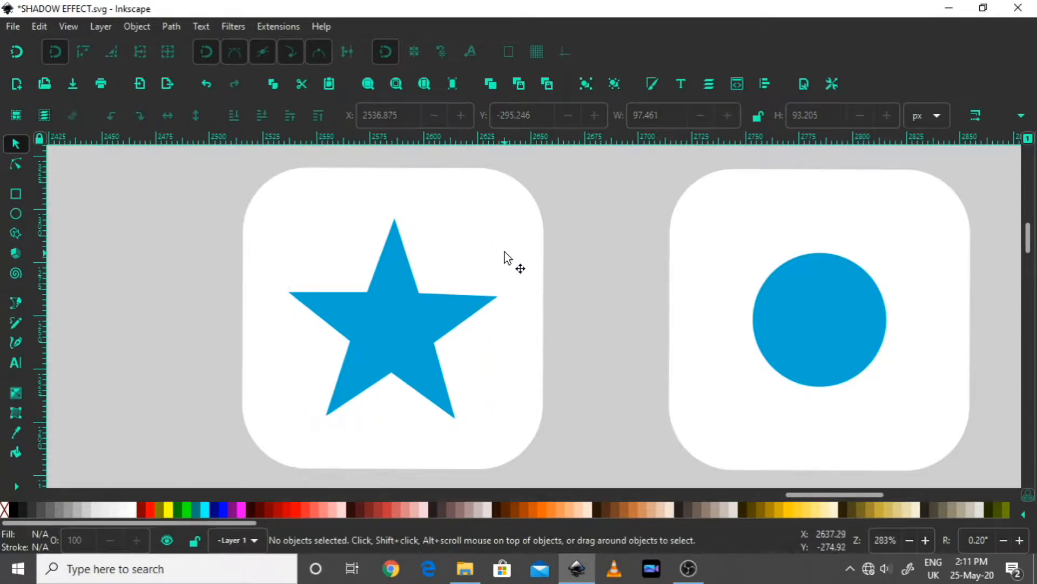
left_click(503, 254)
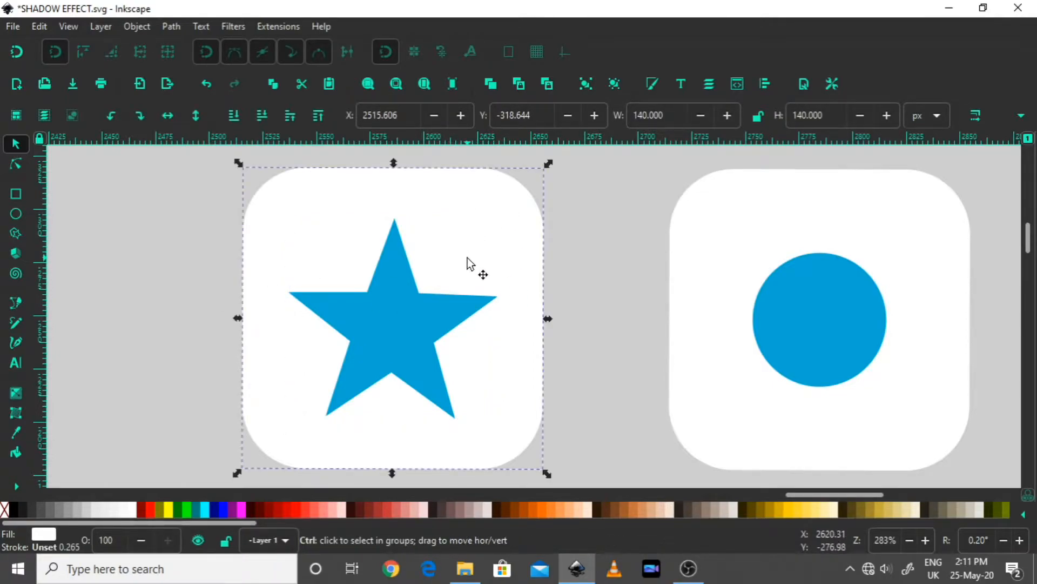
scroll(470, 266, "down", 3, "ctrl")
left_click_drag(429, 281, 388, 283)
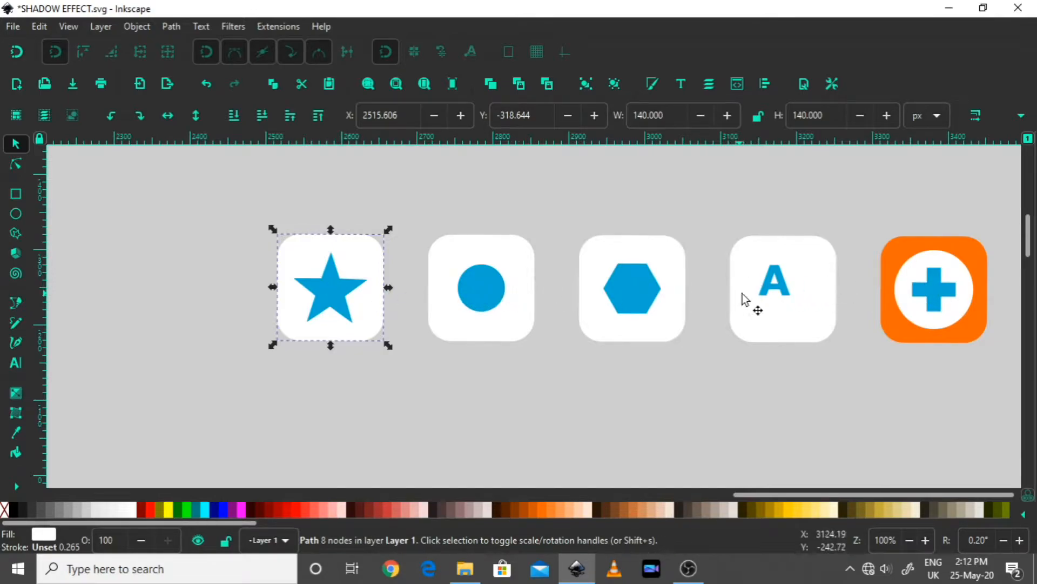
left_click(773, 286)
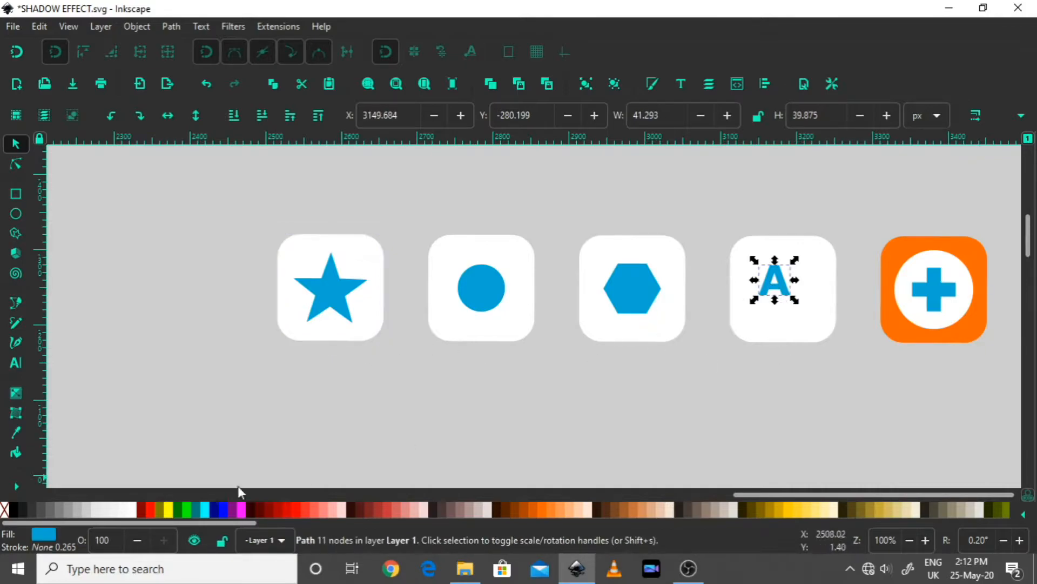
Step: Add the text "a" below the row of icons and convert it to a path with Object to Path
left_click(16, 363)
left_click(605, 406)
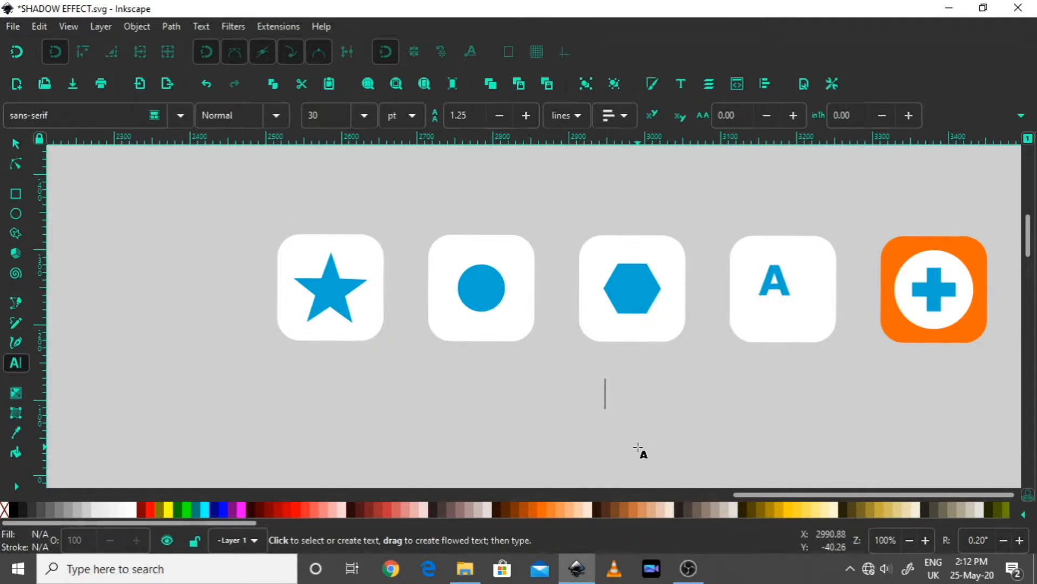
type("a")
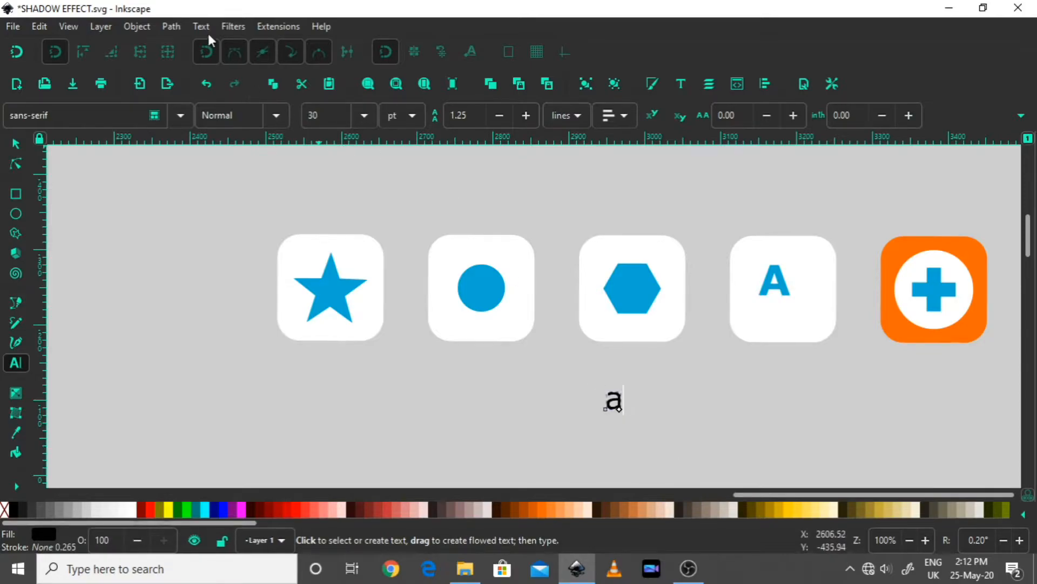
left_click(171, 30)
left_click(179, 44)
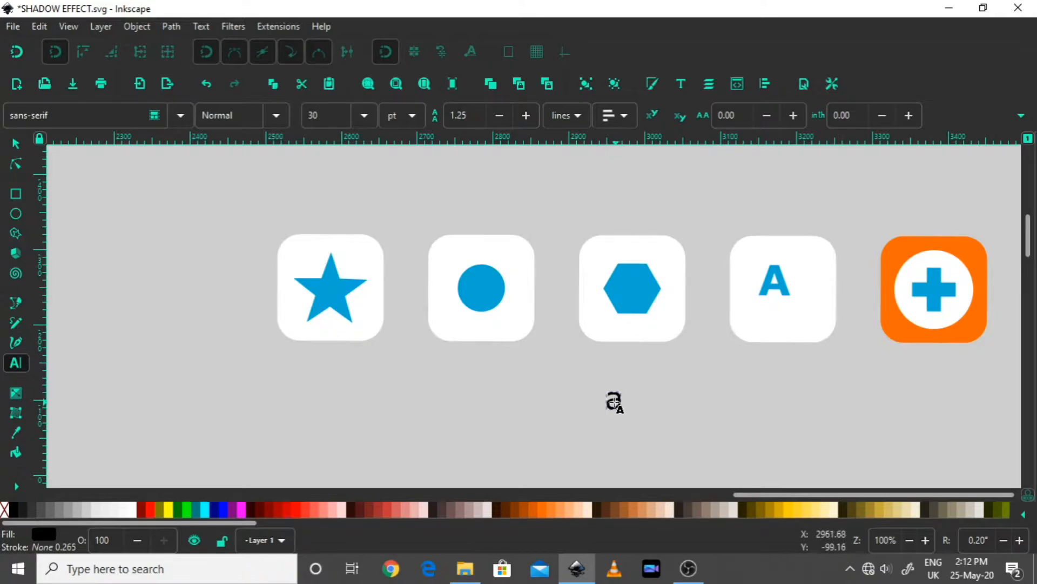
left_click(16, 143)
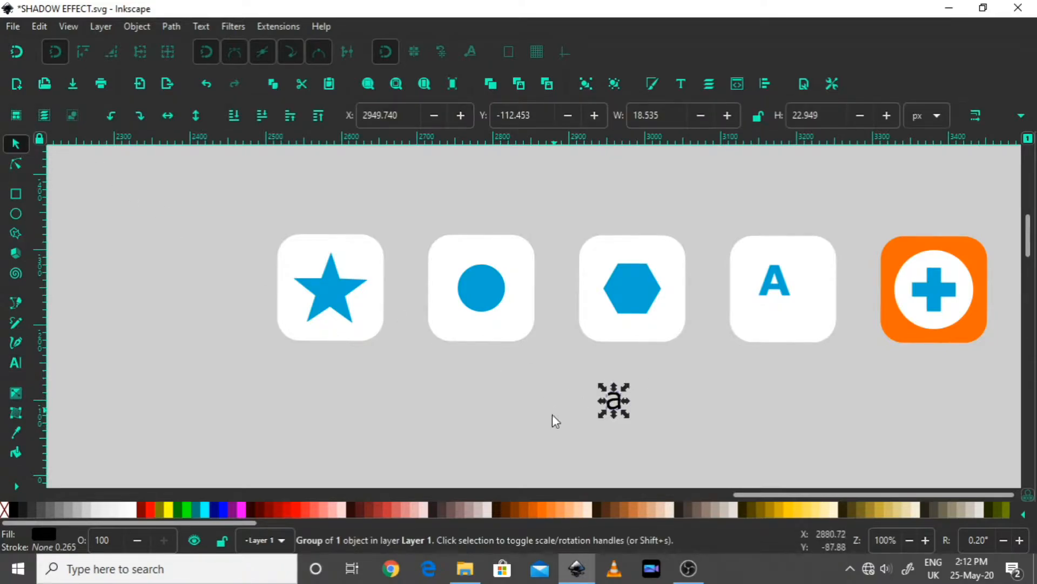
Step: Stretch the letter "a" by pulling a node on its right edge far outward
left_click(16, 163)
scroll(628, 410, "up", 4)
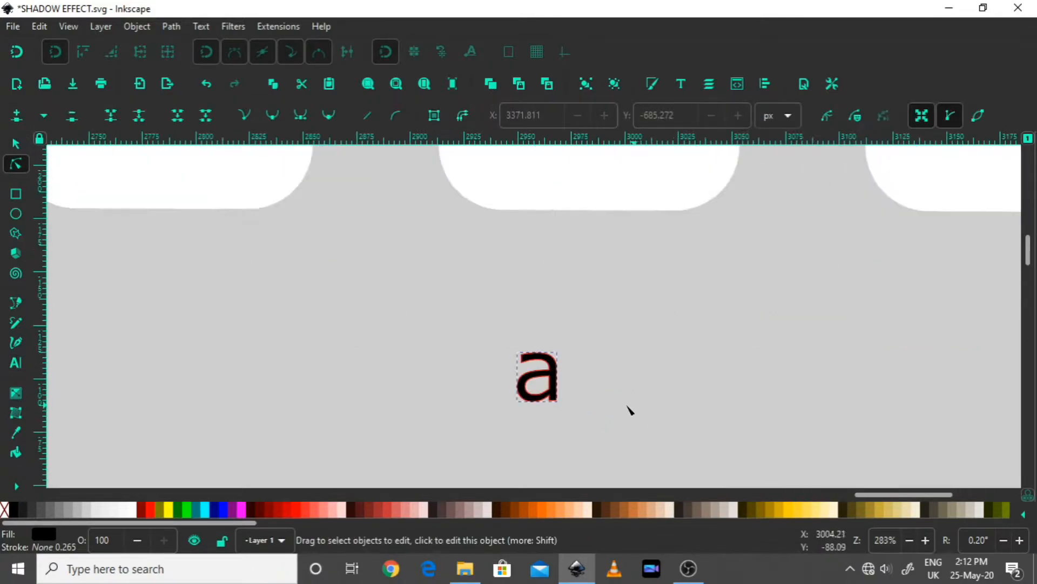
left_click(539, 372)
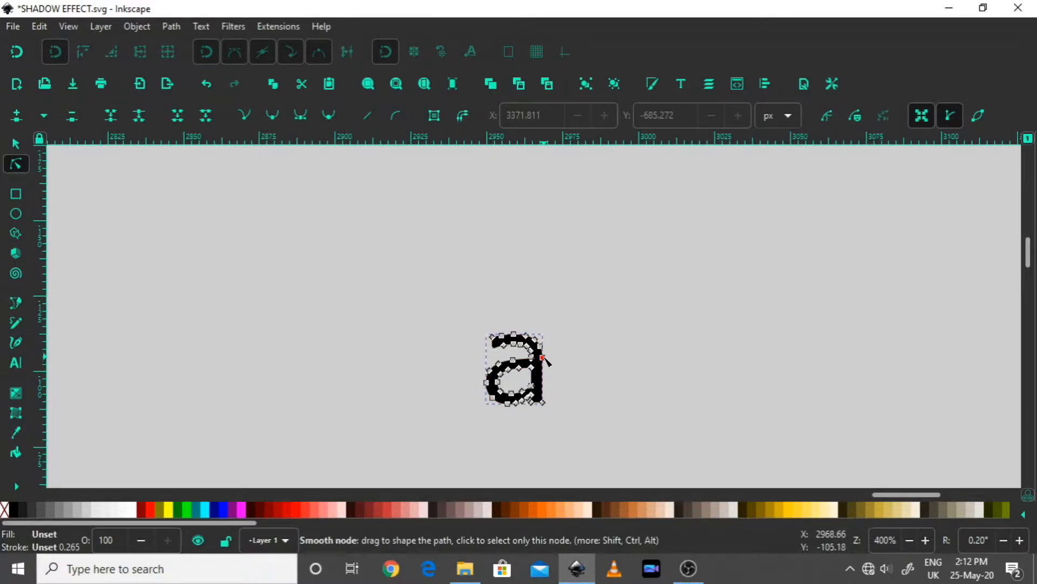
left_click_drag(543, 357, 746, 357)
key("Delete")
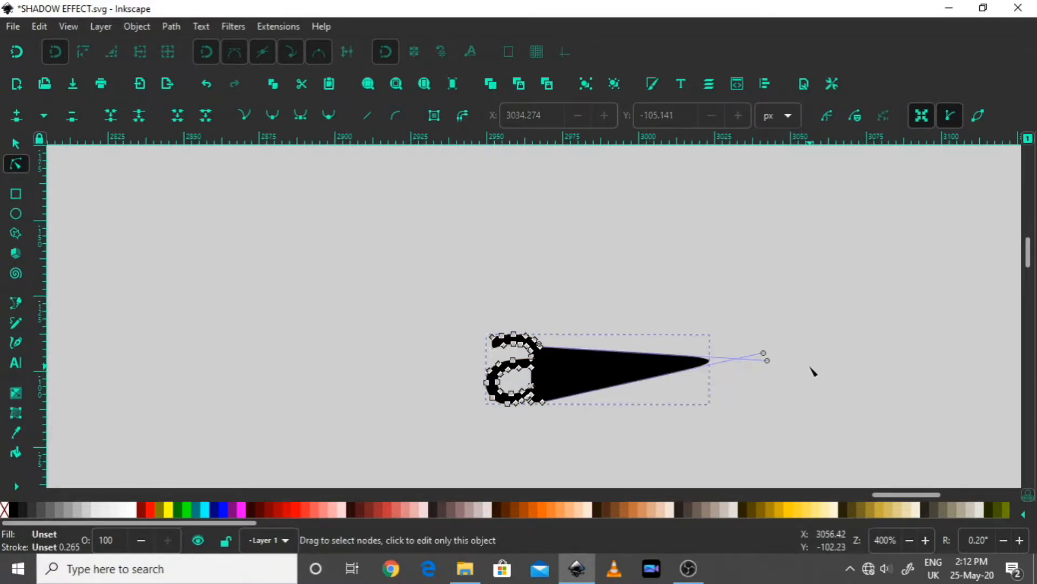
Step: Delete the distorted letter "a" below the icons
left_click(23, 143)
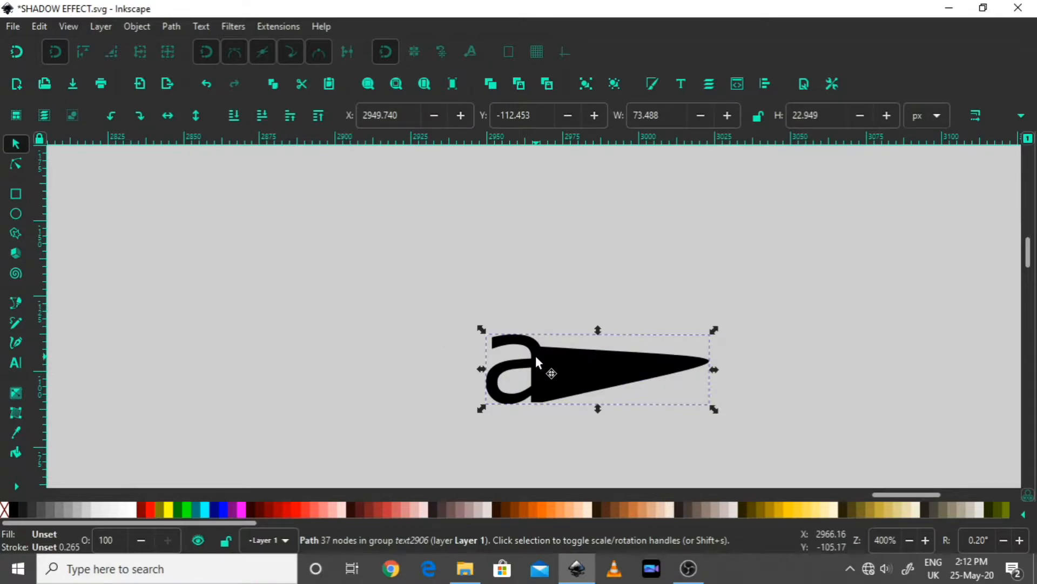
key("Delete")
scroll(567, 362, "down", 4, "ctrl")
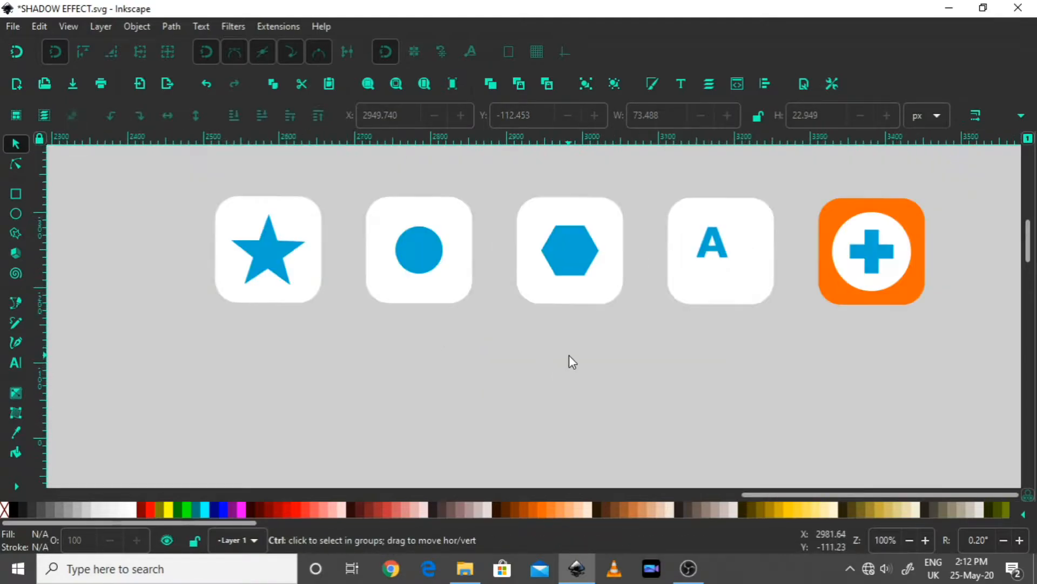
Step: Duplicate the white rounded square behind the blue star
scroll(368, 354, "up", 1, "ctrl")
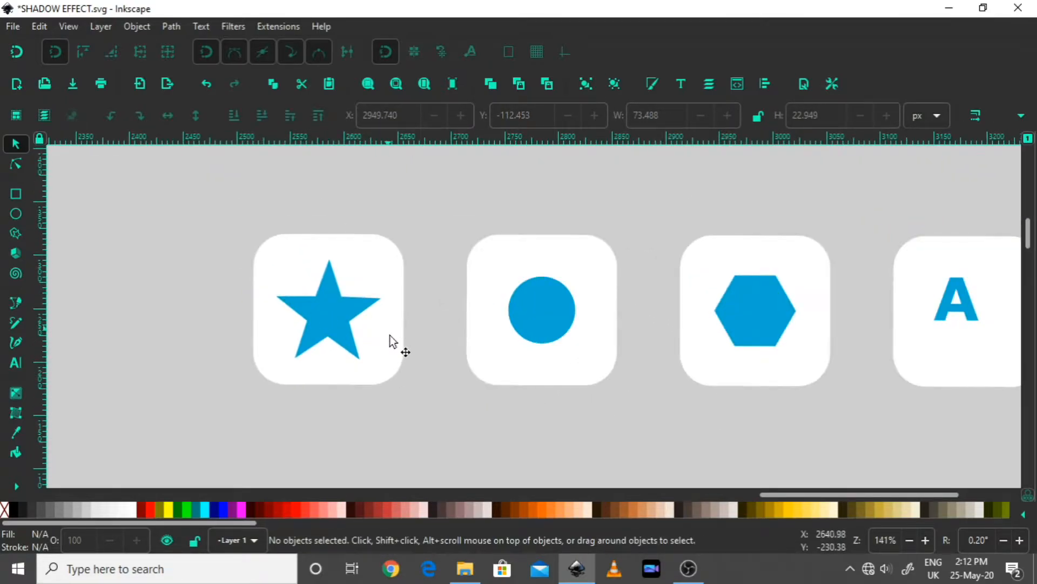
scroll(378, 354, "up", 1, "ctrl")
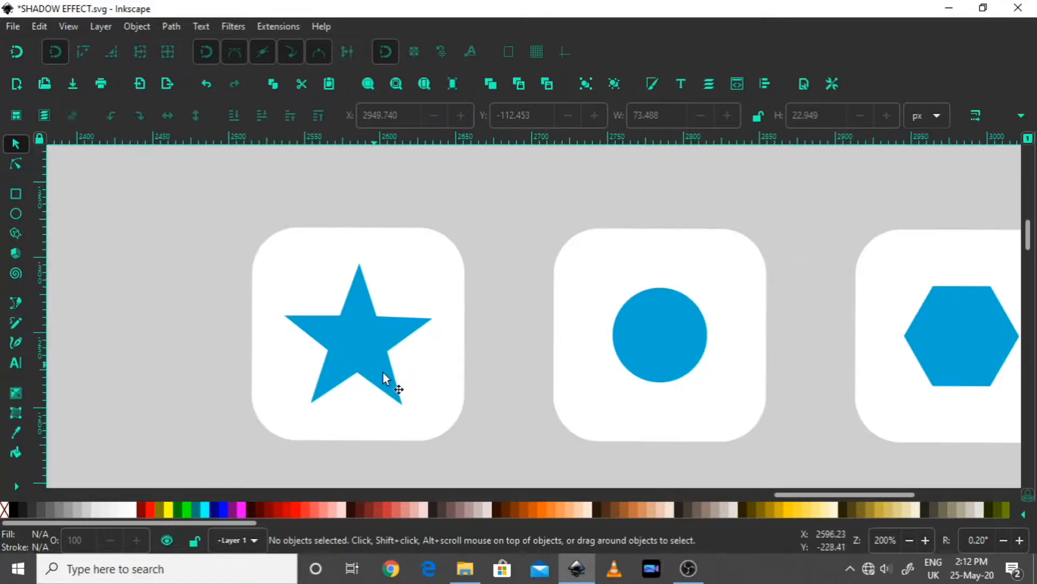
left_click(359, 350)
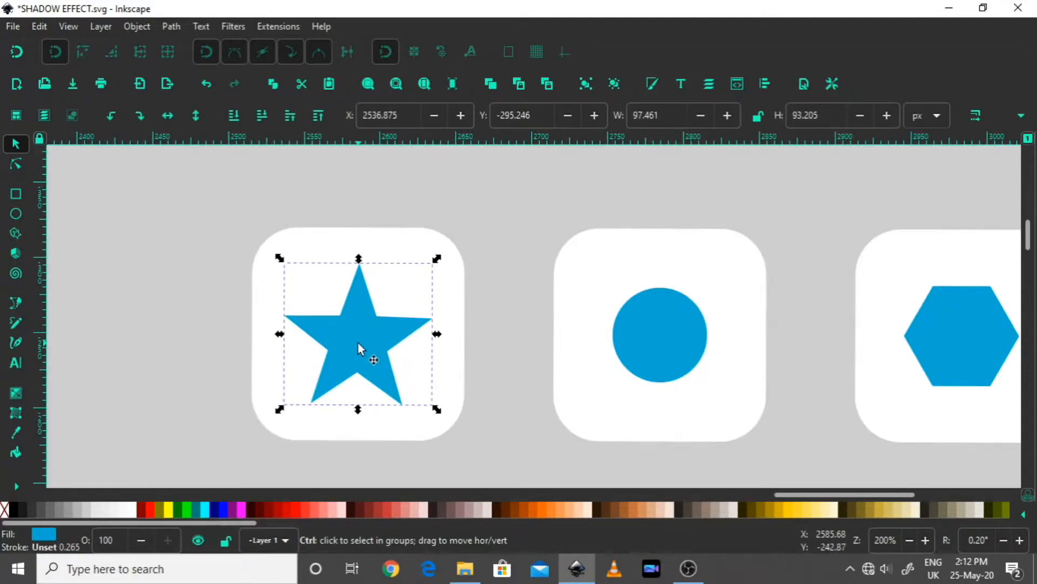
scroll(357, 343, "up", 1, "ctrl")
left_click(419, 215)
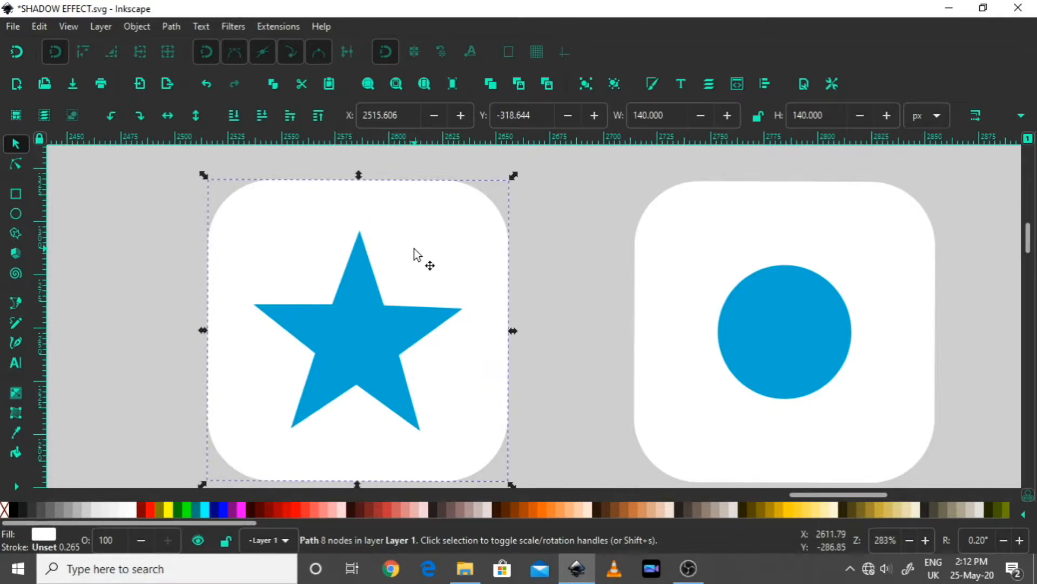
key("ctrl+d")
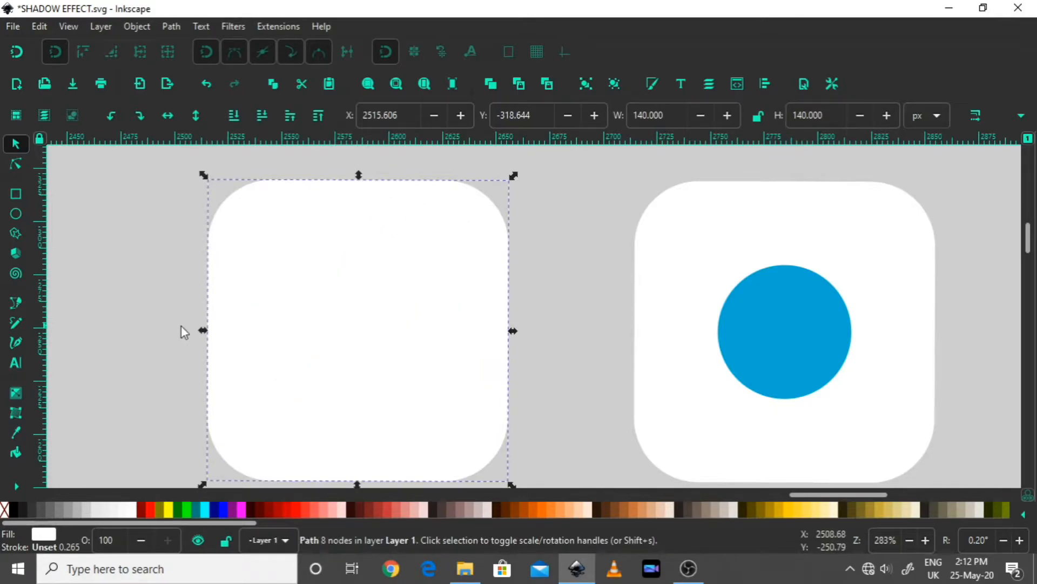
Step: Select the blue star hidden under the duplicated square and raise it to the top
left_click(146, 324)
left_click(343, 318)
key("alt")
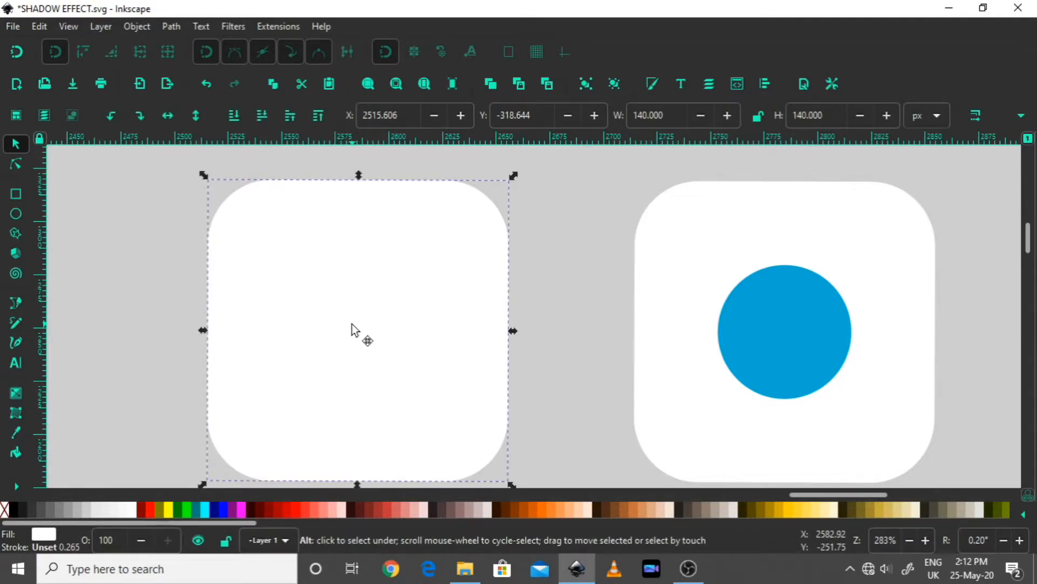
left_click(352, 323, "alt")
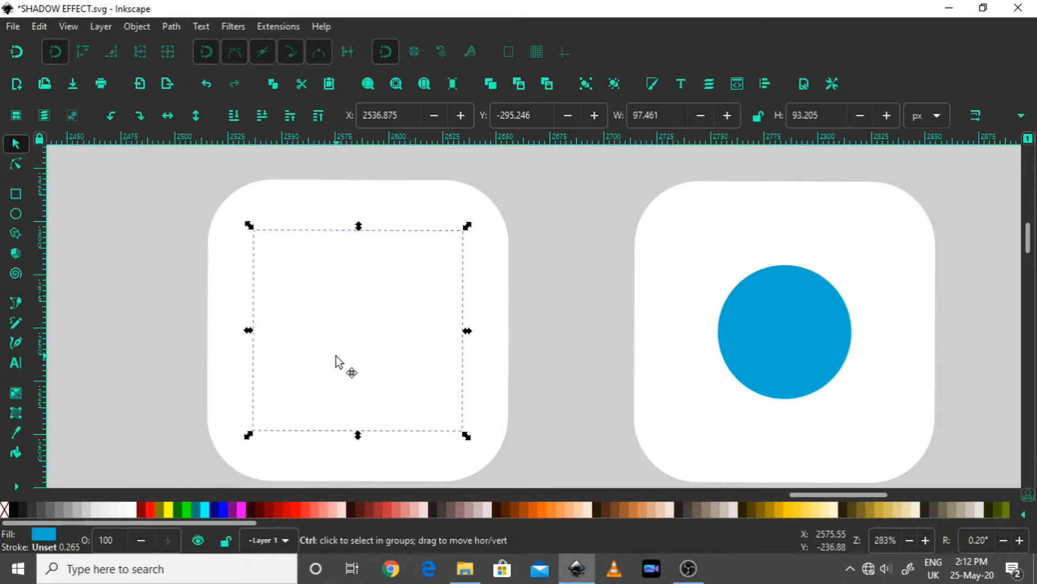
key("Home")
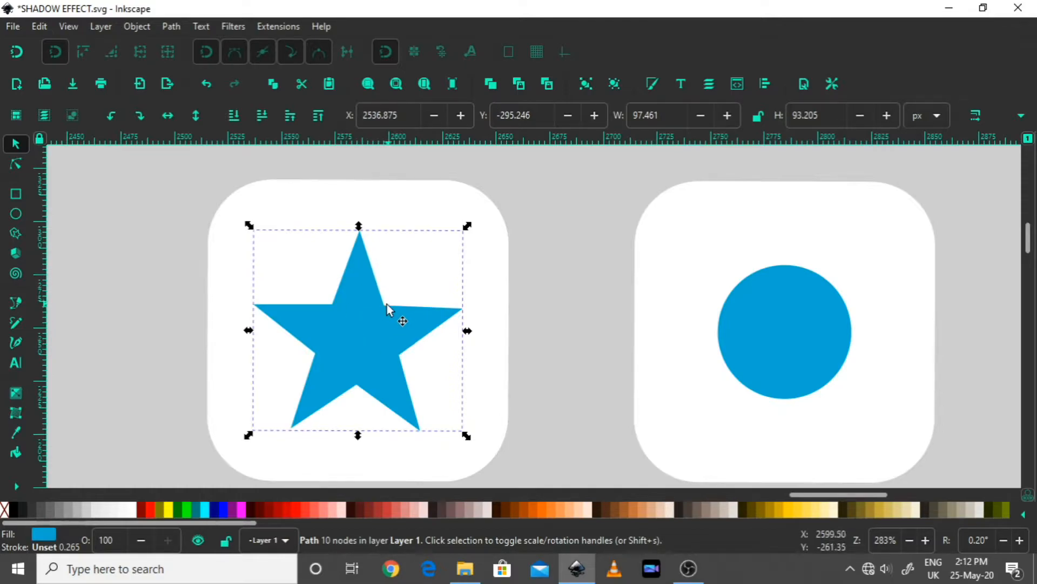
Step: Subtract the blue star from the duplicated white square with the Difference path operation
left_click(427, 212, "shift")
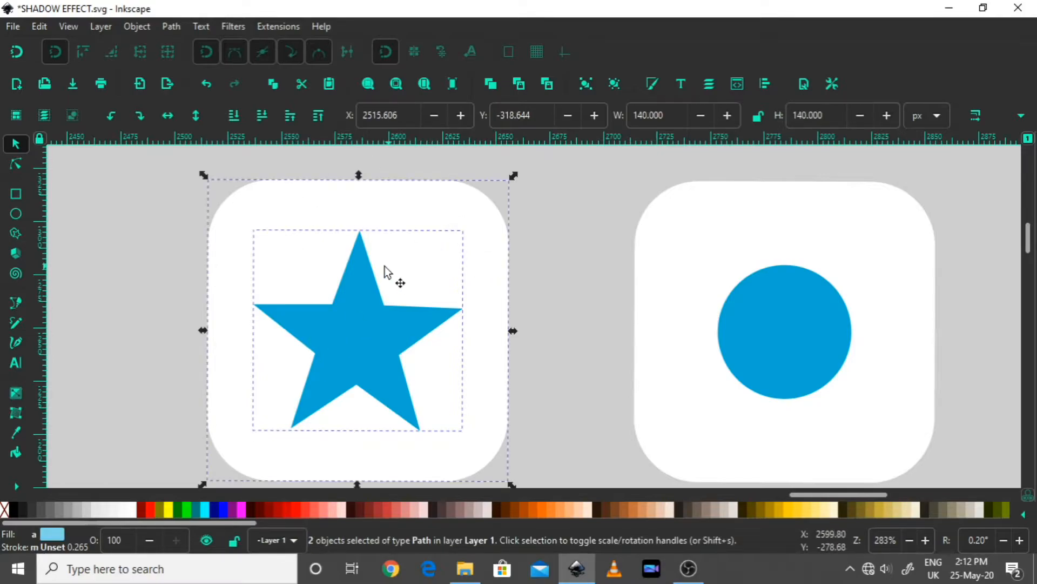
left_click(167, 30)
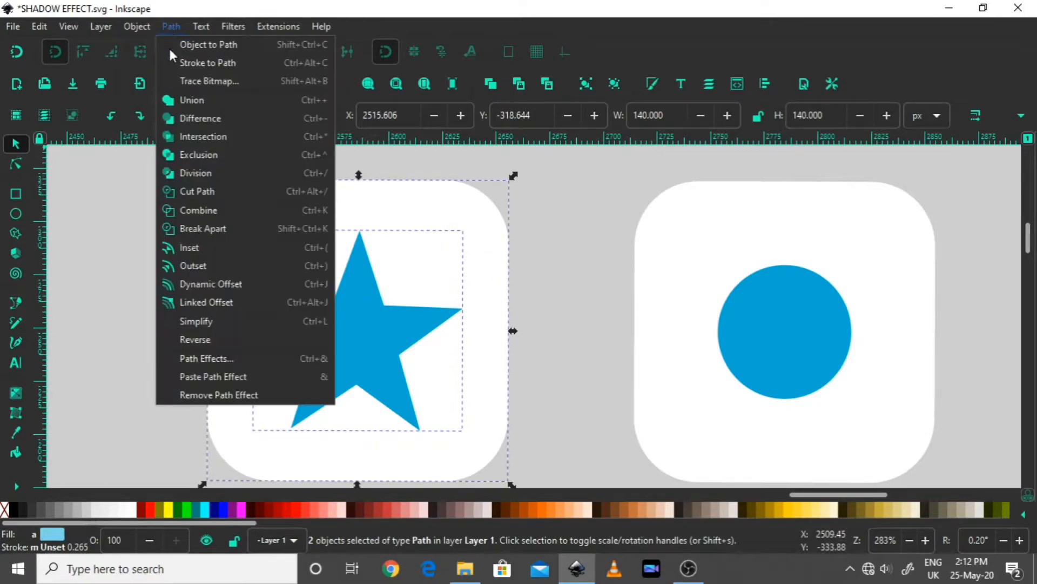
left_click(194, 116)
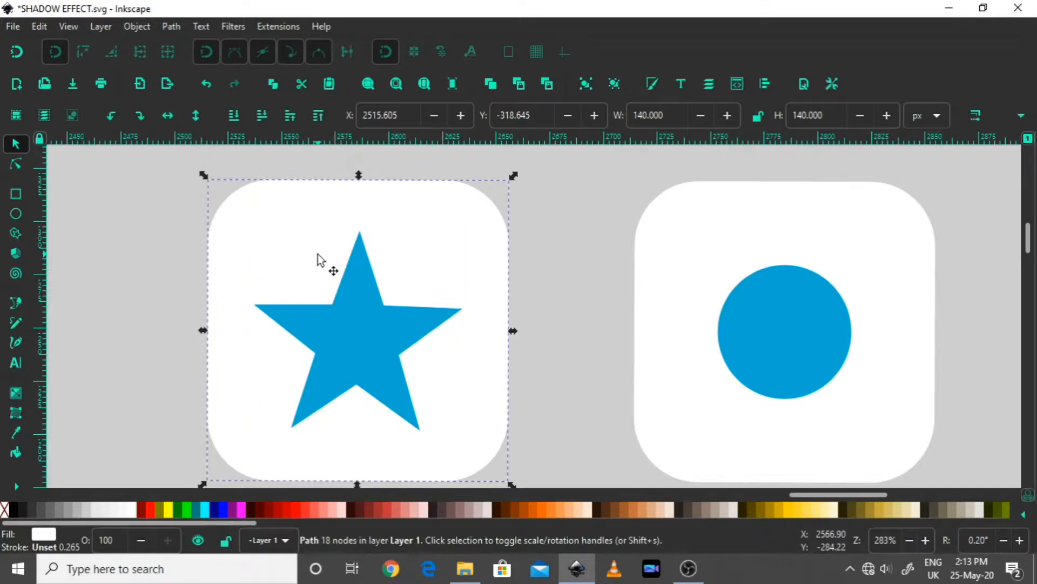
Step: Move the square with the star-shaped cutout aside and undo the move
scroll(324, 271, "down", 1)
left_click_drag(409, 277, 278, 275)
key("ctrl+z")
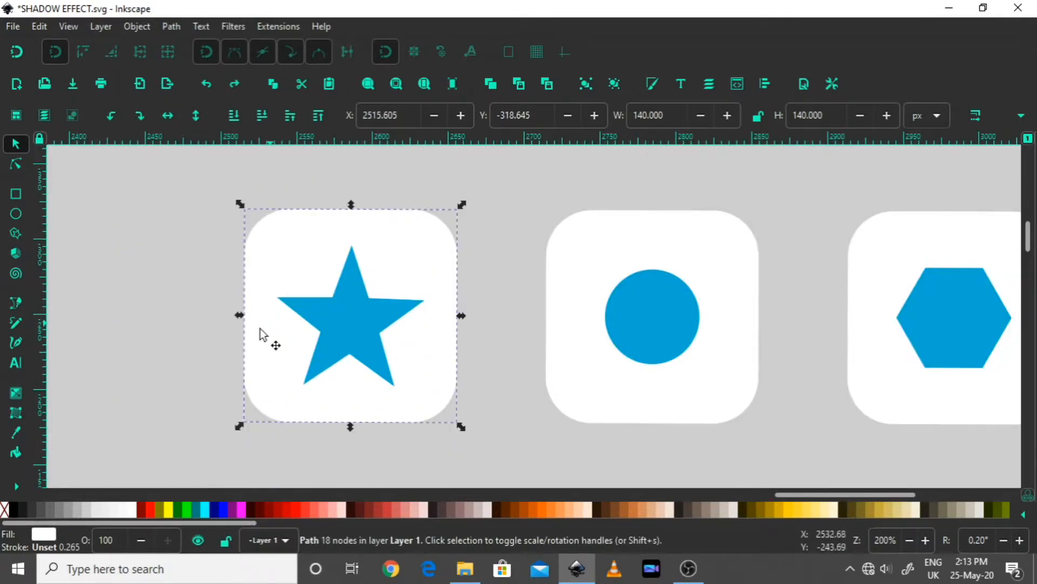
scroll(371, 294, "up", 2)
scroll(376, 275, "down", 2)
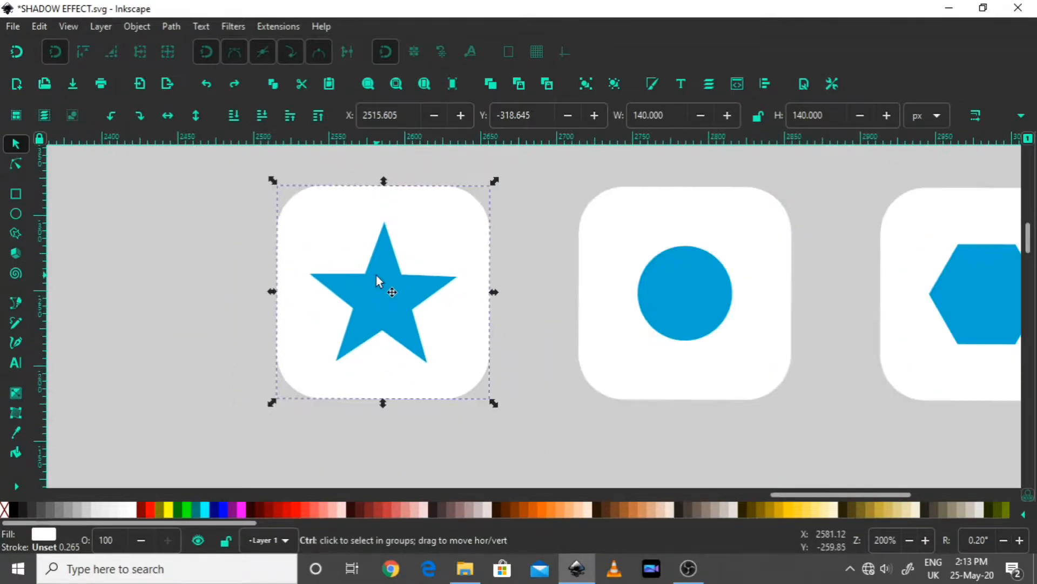
scroll(377, 274, "up", 1)
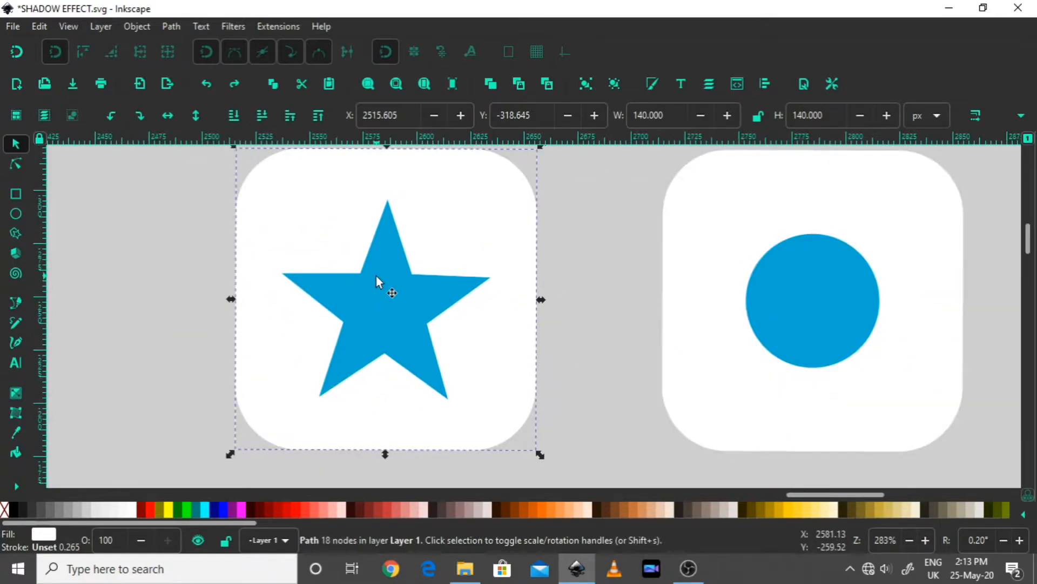
scroll(213, 272, "up", 1)
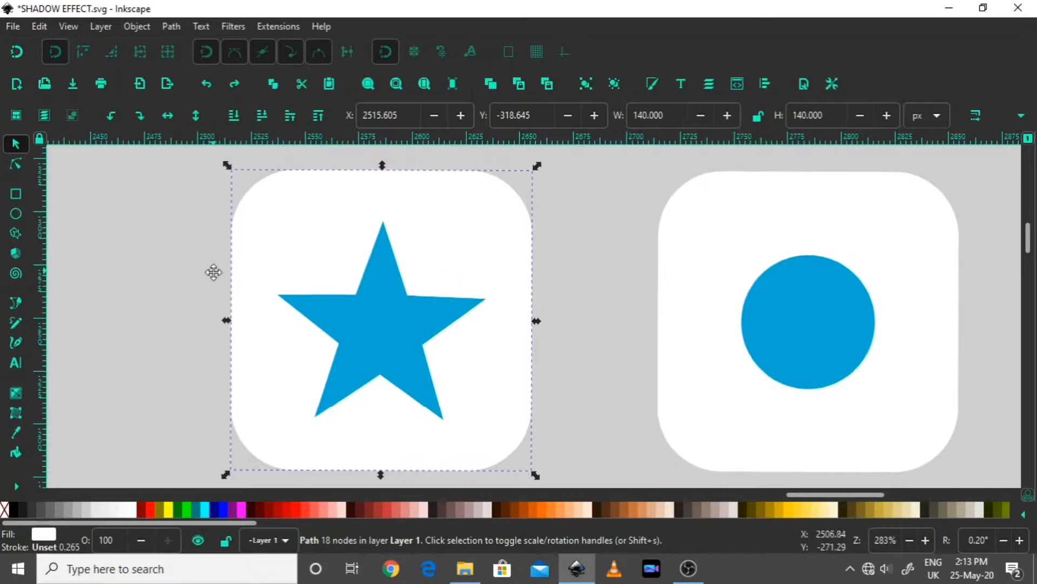
scroll(193, 270, "down", 1)
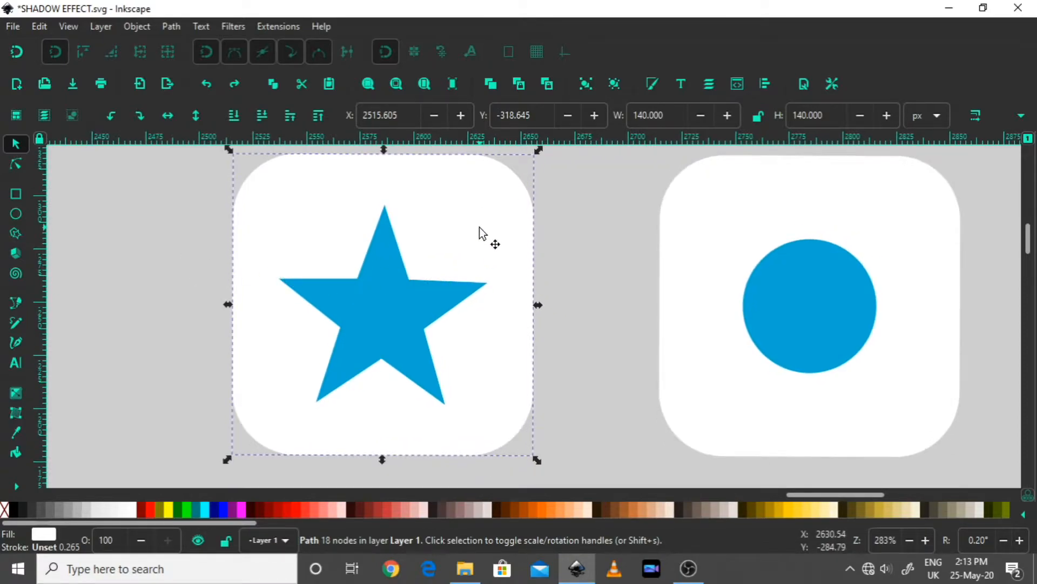
Step: Fill the square with the star-shaped cutout black and set its opacity to 50%
left_click_drag(479, 228, 405, 231)
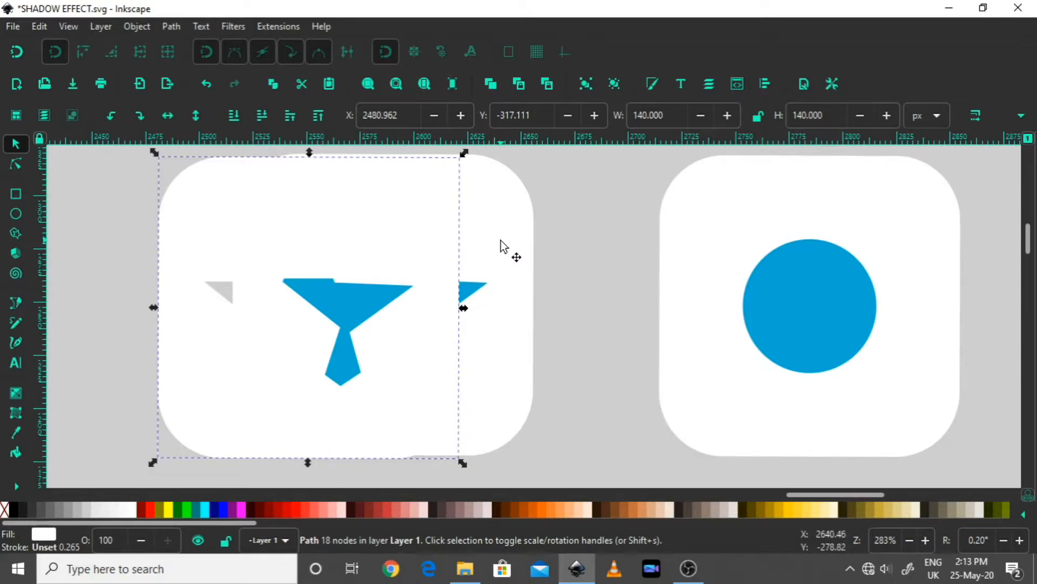
key("ctrl+z")
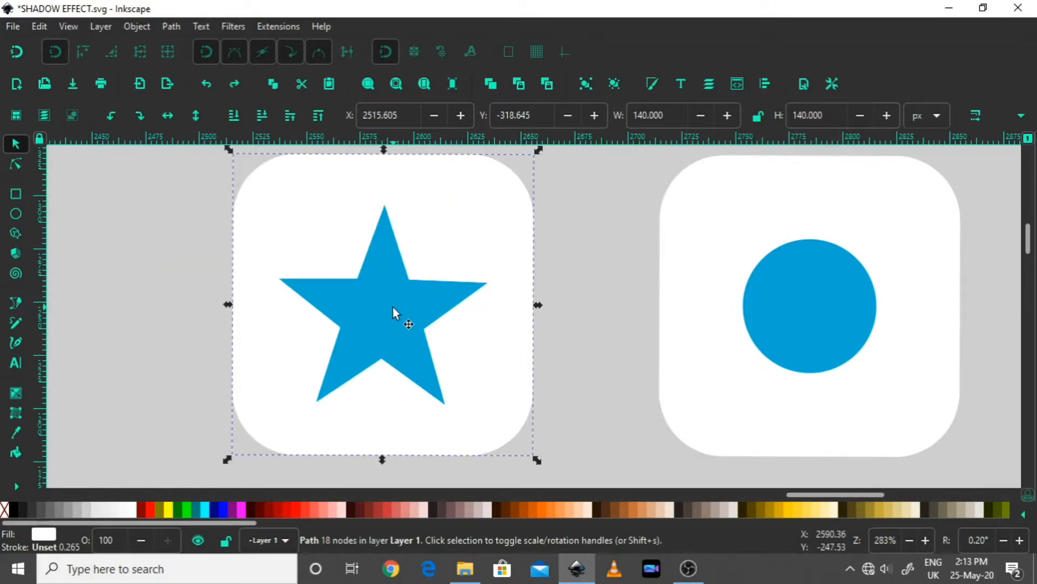
left_click(12, 510)
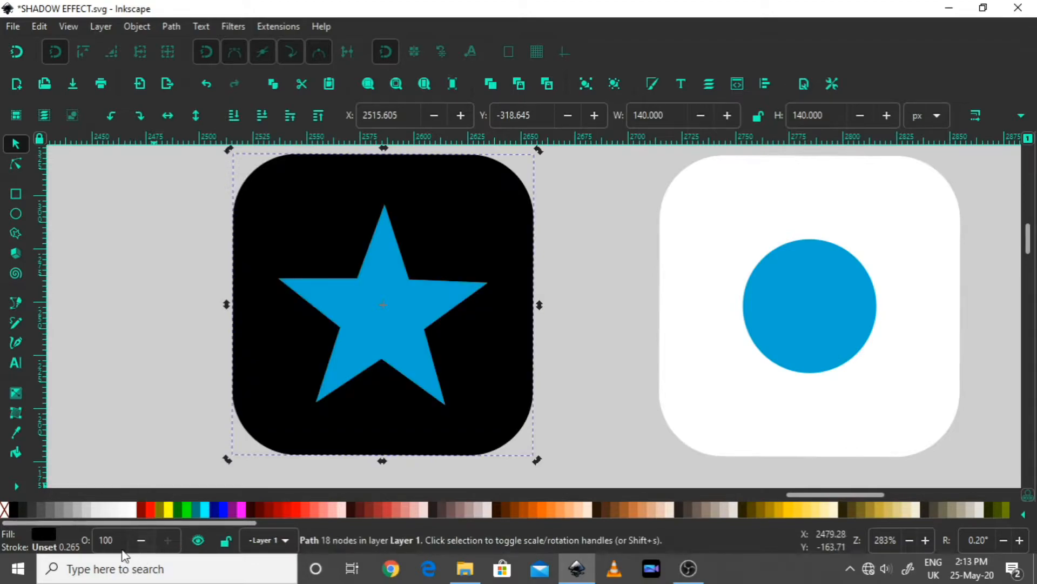
left_click_drag(118, 540, 99, 539)
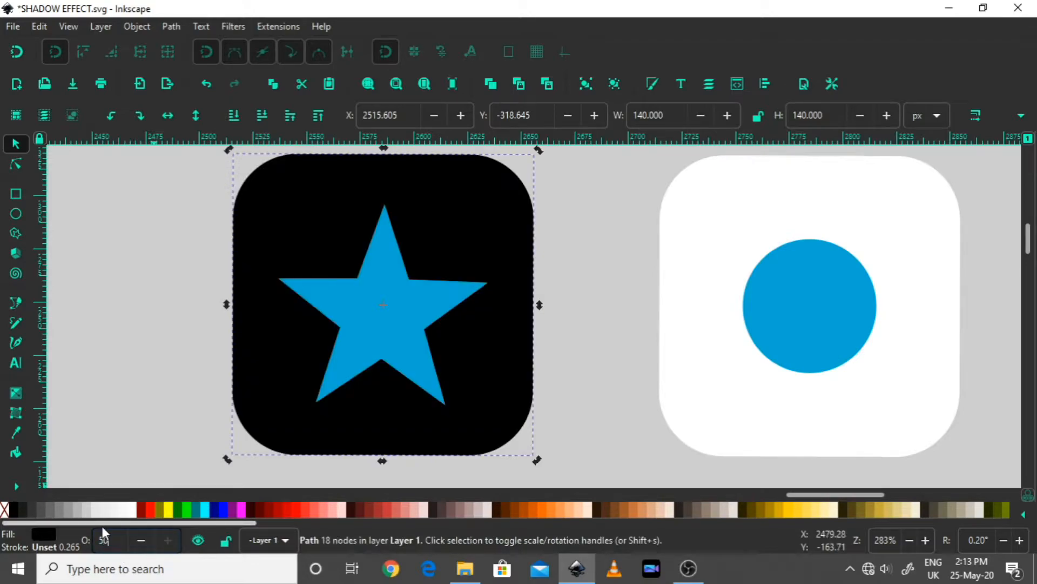
key("Return")
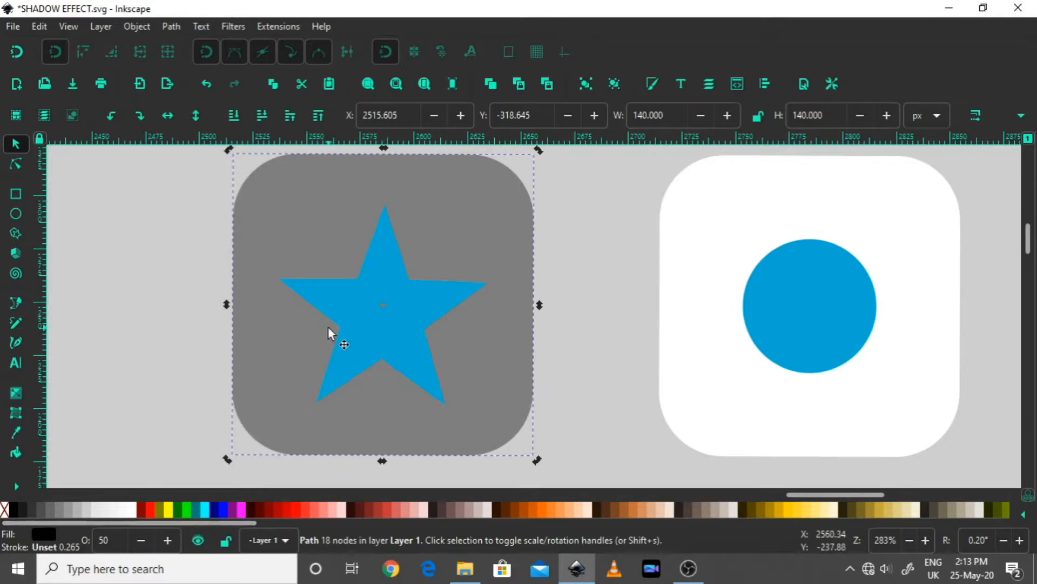
Step: Offset the semi-transparent cutout square slightly right and down, to about X 2516.9 and Y -317.1 px, so it overlaps the star's upper-left edges
scroll(364, 287, "up", 1, "ctrl")
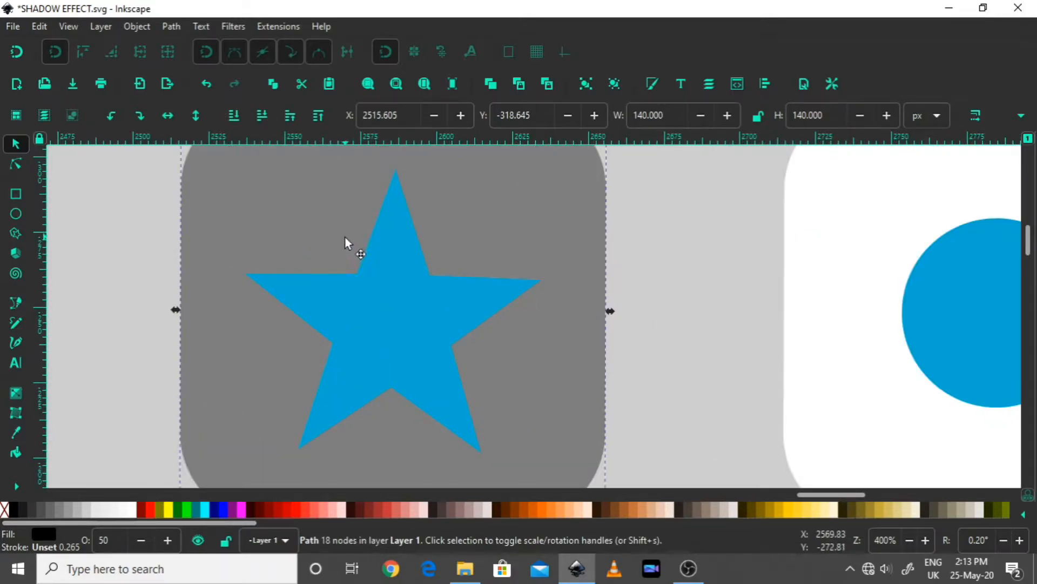
left_click_drag(346, 238, 354, 239)
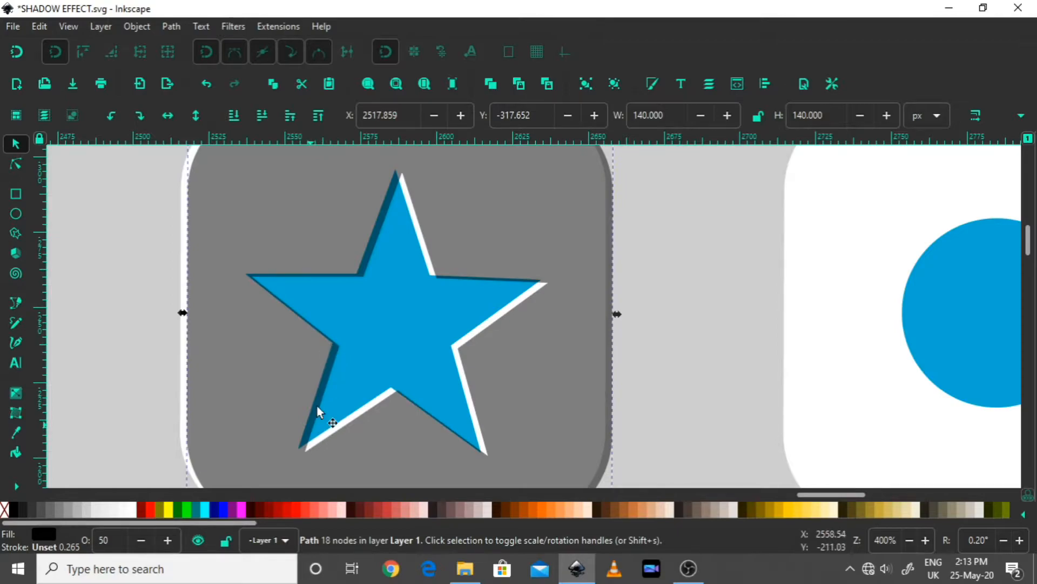
mouse_move(348, 261)
left_mouse_down()
mouse_move(358, 257)
mouse_move(348, 261)
left_mouse_up()
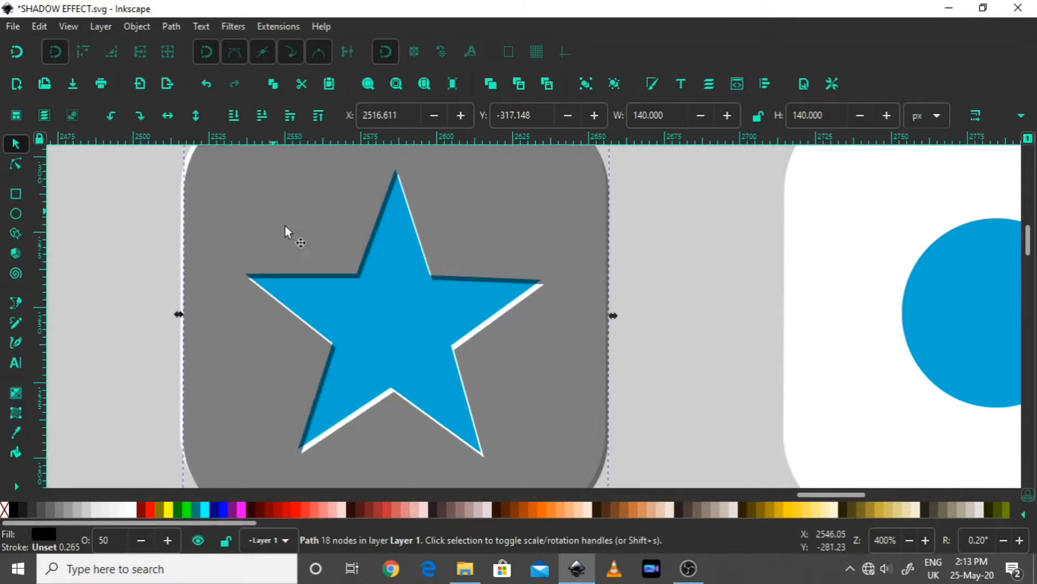
left_click(332, 244)
left_click_drag(333, 255, 343, 248)
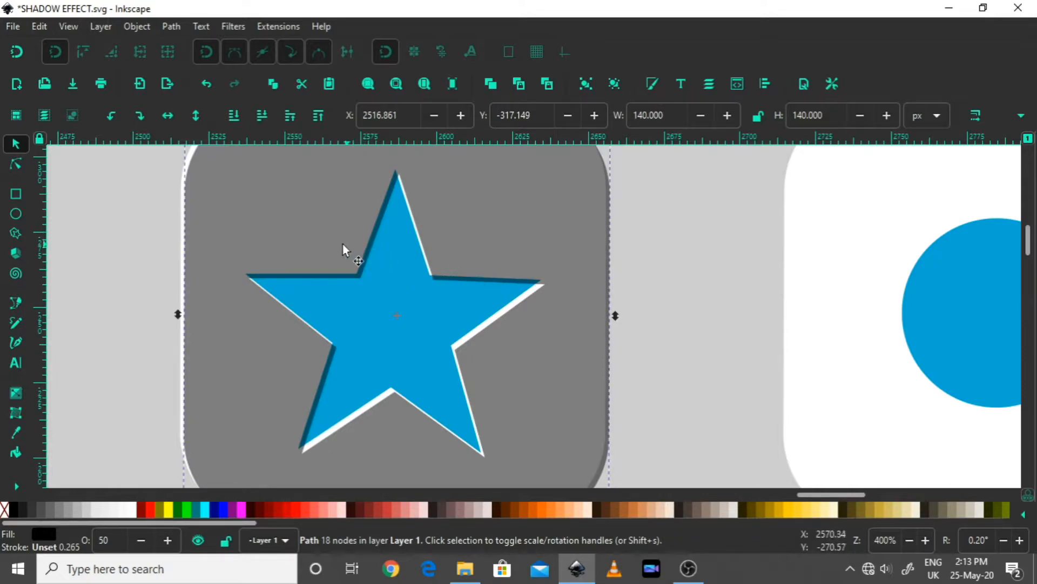
Step: Duplicate the blue star and intersect the copy with the semi-transparent cutout square using the Intersection path operation
left_click(365, 304)
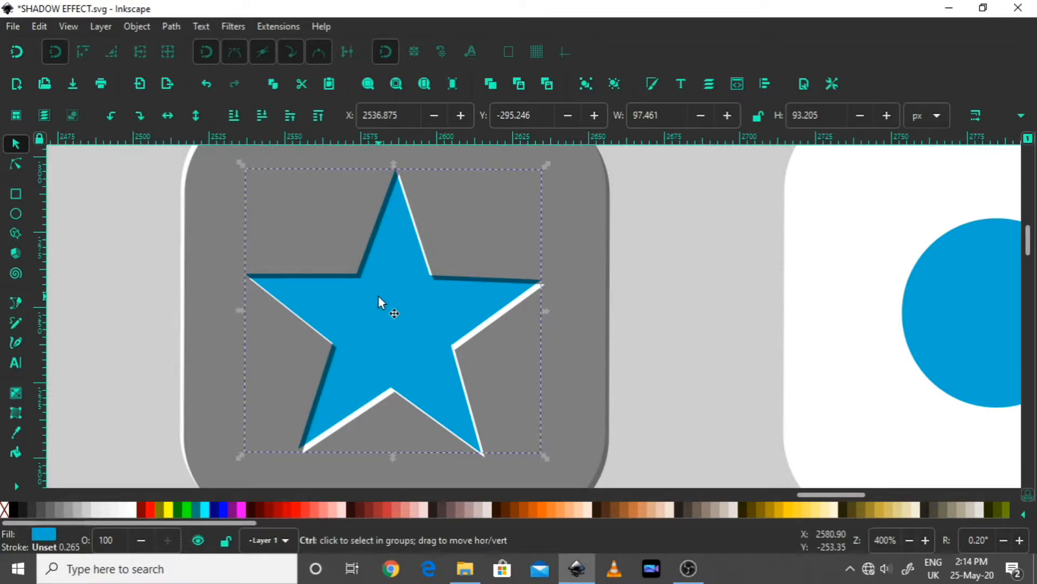
key("ctrl+d")
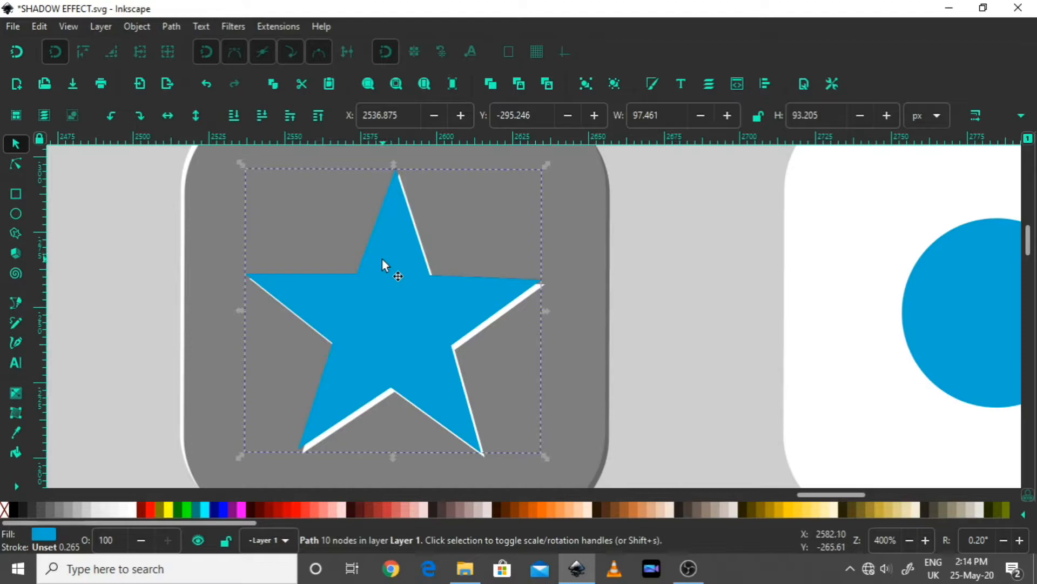
left_click(223, 222, "shift")
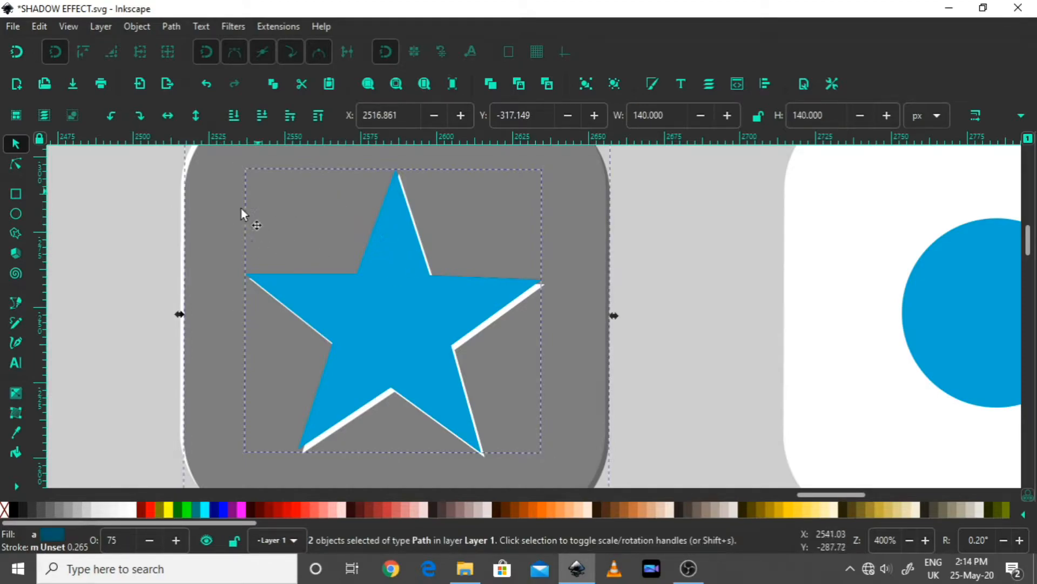
left_click(171, 26)
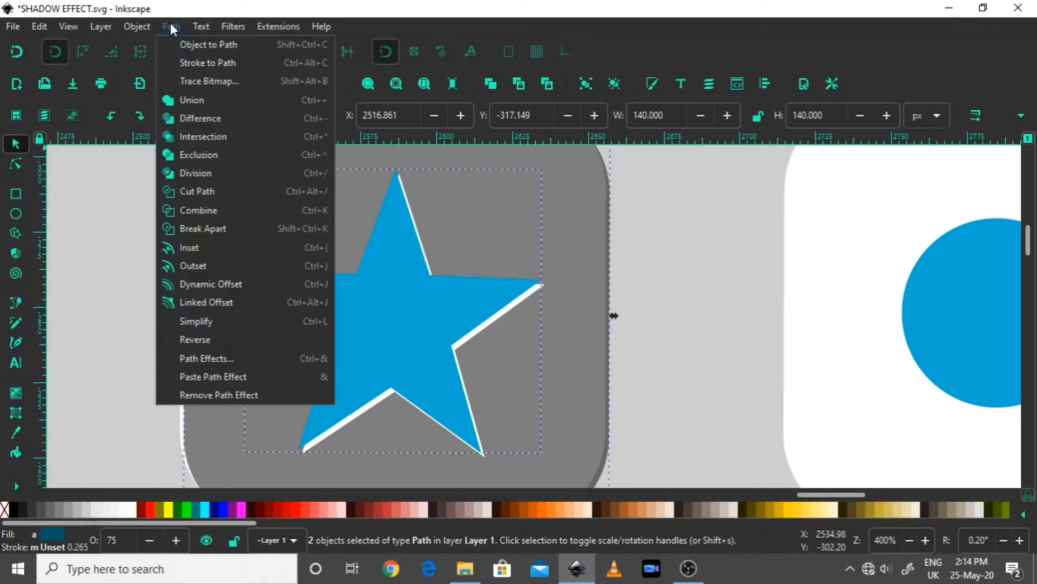
left_click(202, 137)
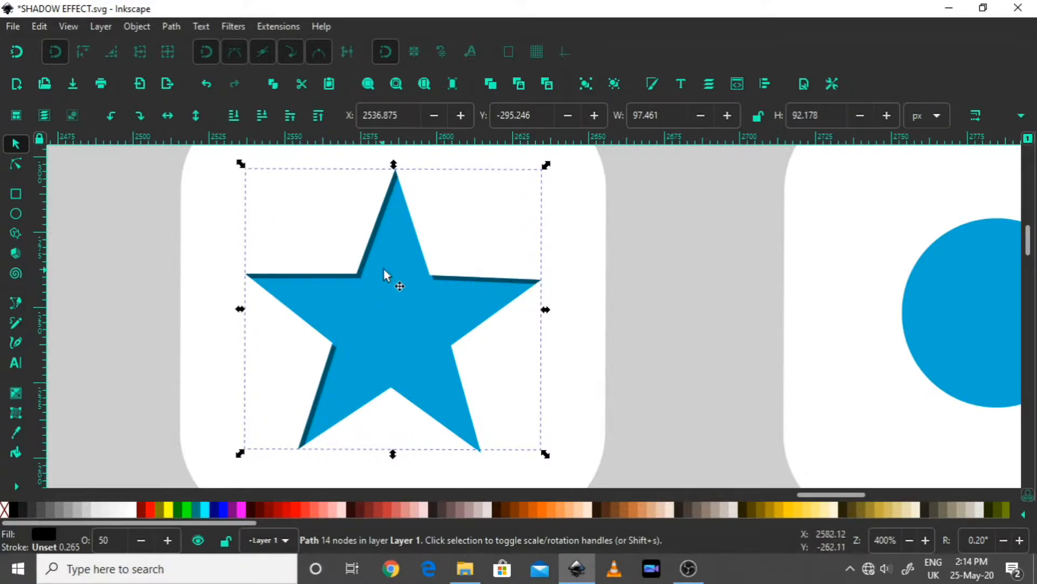
Step: Open the fill and stroke settings for the star's dark shadow shape and set its opacity to 50.9%
scroll(376, 273, "down", 2, "ctrl")
left_click(243, 297)
scroll(369, 267, "up", 5, "ctrl")
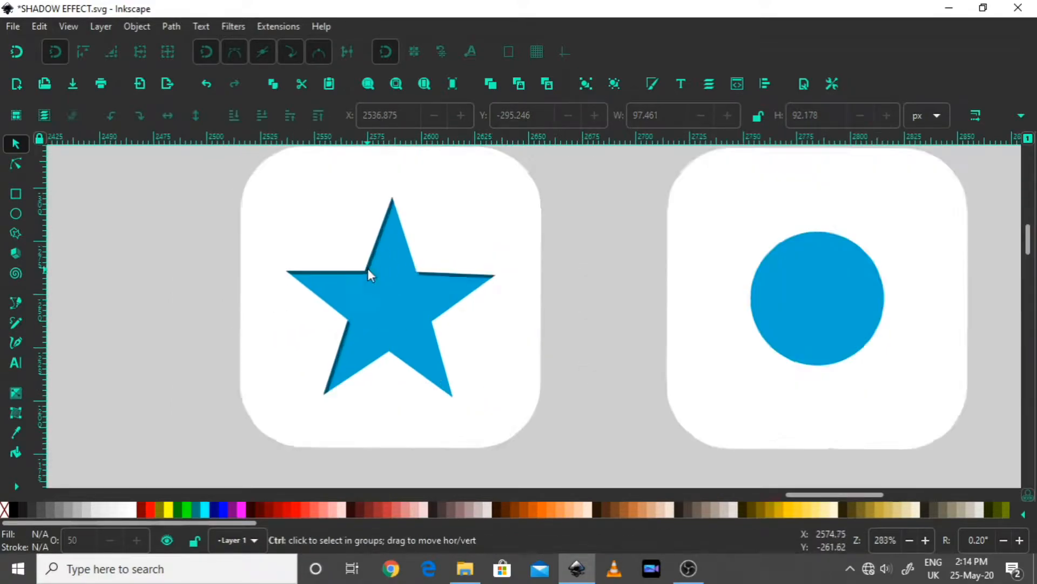
scroll(370, 263, "down", 2, "ctrl")
scroll(372, 266, "up", 3, "ctrl")
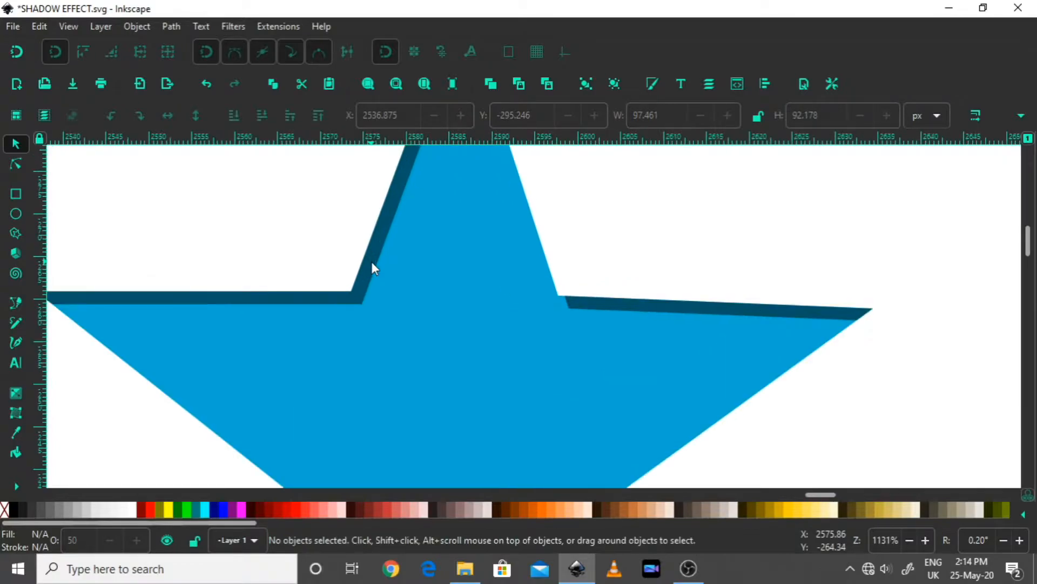
scroll(371, 262, "down", 4, "ctrl")
left_click(378, 258)
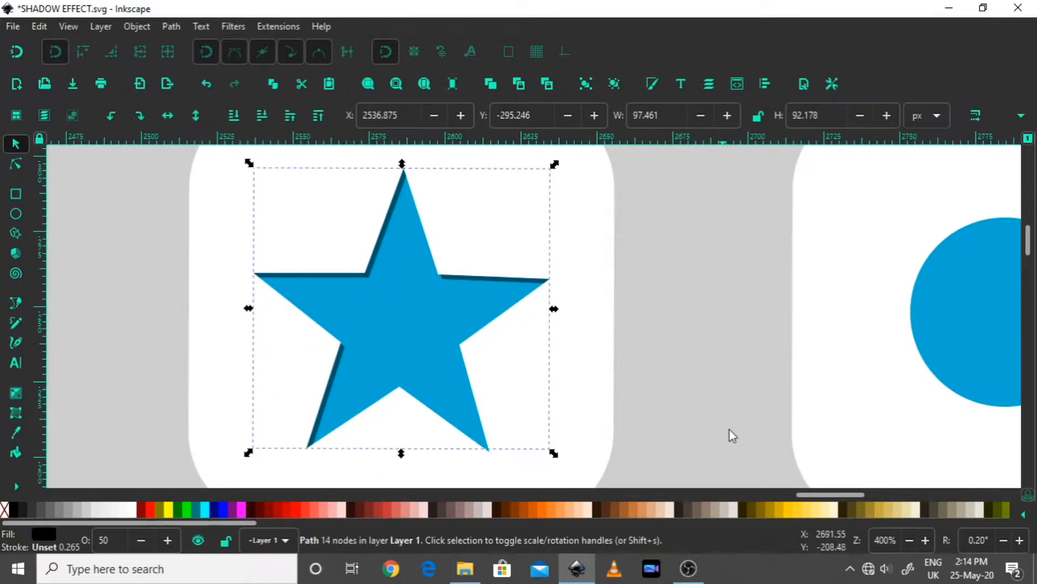
left_click(652, 83)
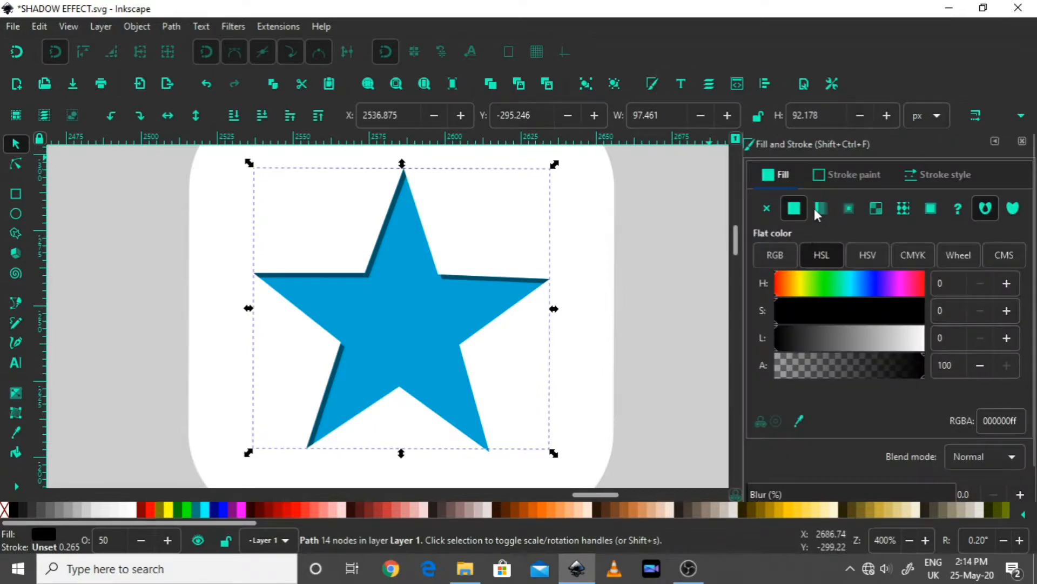
scroll(856, 345, "down", 1)
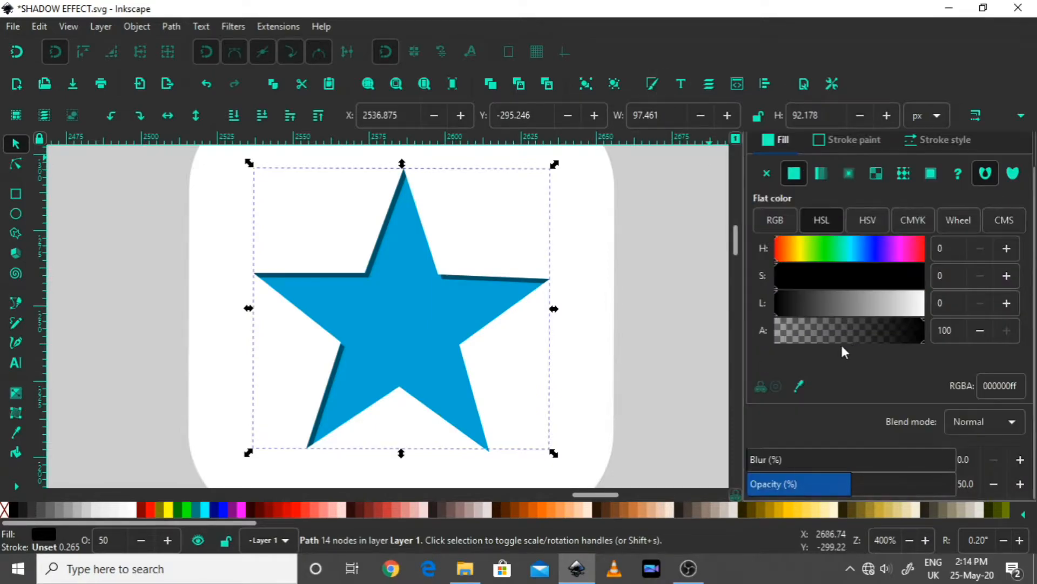
mouse_move(849, 487)
left_mouse_down()
mouse_move(871, 487)
mouse_move(828, 486)
mouse_move(858, 485)
left_mouse_up()
Step: Set the blur of the star's shadow shape to 7% and deselect it
left_click(1019, 460)
left_click(1019, 460)
left_click(1020, 461)
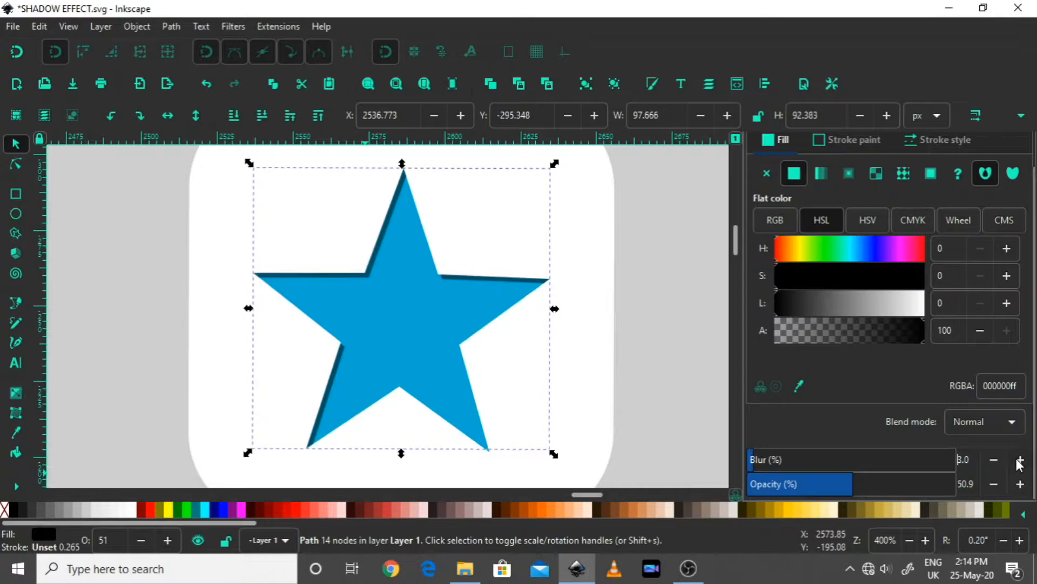
left_click(1020, 461)
left_click(1020, 460)
left_click(1020, 460)
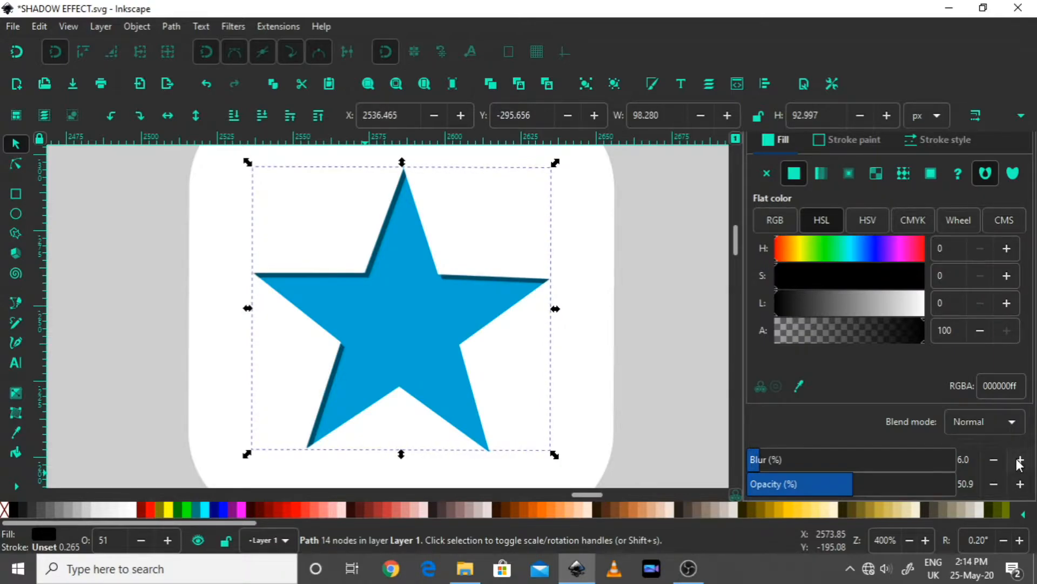
left_click(1019, 460)
left_click(677, 382)
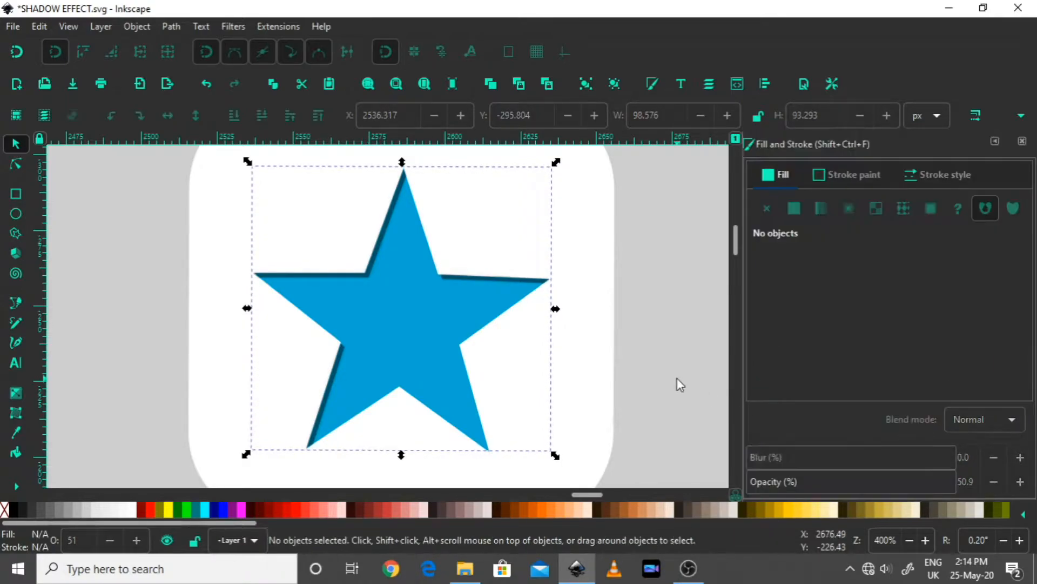
Step: Examine the blurred shadow along the star's inner edges from near and far
scroll(635, 351, "down", 3)
scroll(618, 348, "up", 2)
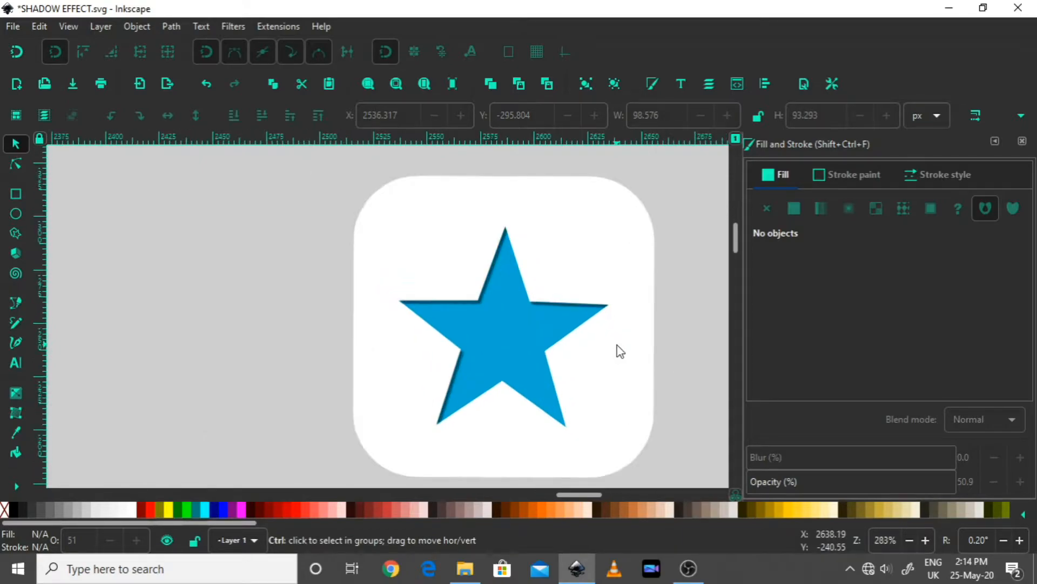
scroll(617, 345, "down", 1)
left_click_drag(577, 312, 501, 305)
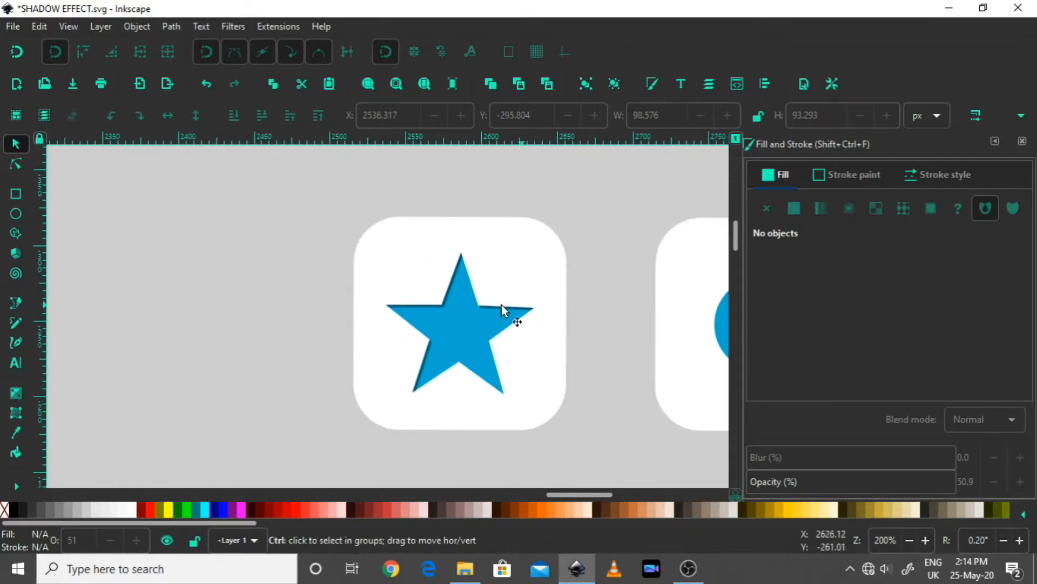
scroll(487, 311, "up", 1)
scroll(486, 310, "up", 1)
scroll(397, 303, "down", 2)
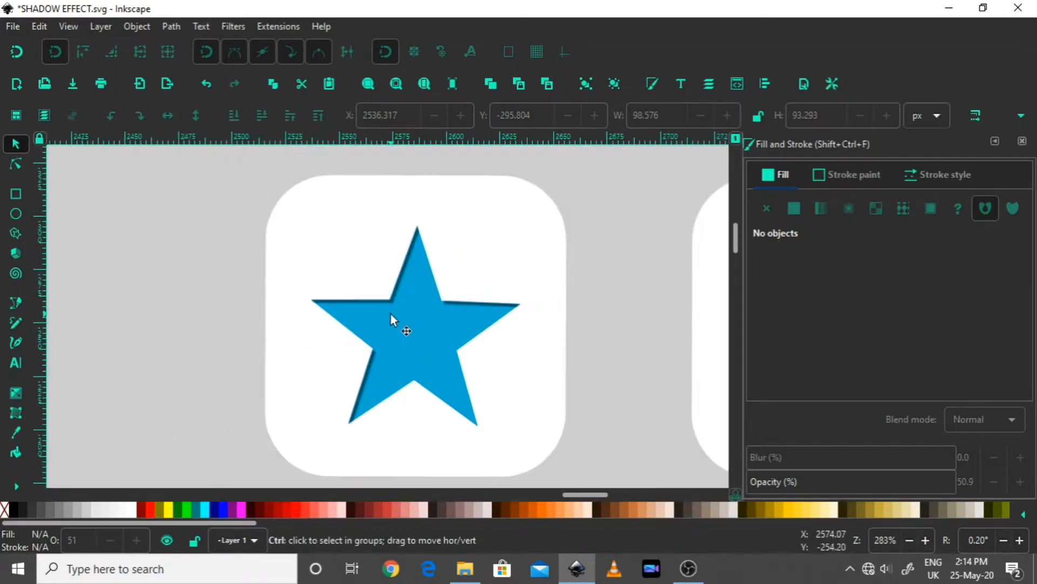
scroll(391, 313, "up", 3)
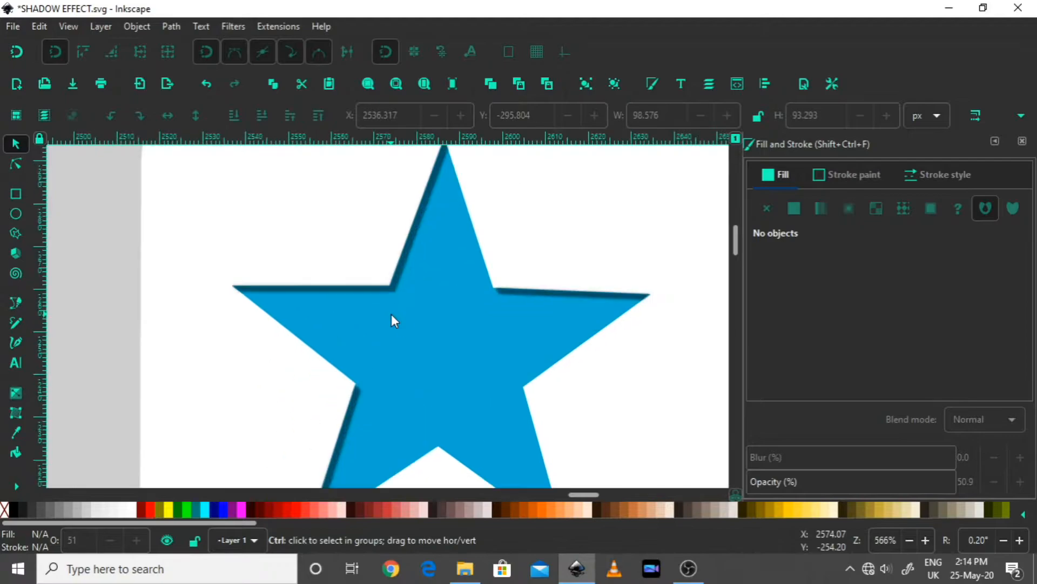
Step: Raise the opacity of the star's shadow shape to 63.9% and deselect it
left_click(511, 297)
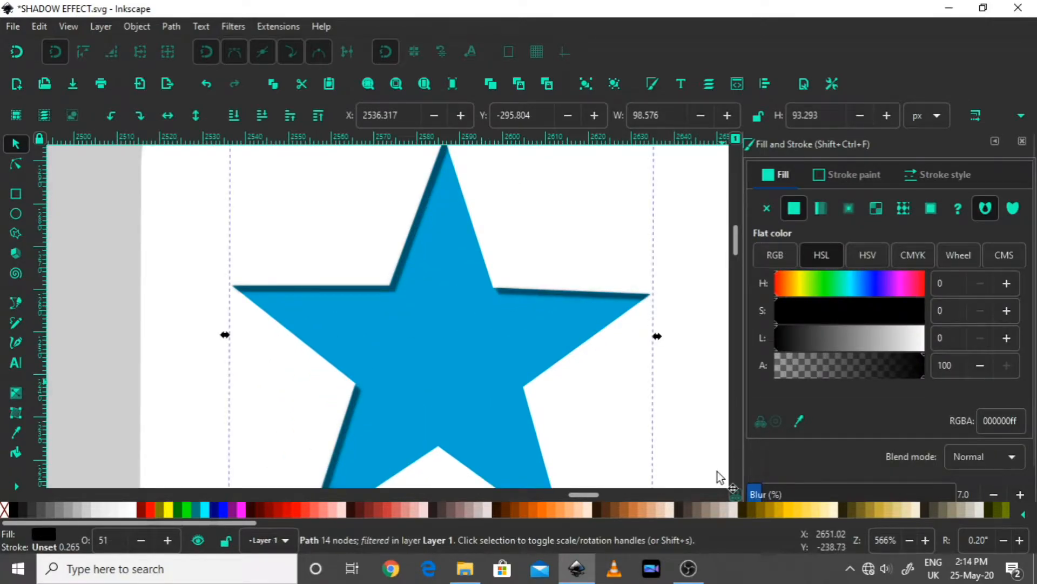
scroll(507, 294, "down", 2)
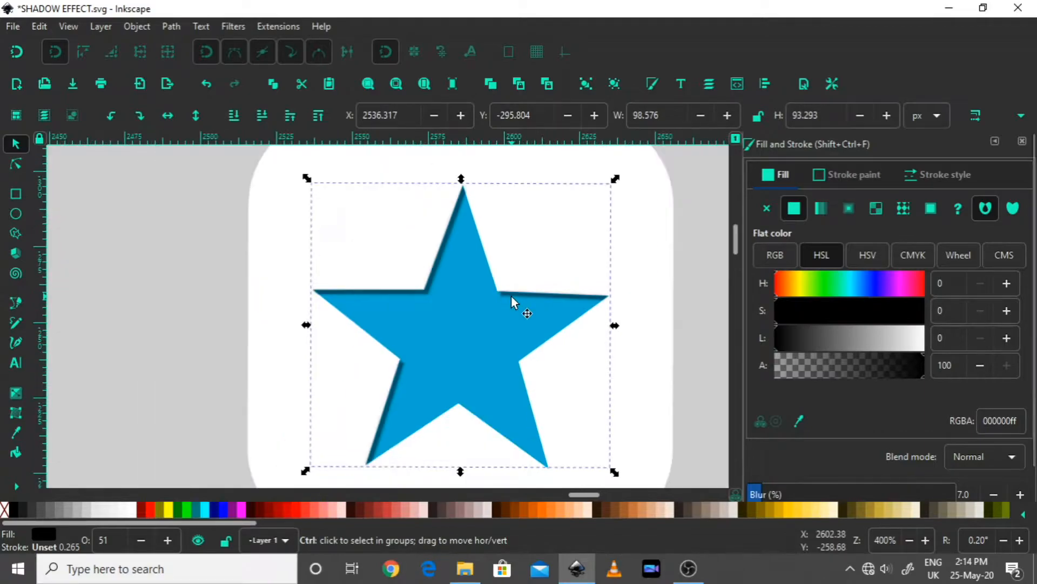
scroll(700, 324, "right", 2)
scroll(838, 357, "down", 2)
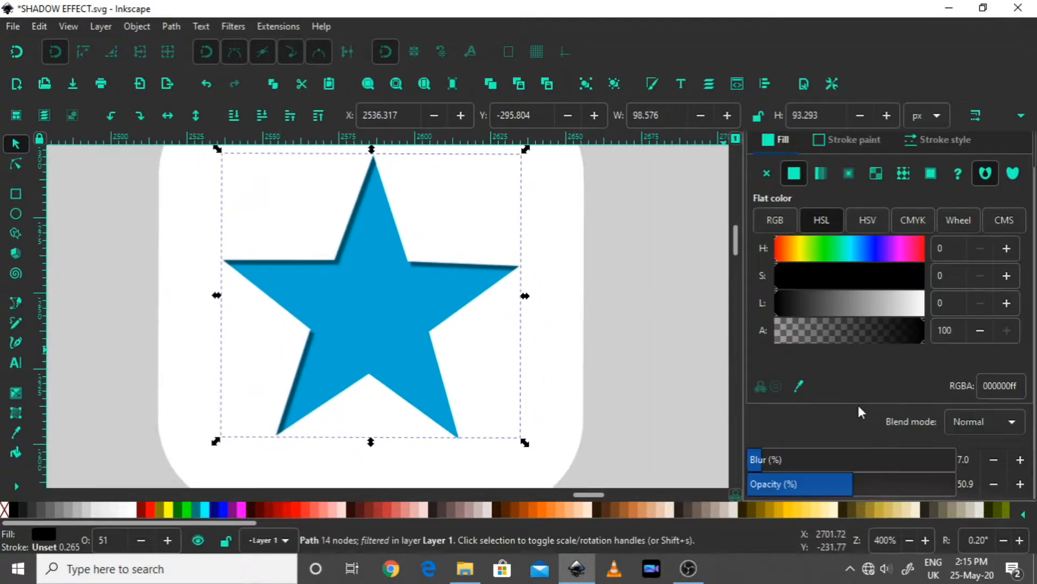
scroll(843, 459, "down", 2)
left_click(880, 485)
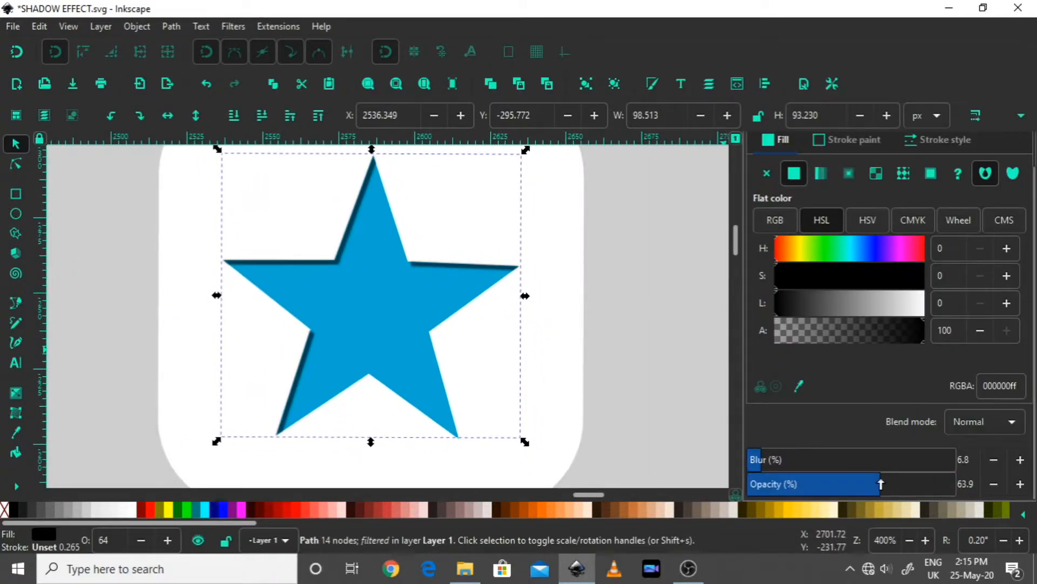
left_click(641, 339)
Step: Inspect the darkened shadow at the star's arms and inner corners at different magnifications
scroll(654, 317, "left", 2)
scroll(570, 323, "down", 2)
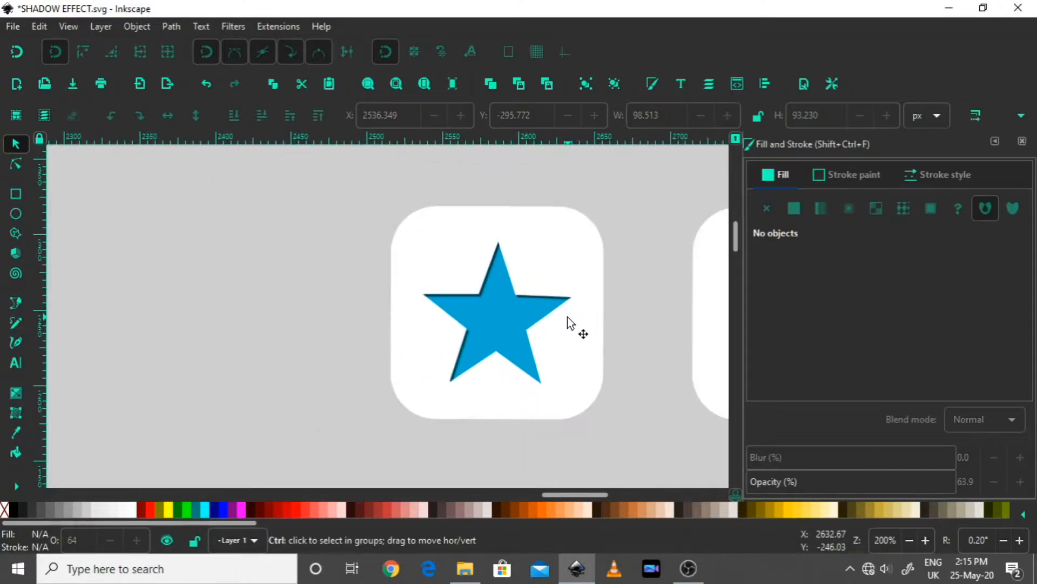
scroll(567, 322, "up", 1)
scroll(558, 319, "down", 1)
scroll(544, 317, "up", 3)
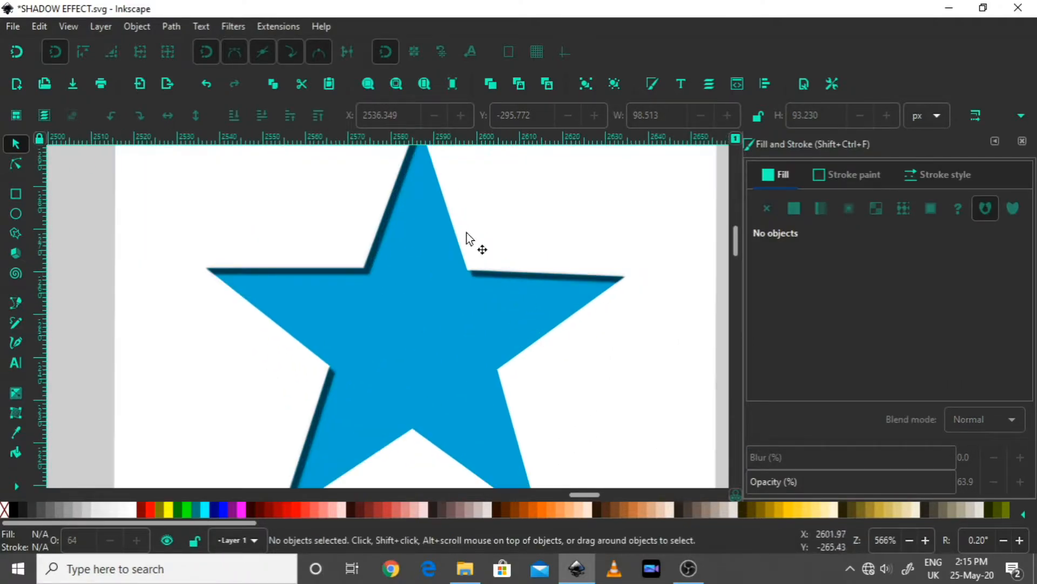
left_click_drag(429, 274, 421, 307)
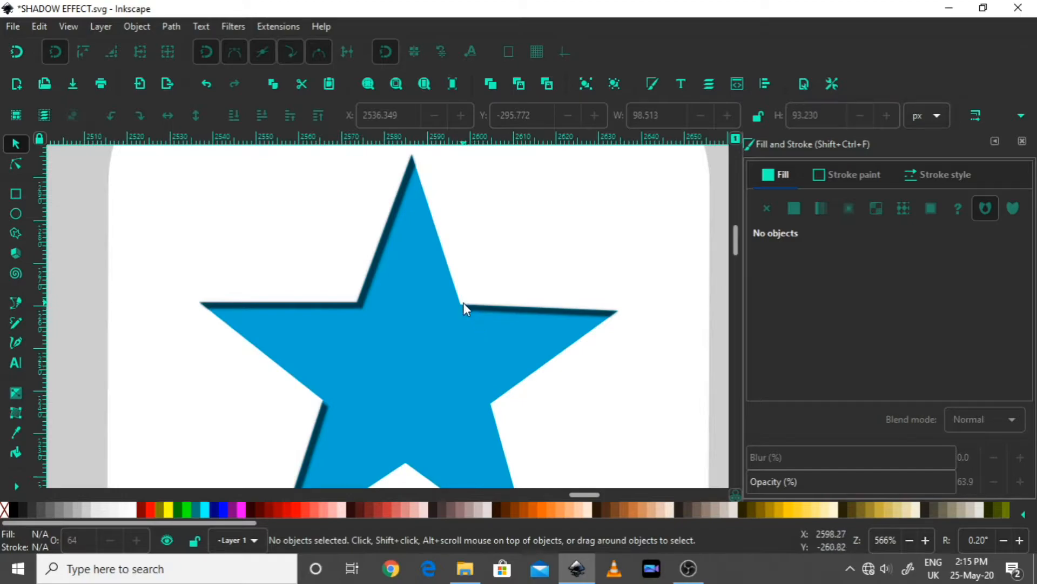
scroll(465, 306, "down", 1)
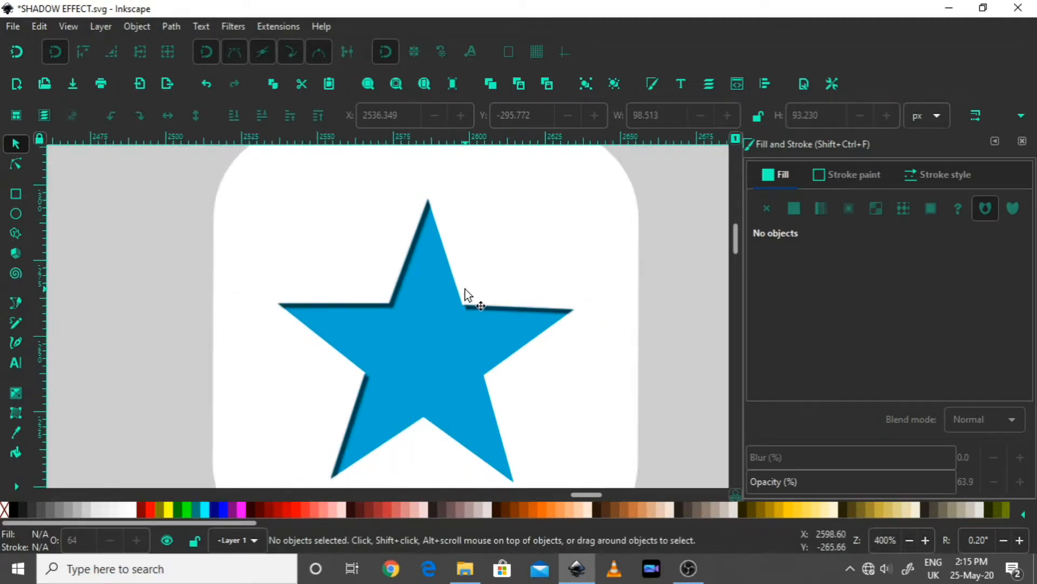
scroll(463, 304, "up", 2)
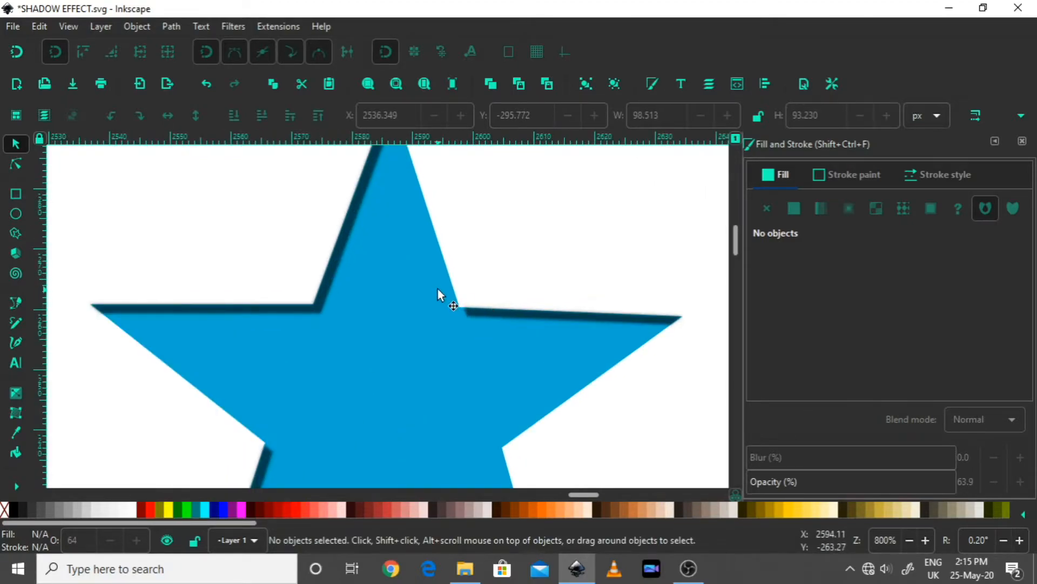
Step: Compare the plain blue circle beside the star with the finished shaded sphere in the example row above
scroll(478, 308, "down", 2)
scroll(464, 318, "down", 2)
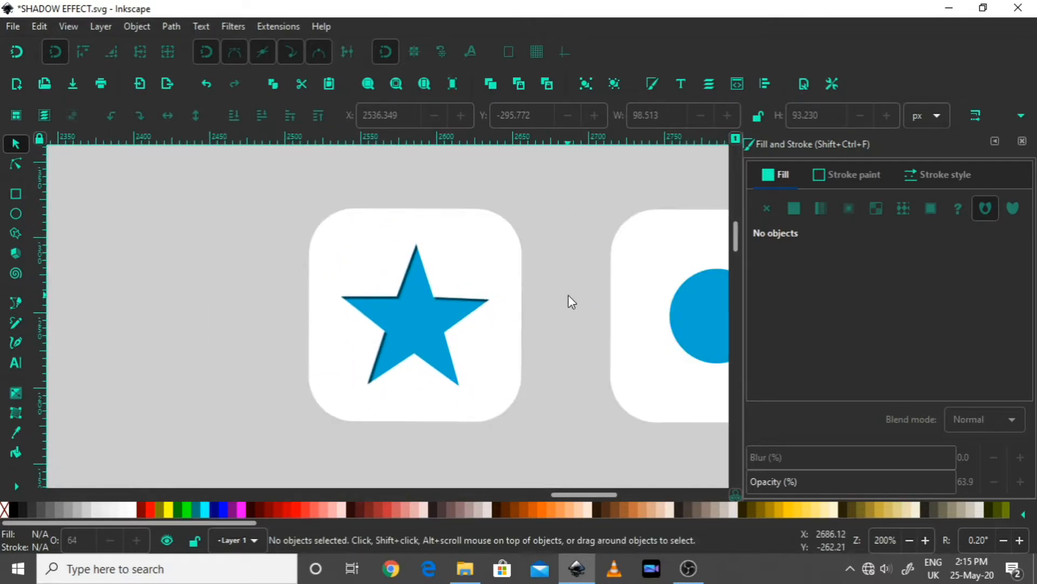
left_click_drag(568, 296, 255, 300)
left_click_drag(529, 284, 544, 310)
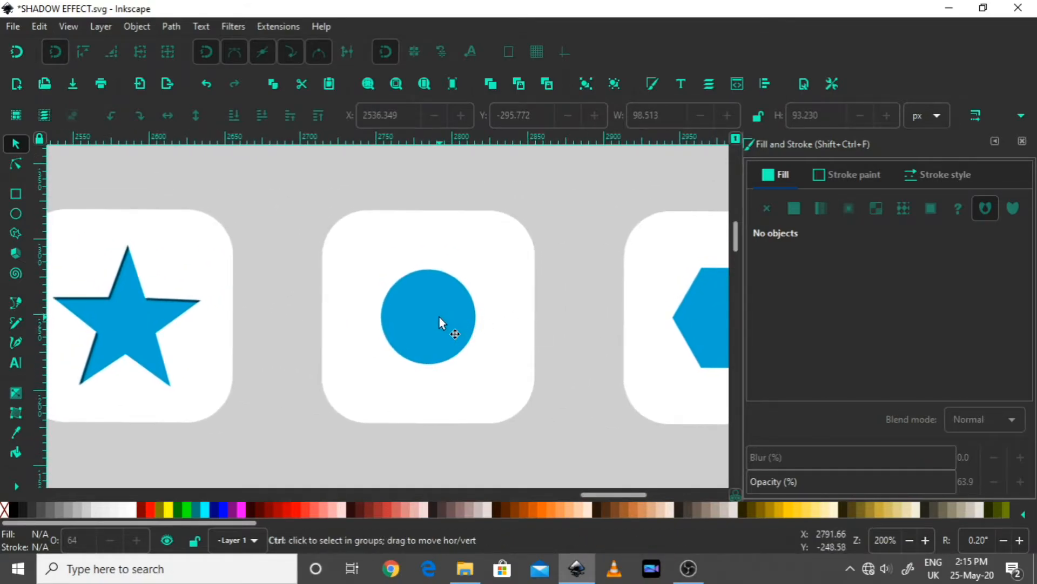
scroll(439, 318, "up", 1)
scroll(439, 318, "down", 1)
scroll(448, 311, "up", 10)
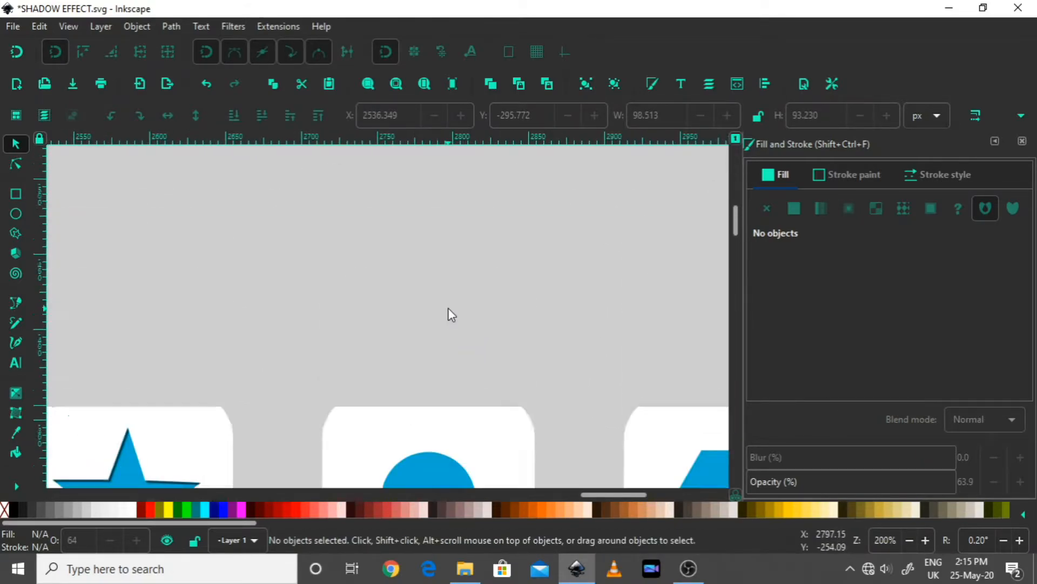
scroll(449, 315, "up", 8)
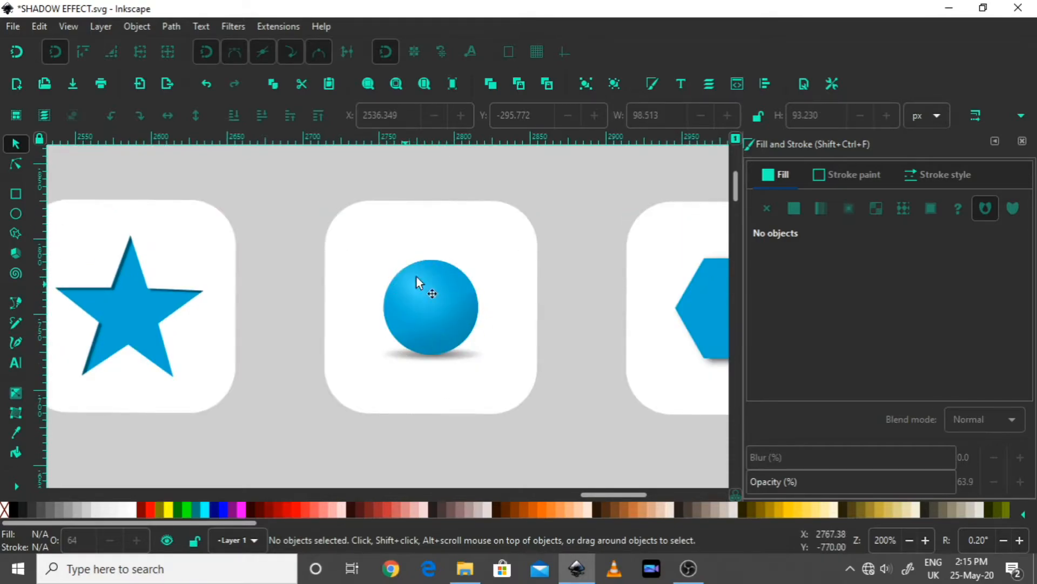
scroll(427, 318, "down", 10)
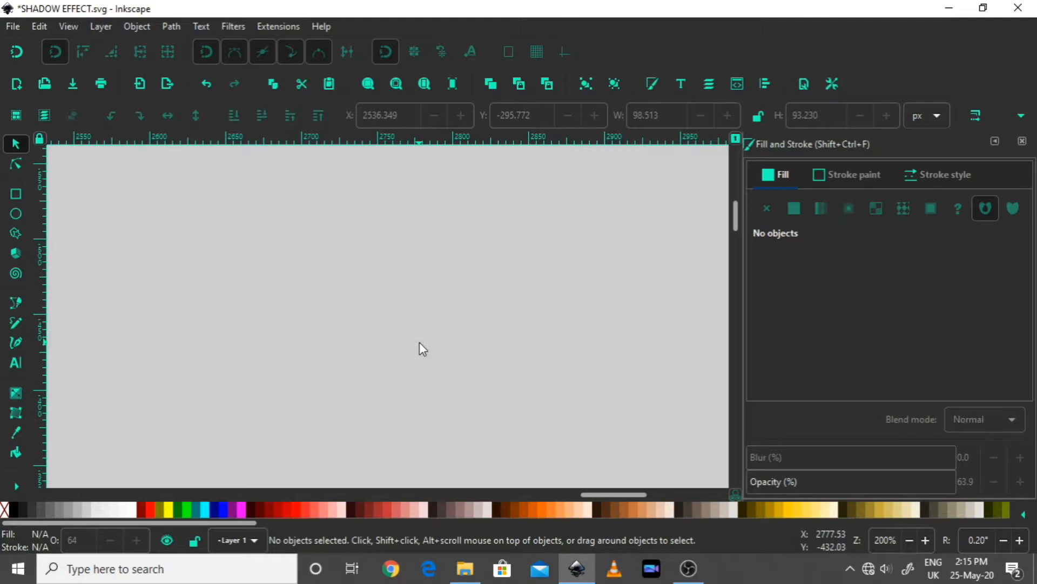
scroll(421, 345, "down", 5)
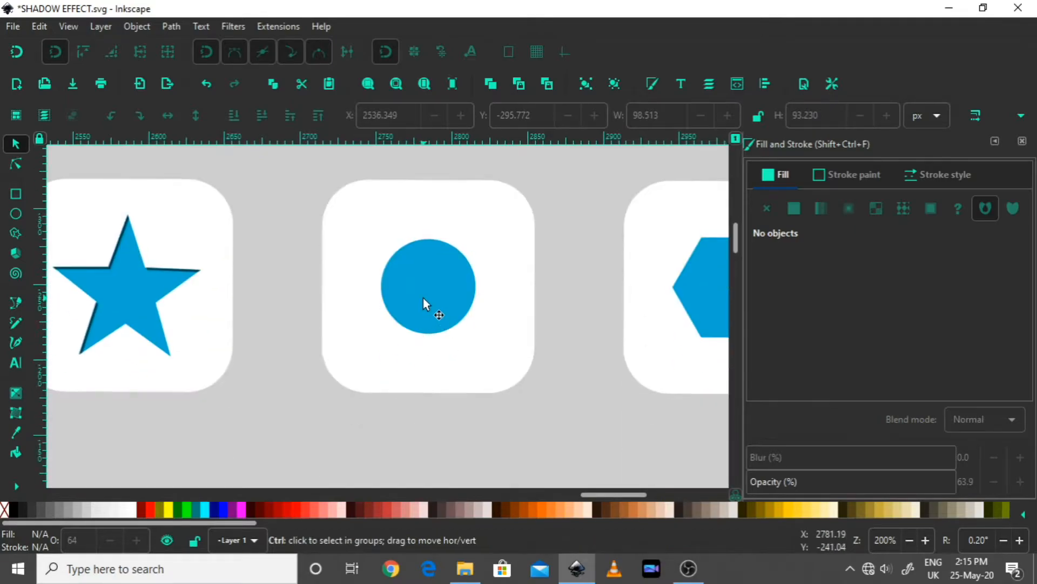
Step: Give the blue circle a linear gradient fill running from just below its centre to its bottom edge
scroll(429, 297, "up", 2)
scroll(435, 289, "up", 1)
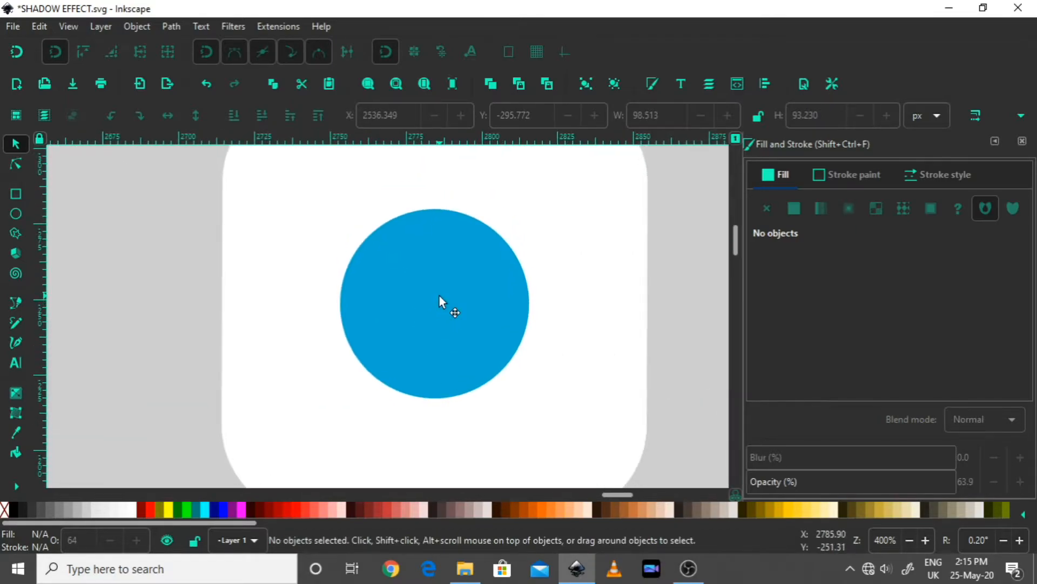
left_click(456, 336)
key("ctrl")
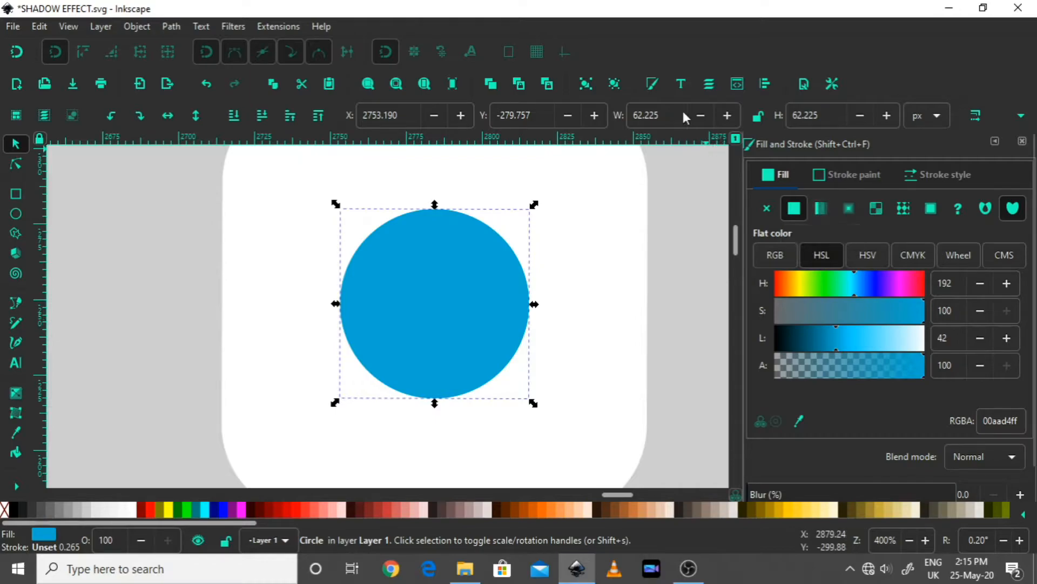
left_click(820, 209)
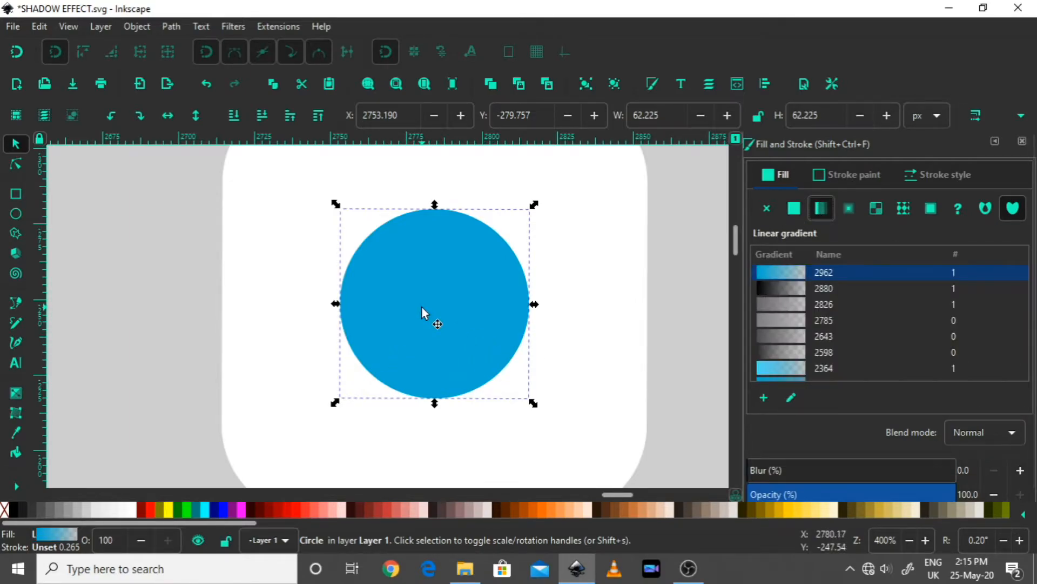
key("g")
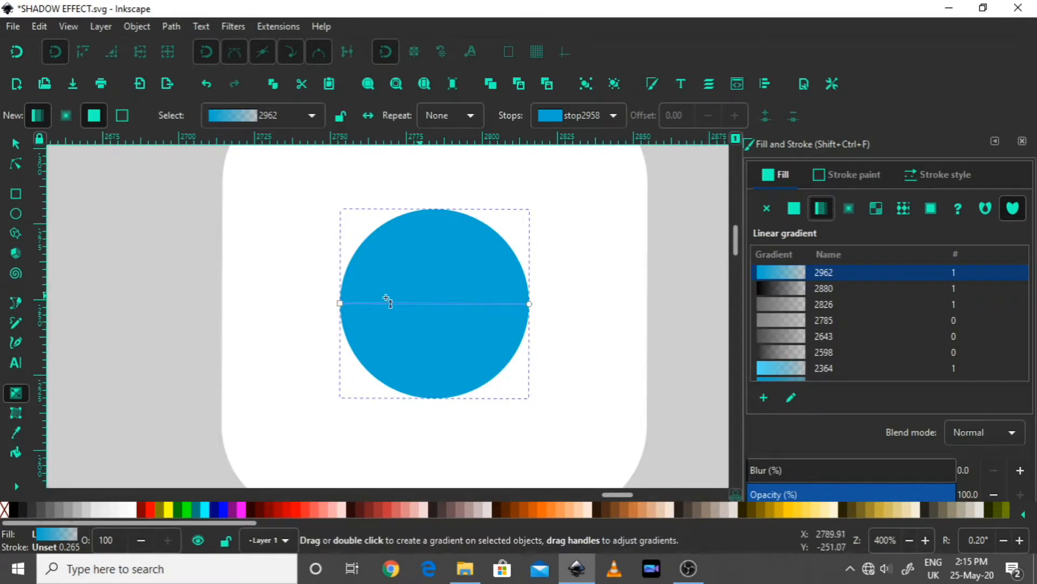
left_click_drag(340, 304, 431, 321)
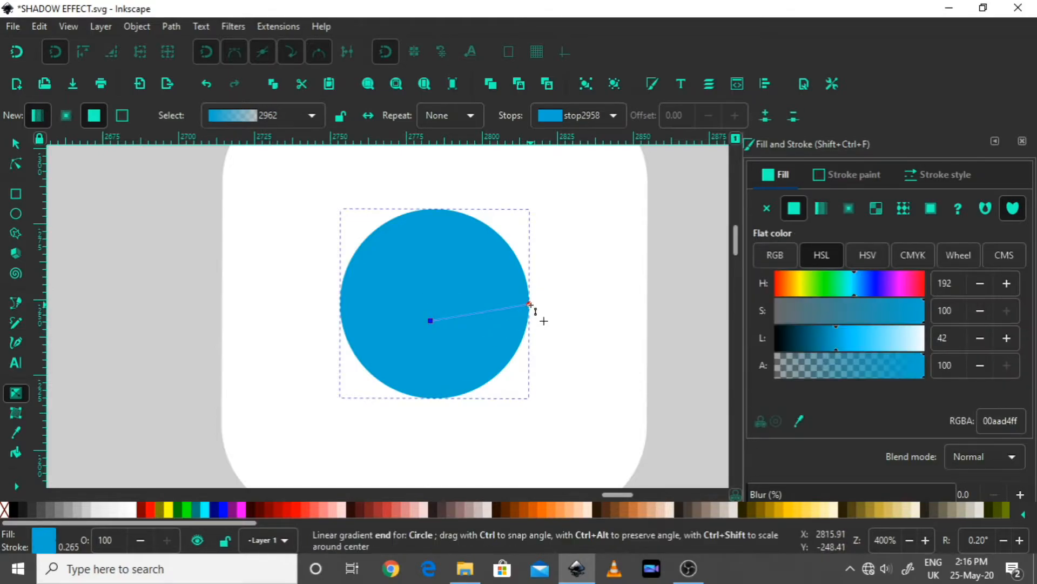
left_click_drag(529, 304, 444, 400)
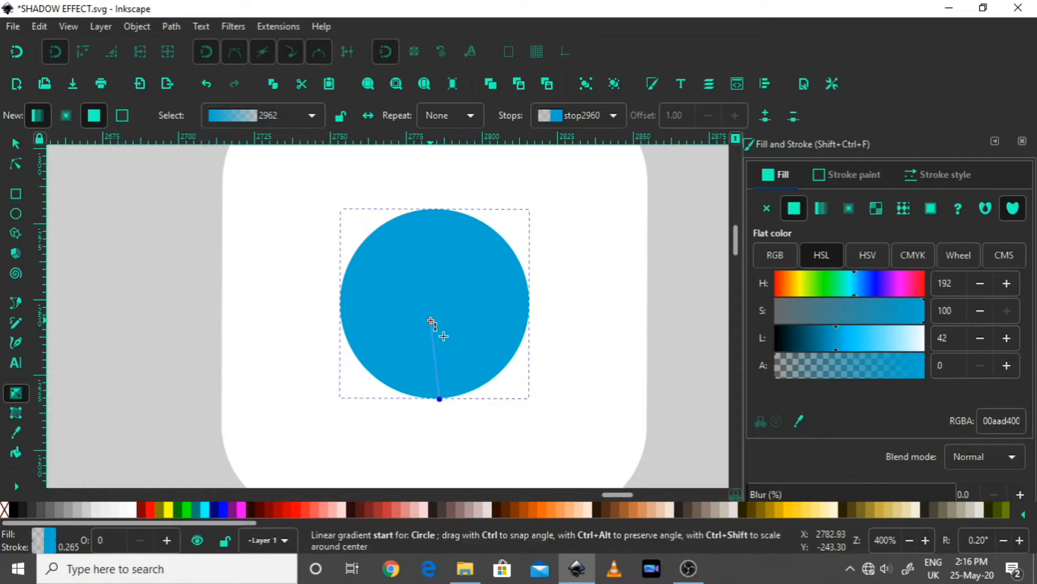
Step: Make the gradient's end stop at the circle's bottom edge fully opaque and darken it to lightness 30
left_click(431, 321)
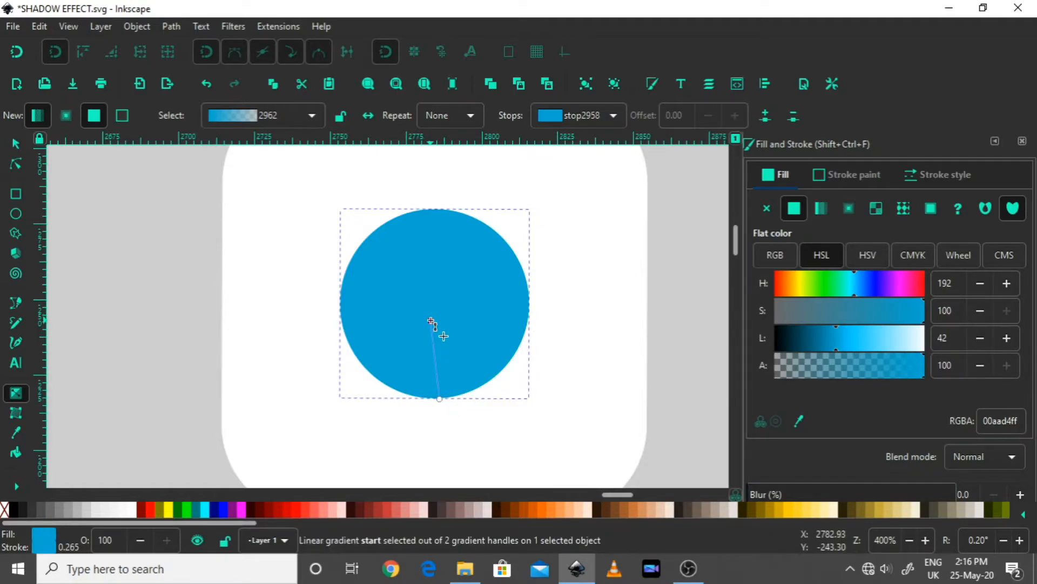
left_click(440, 399)
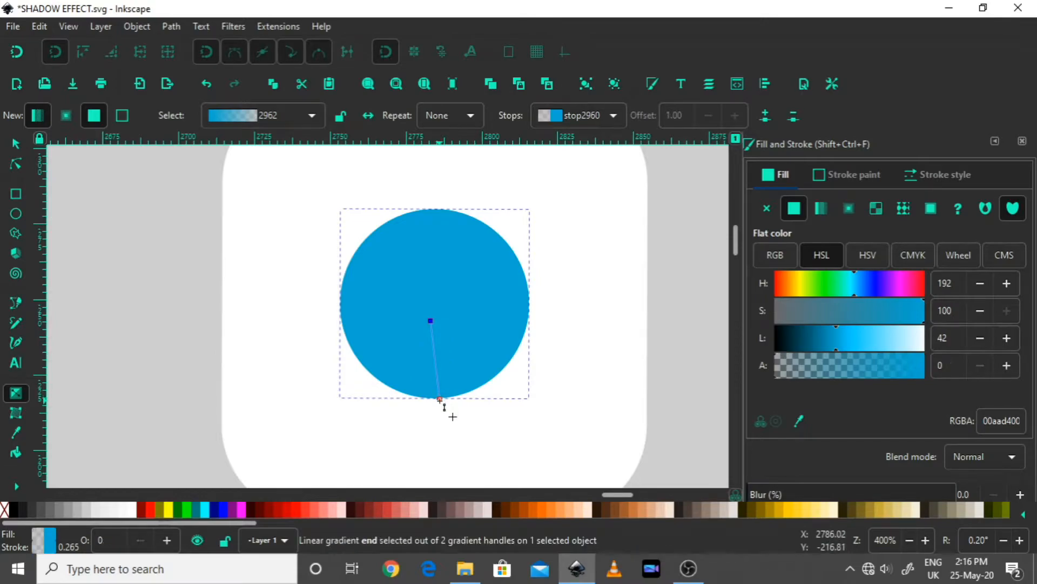
mouse_move(777, 375)
left_mouse_down()
mouse_move(803, 372)
mouse_move(784, 374)
left_mouse_up()
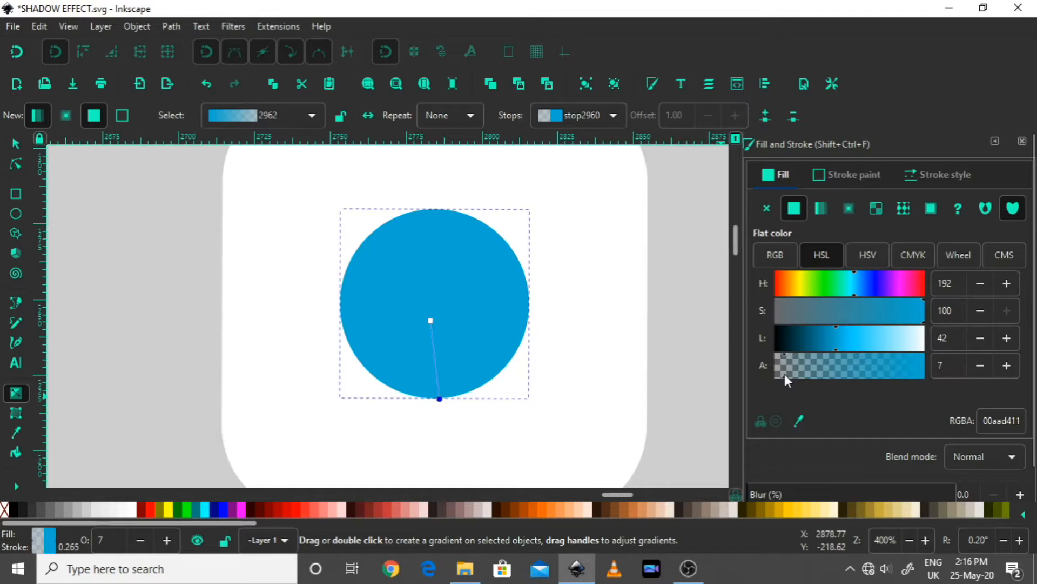
left_click(841, 377)
left_click_drag(912, 377, 931, 377)
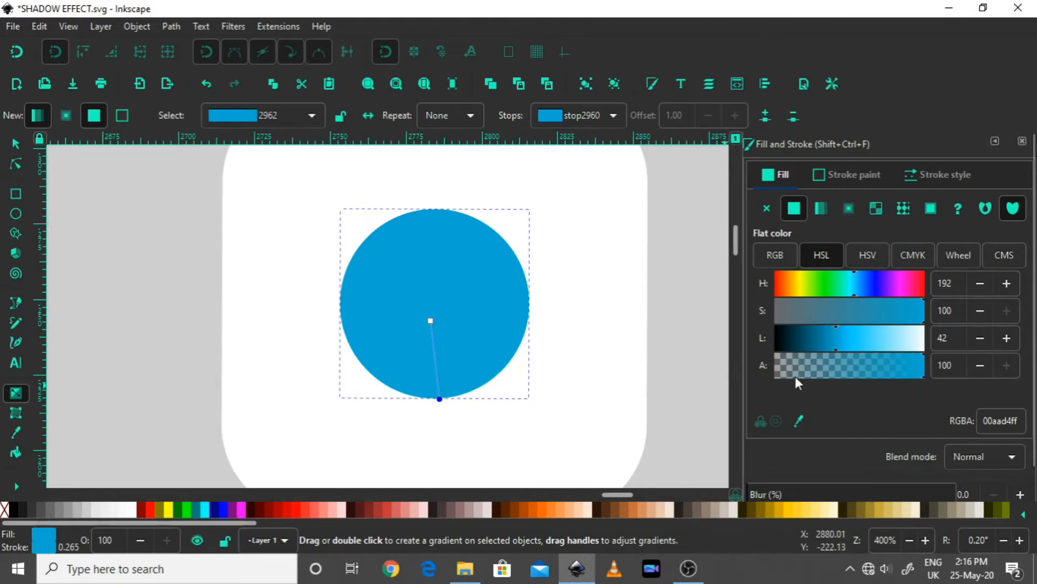
left_click_drag(837, 349, 819, 349)
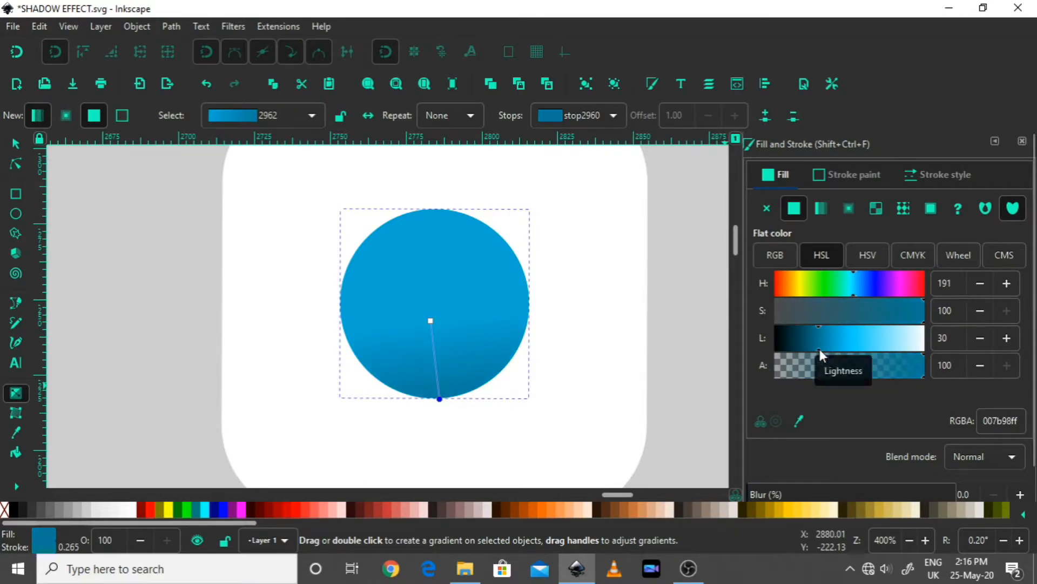
Step: Tilt the circle's gradient by shifting its start up and to the left, and darken the end stop to lightness 28
left_click_drag(431, 320, 404, 308)
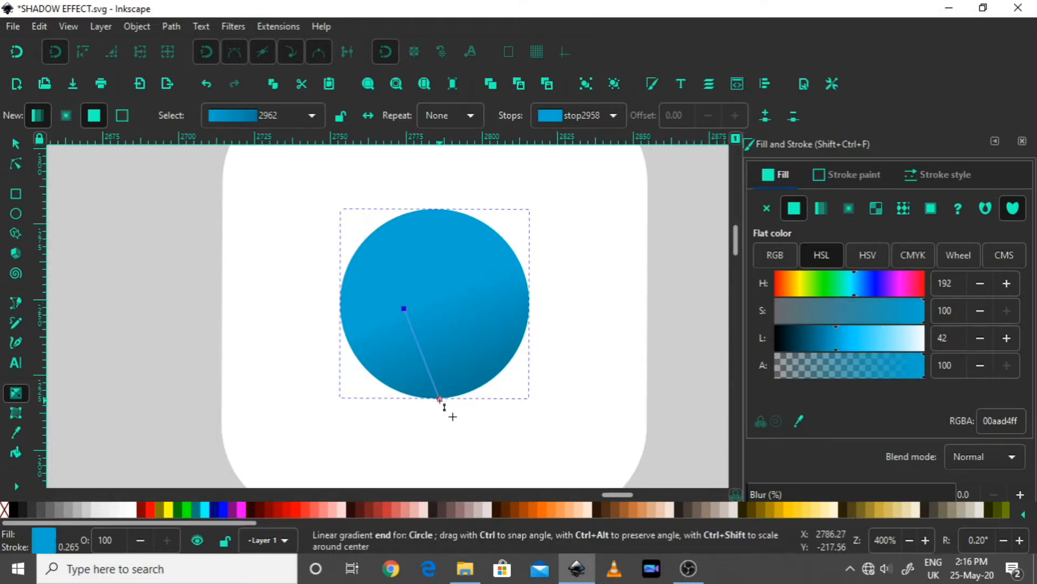
left_click(441, 401)
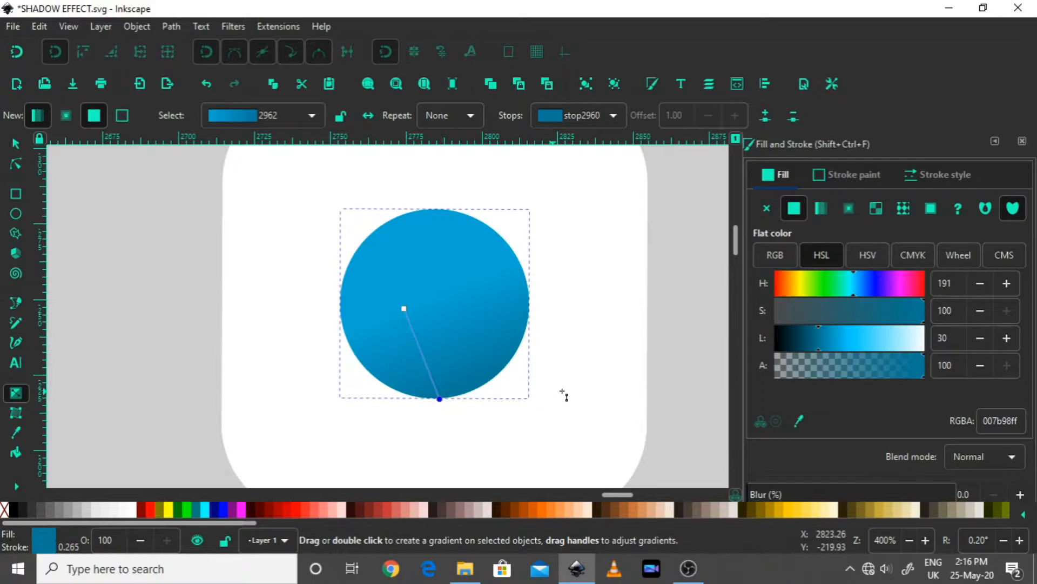
left_click(817, 349)
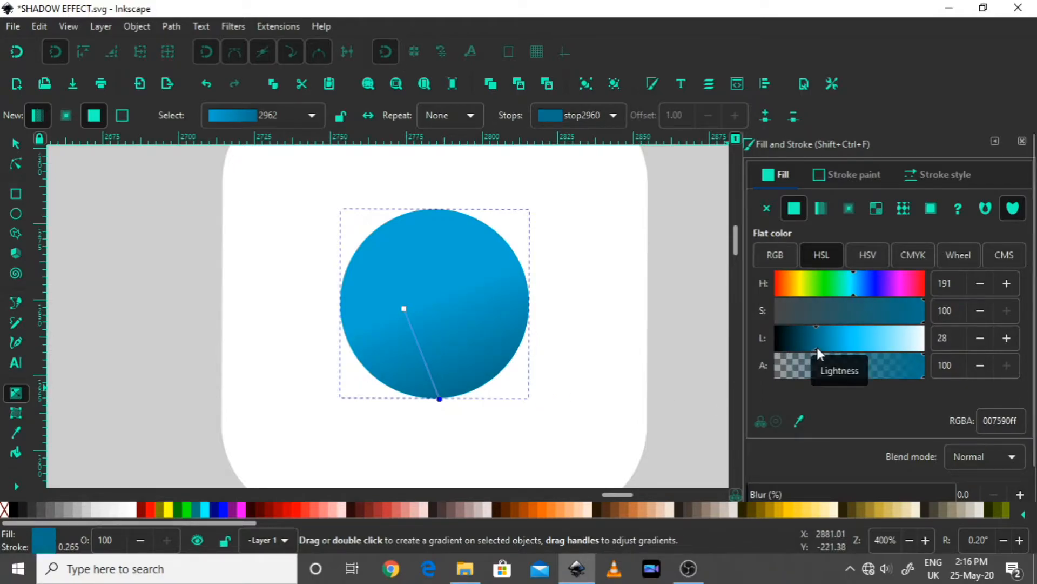
left_click(15, 145)
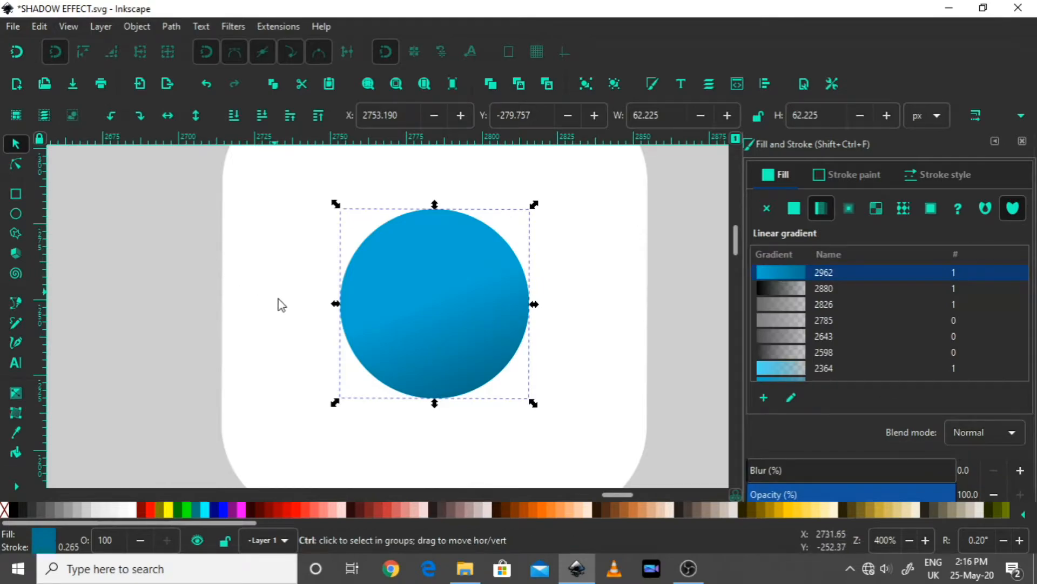
Step: Duplicate the circle, give the copy a radial gradient fill, and shift the gradient's centre toward the circle's upper left
scroll(301, 336, "down", 3)
scroll(203, 320, "up", 2)
scroll(198, 346, "up", 2)
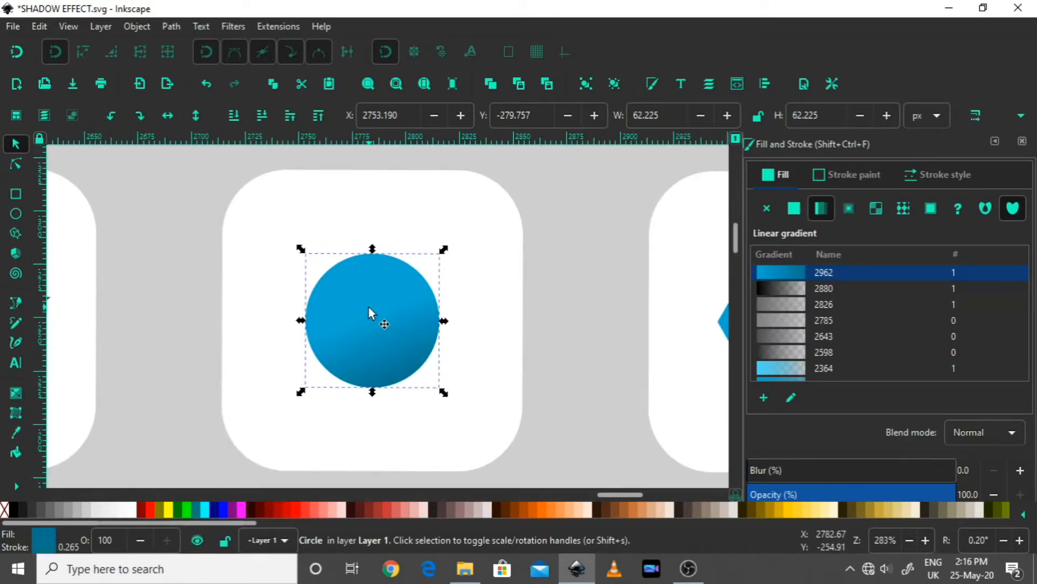
key("ctrl+d")
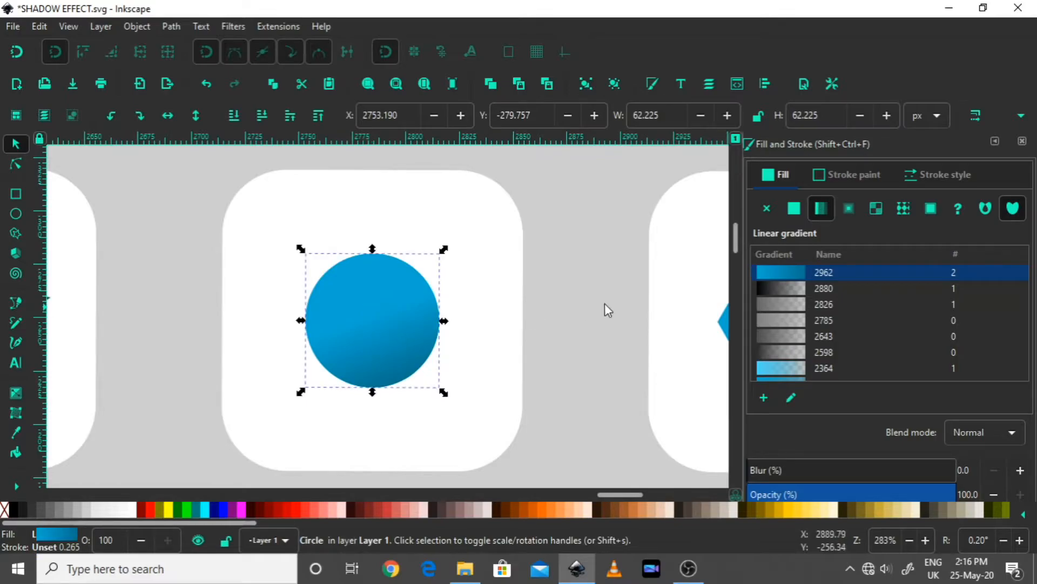
left_click(848, 209)
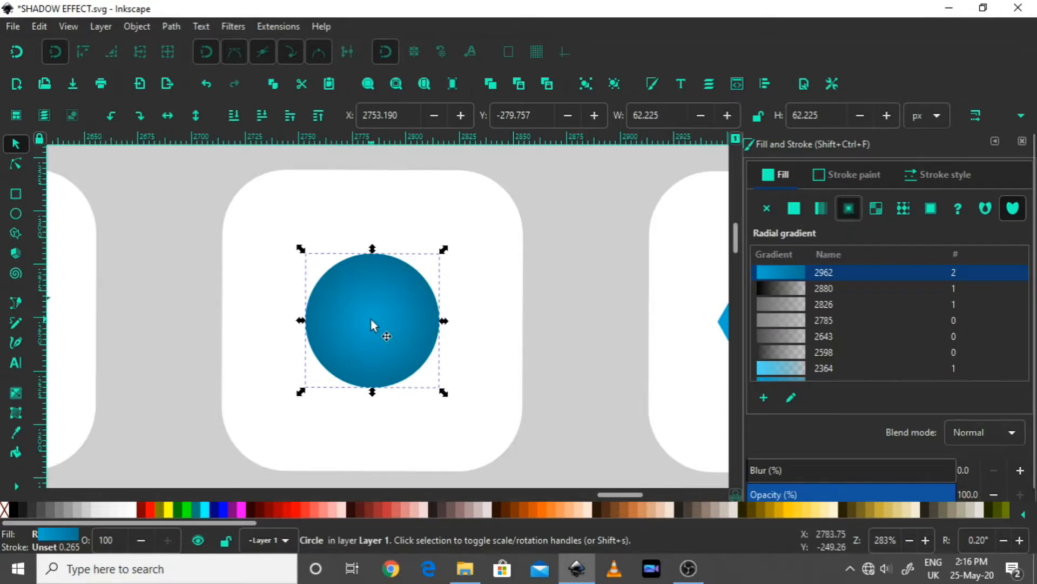
key("g")
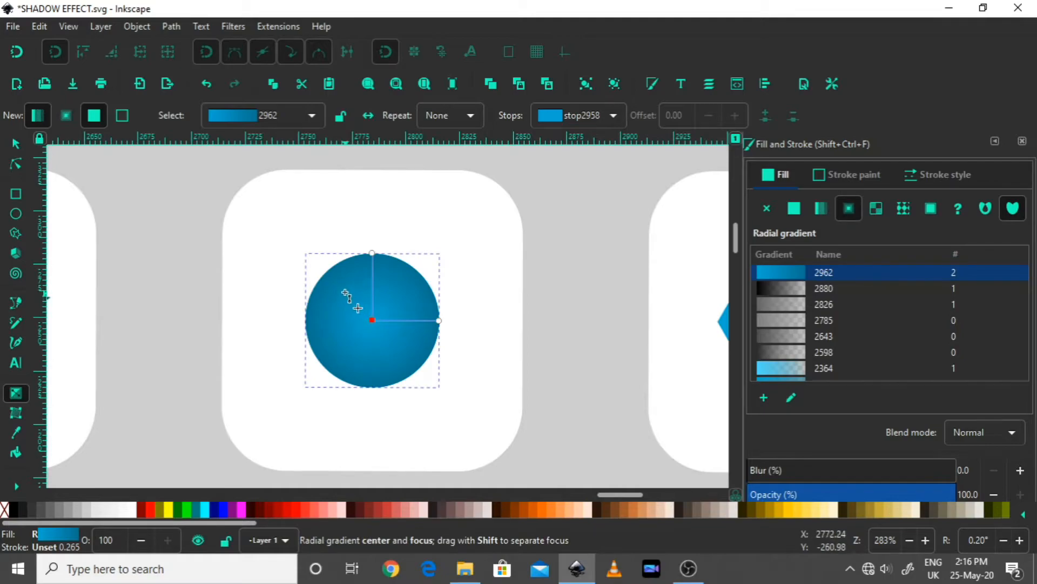
left_click_drag(372, 319, 352, 295)
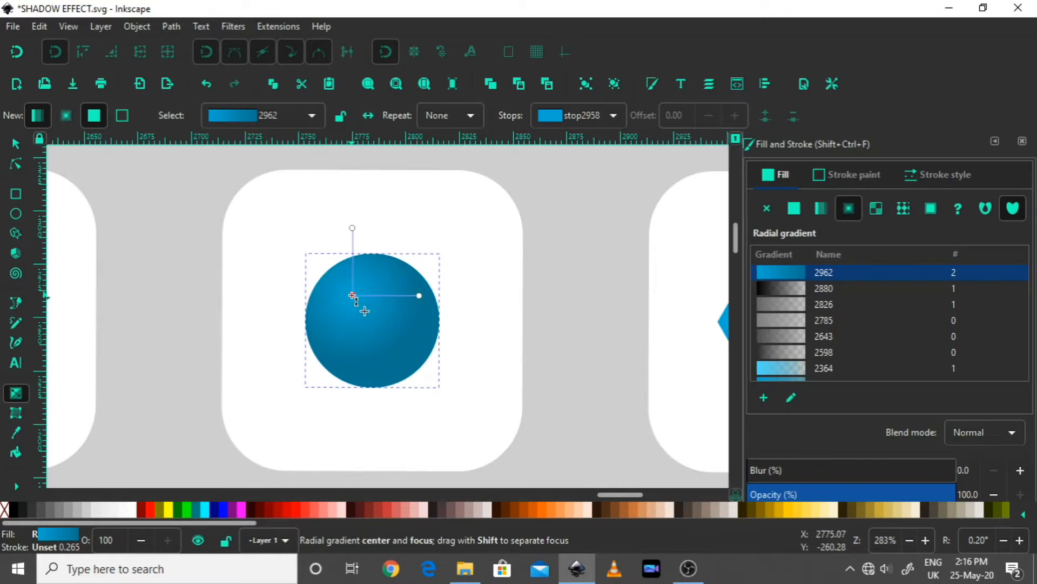
Step: Set the radial gradient's outer stop to lightness 40 and alpha 0
left_click(420, 296)
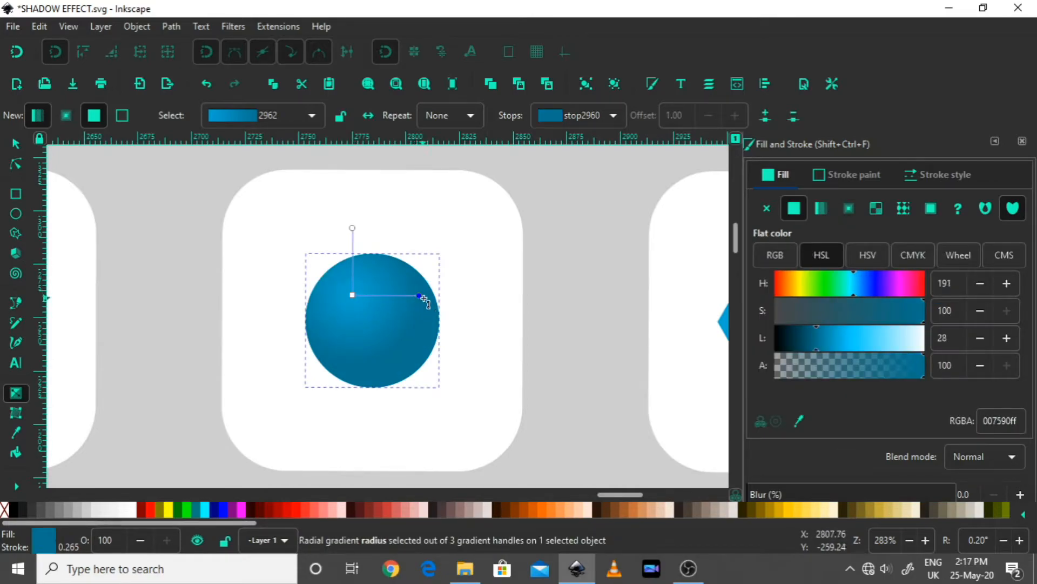
scroll(427, 312, "down", 1)
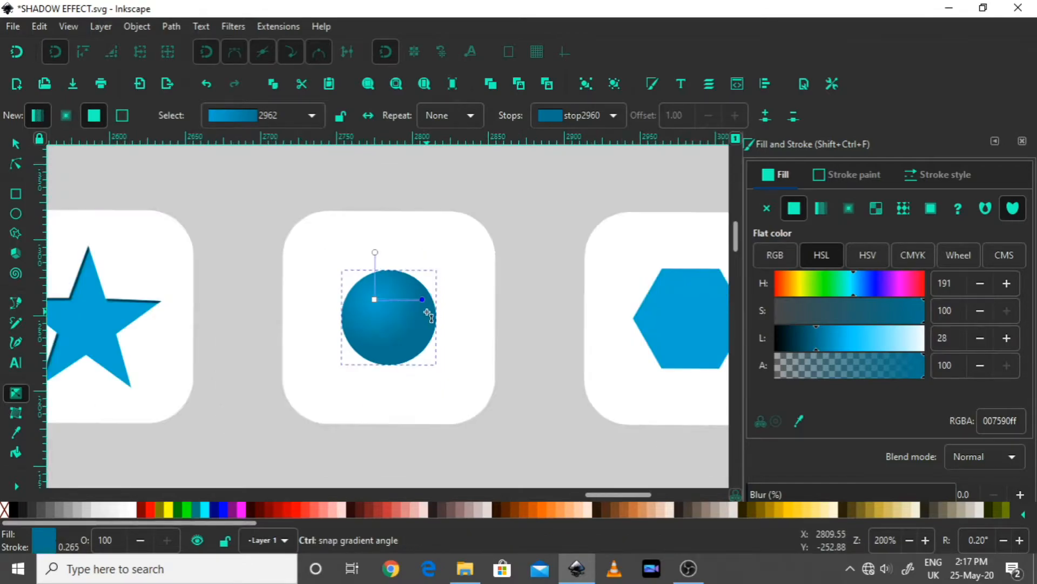
scroll(427, 312, "up", 1)
left_click_drag(818, 348, 835, 347)
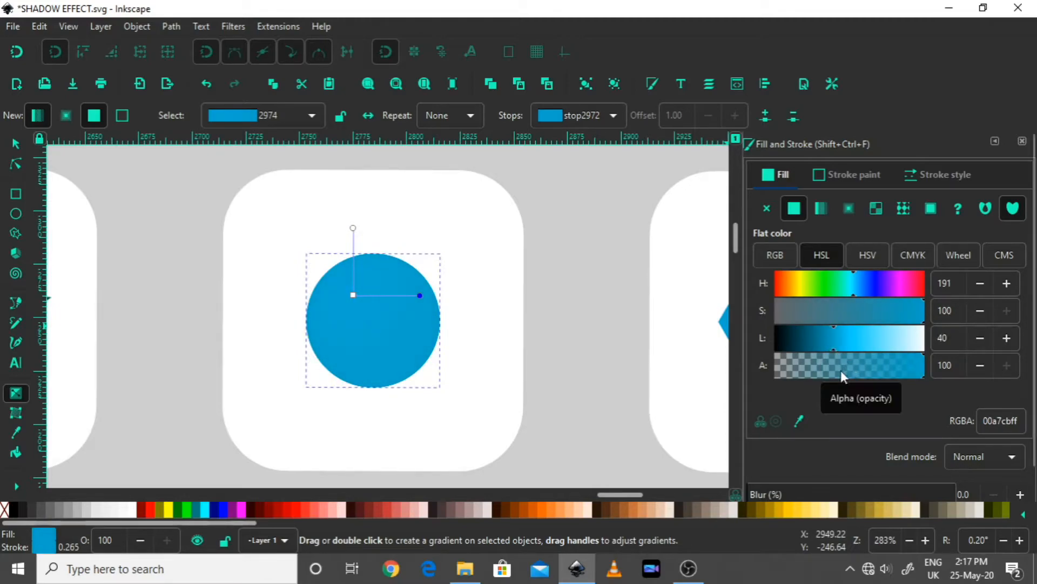
left_click_drag(841, 371, 787, 372)
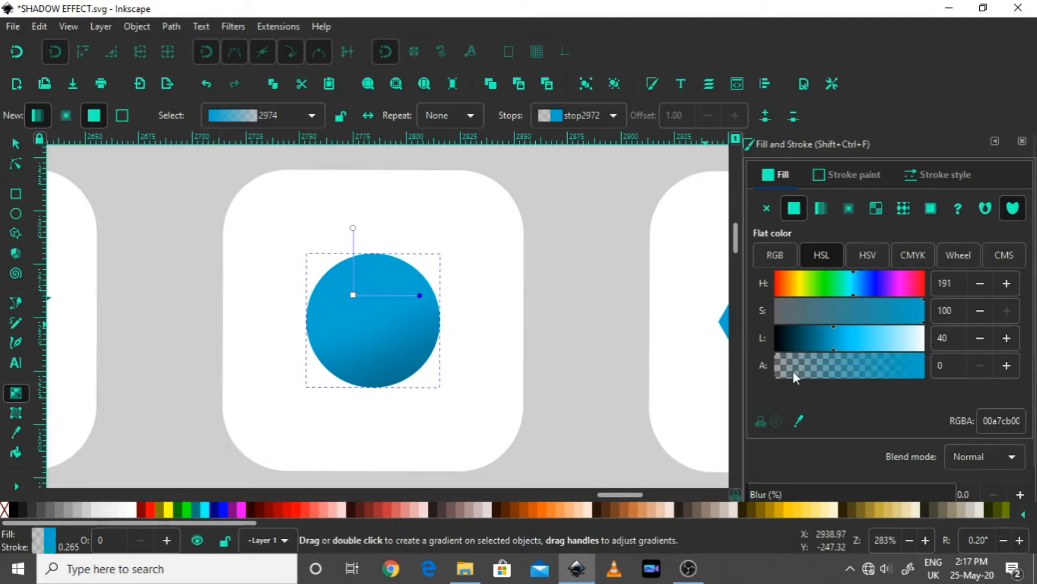
left_click_drag(840, 378, 766, 378)
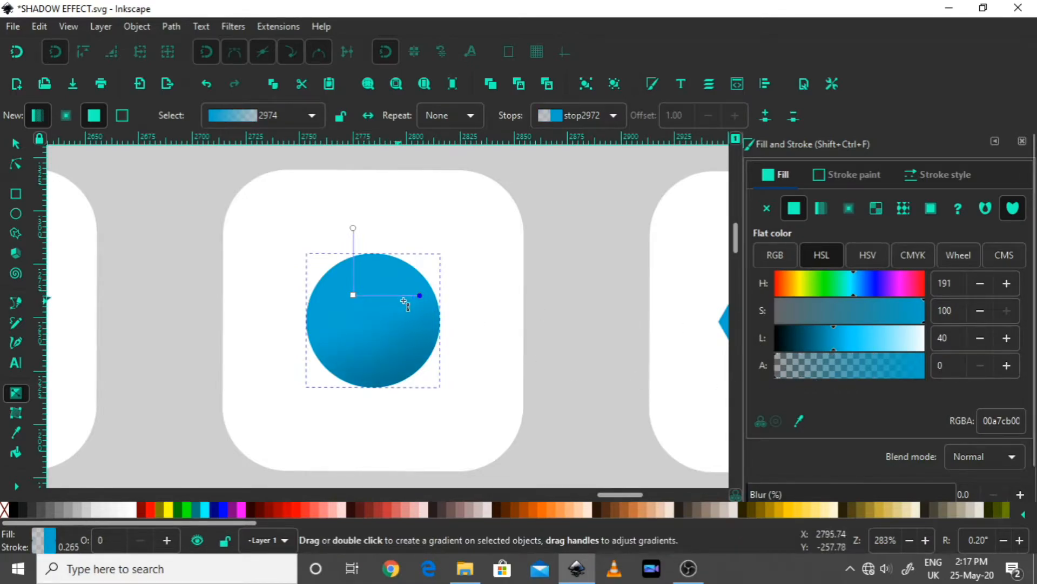
Step: Brighten the radial gradient's centre stop to lightness 52 as a highlight and deselect the circle
left_click(354, 295)
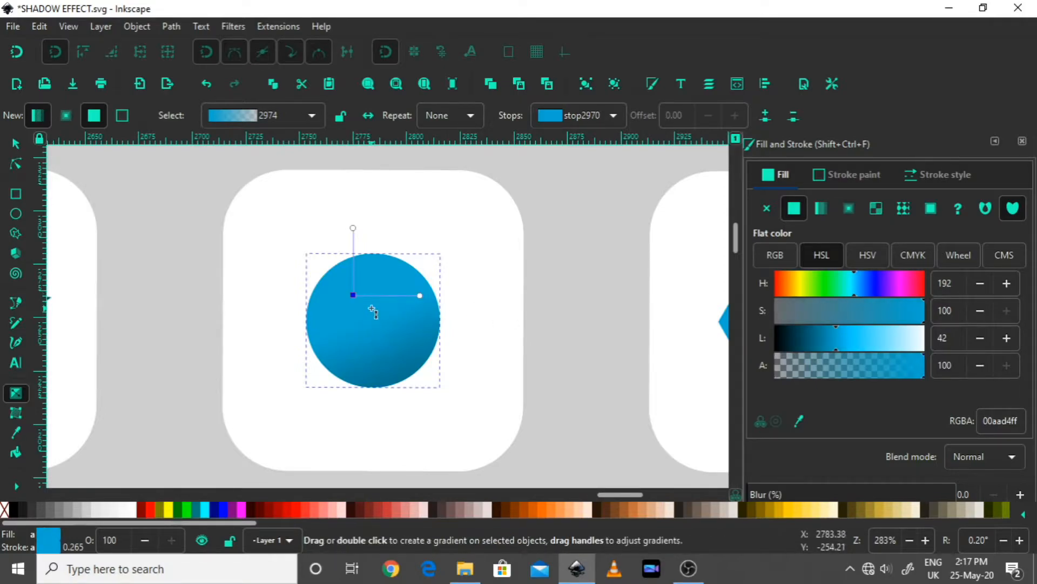
left_click(853, 347)
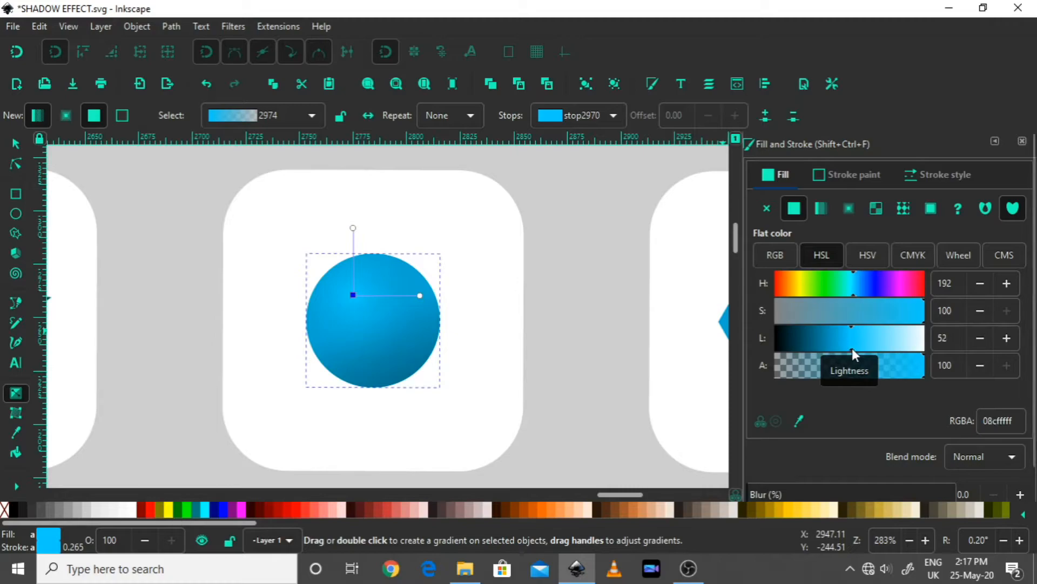
left_click(16, 143)
left_click(106, 197)
scroll(340, 303, "down", 2, "ctrl")
scroll(340, 337, "up", 1, "ctrl")
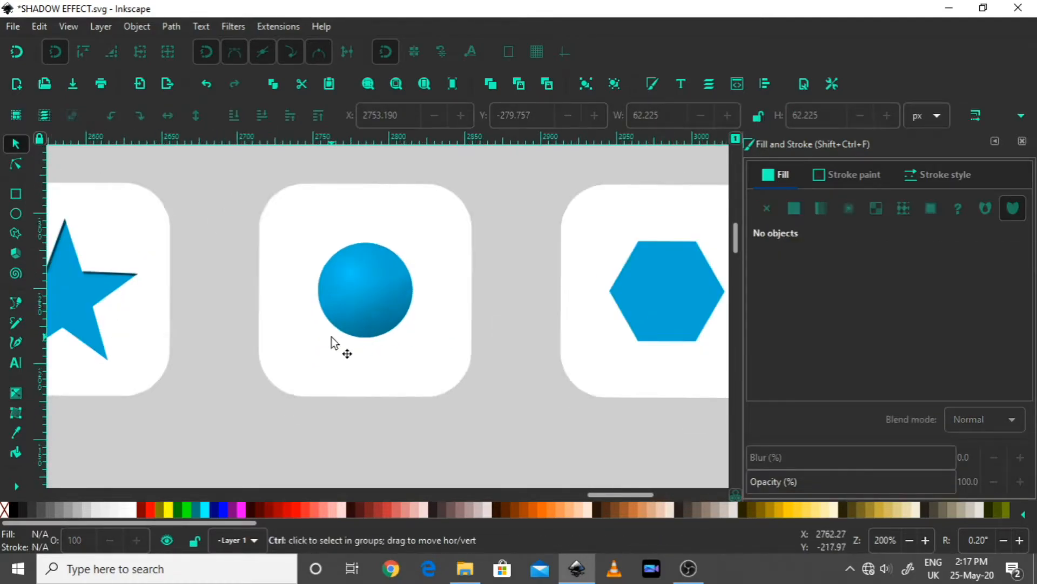
scroll(341, 313, "up", 1, "ctrl")
scroll(185, 282, "up", 2)
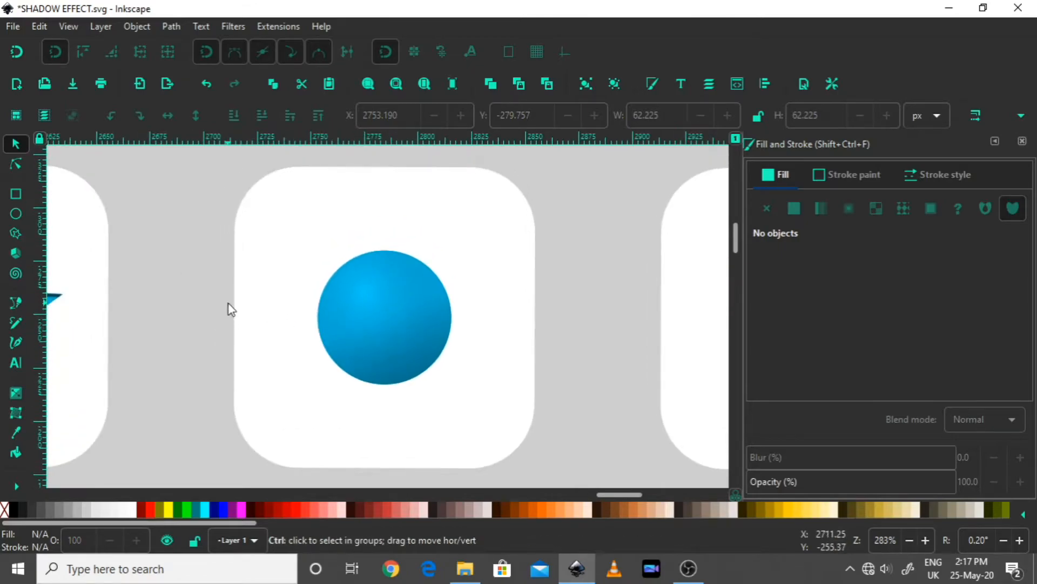
Step: Draw a flat ellipse about 89 by 19 px without a stroke and place it just below the sphere
scroll(302, 292, "down", 1, "ctrl")
scroll(178, 308, "up", 1)
left_click_drag(189, 303, 191, 303)
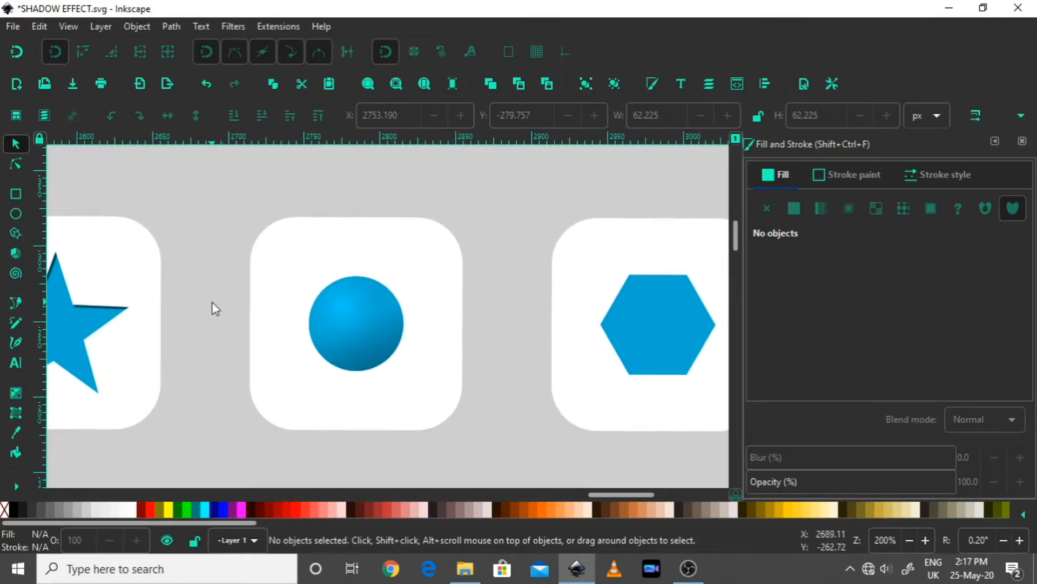
left_click(15, 212)
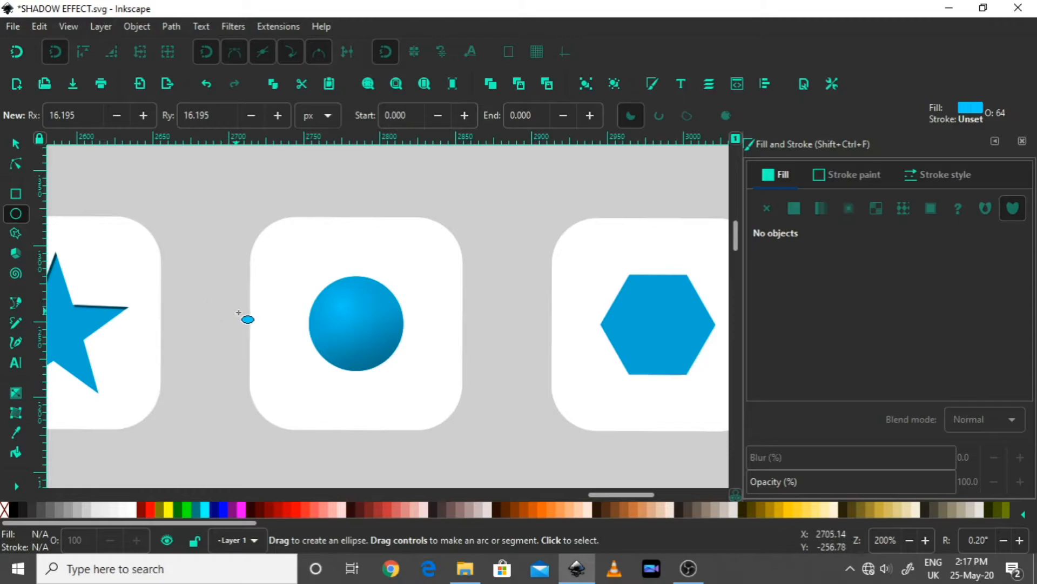
left_click_drag(239, 325, 224, 315)
left_click_drag(227, 251, 361, 280)
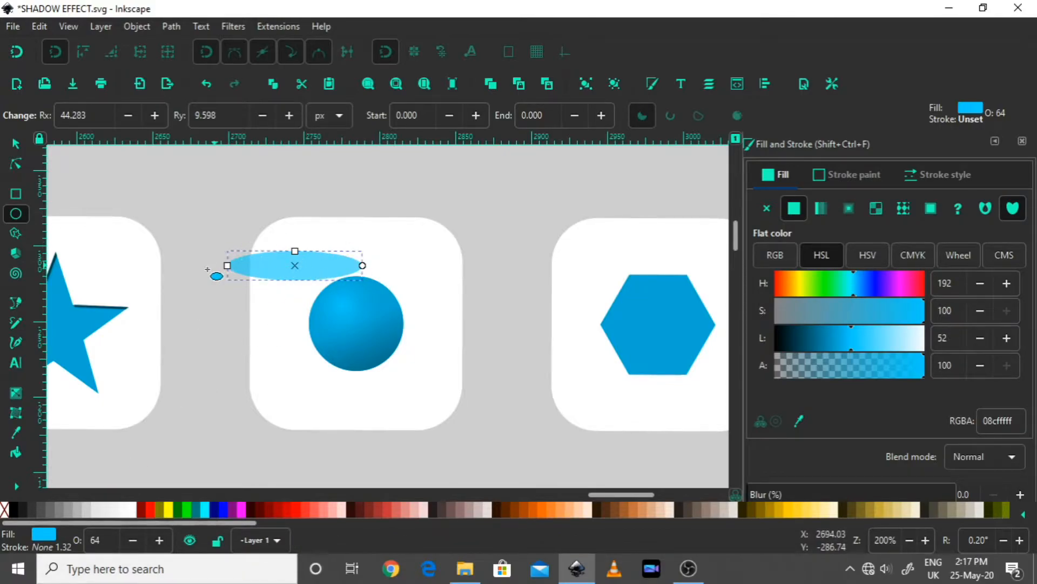
left_click(41, 508, "shift")
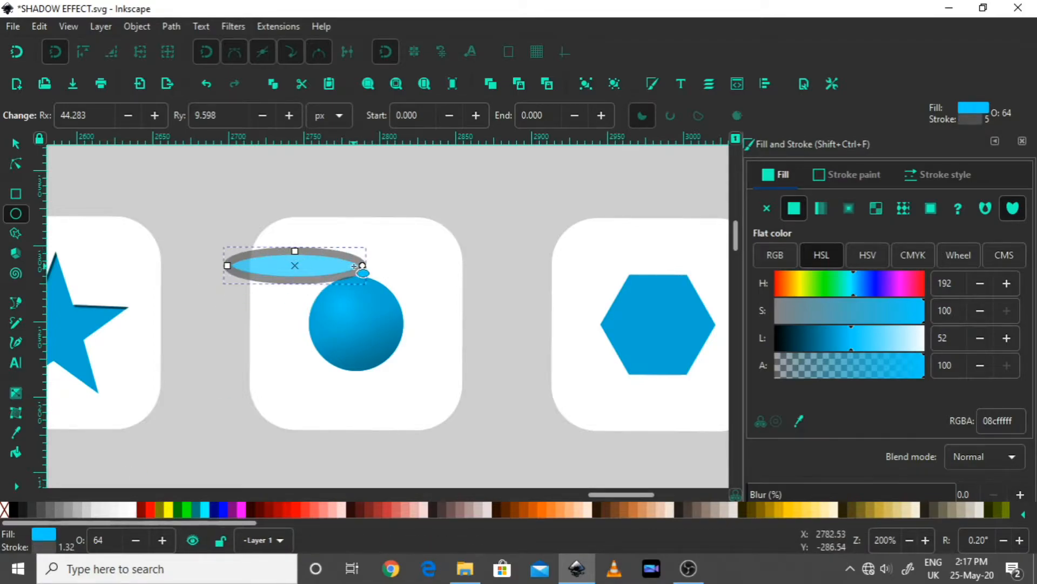
left_click(3, 509, "shift")
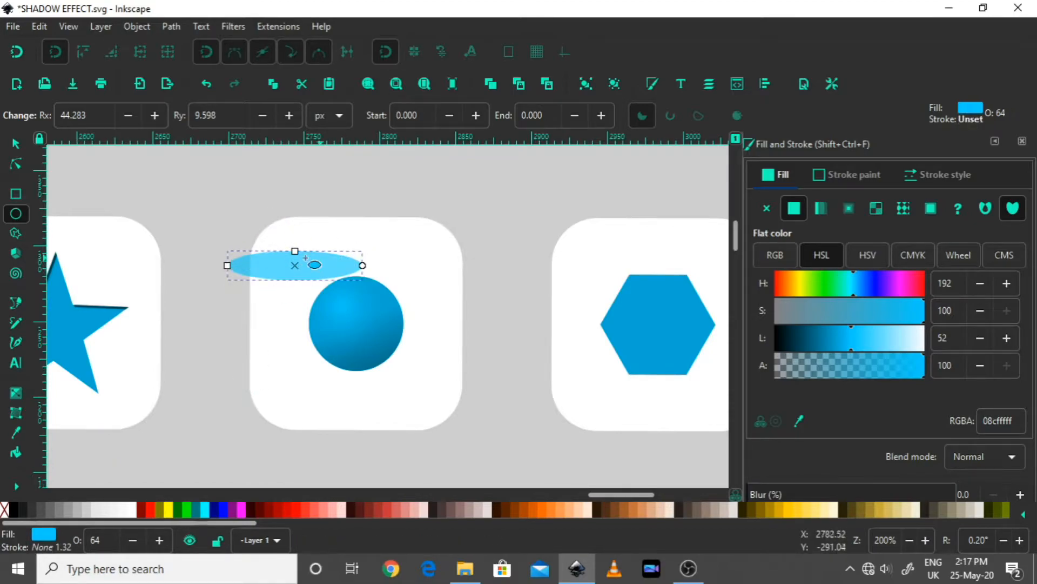
left_click(17, 145)
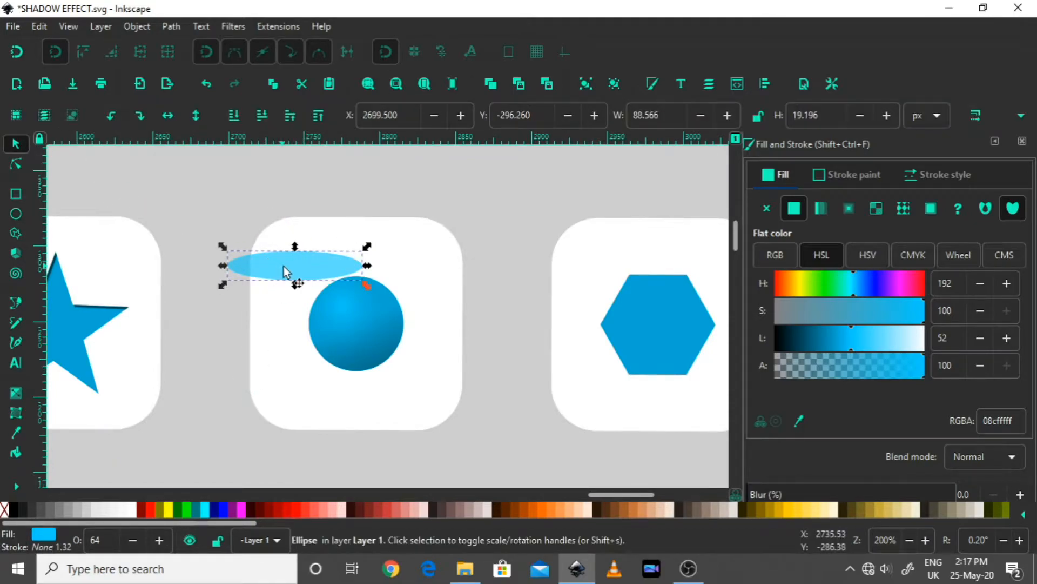
left_click_drag(285, 274, 354, 381)
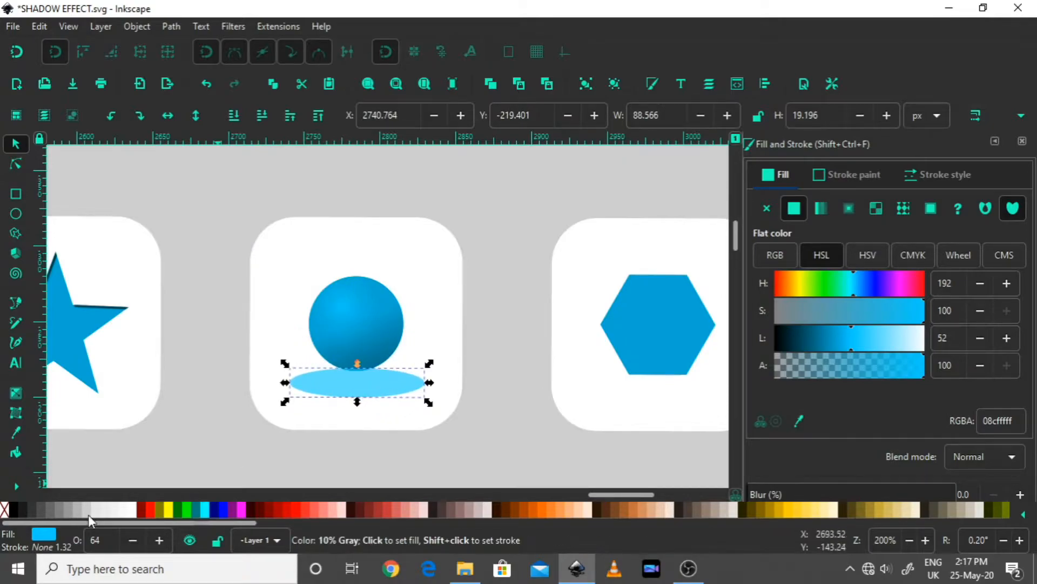
Step: Fill the ellipse black at 100% opacity and raise it slightly to overlap the sphere's base
left_click(12, 511)
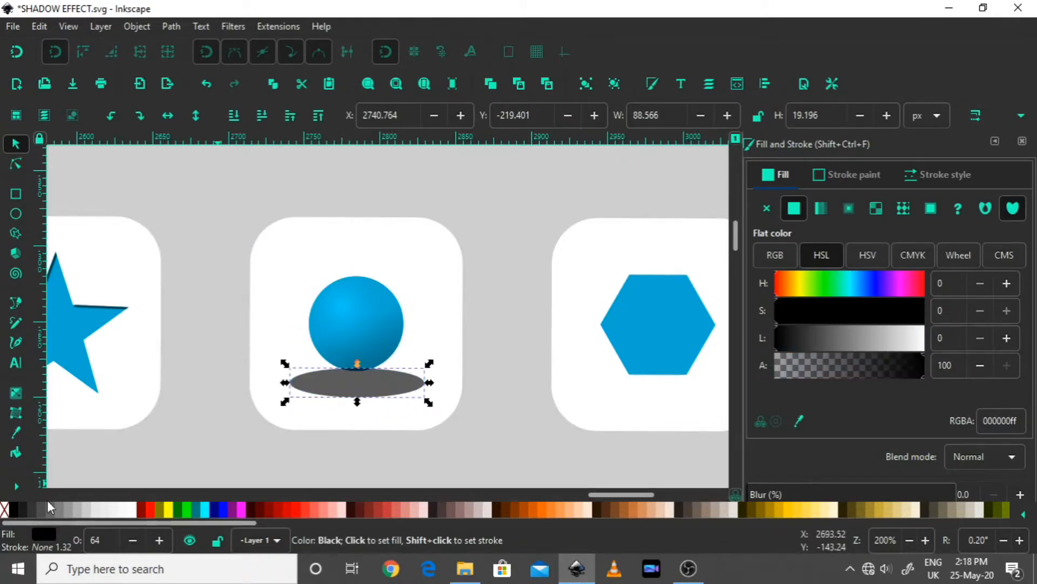
scroll(342, 388, "up", 1)
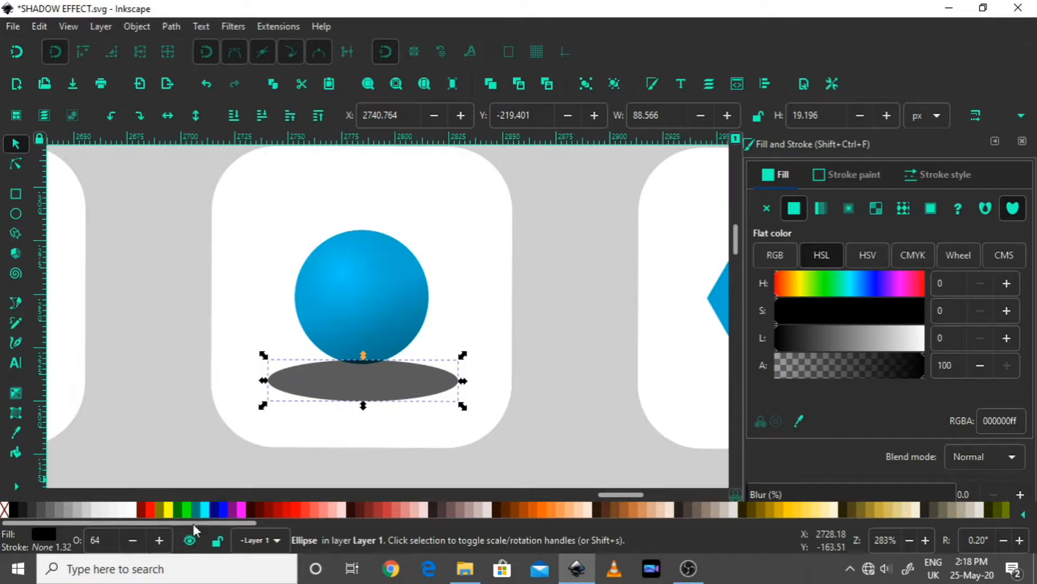
double_click(94, 540)
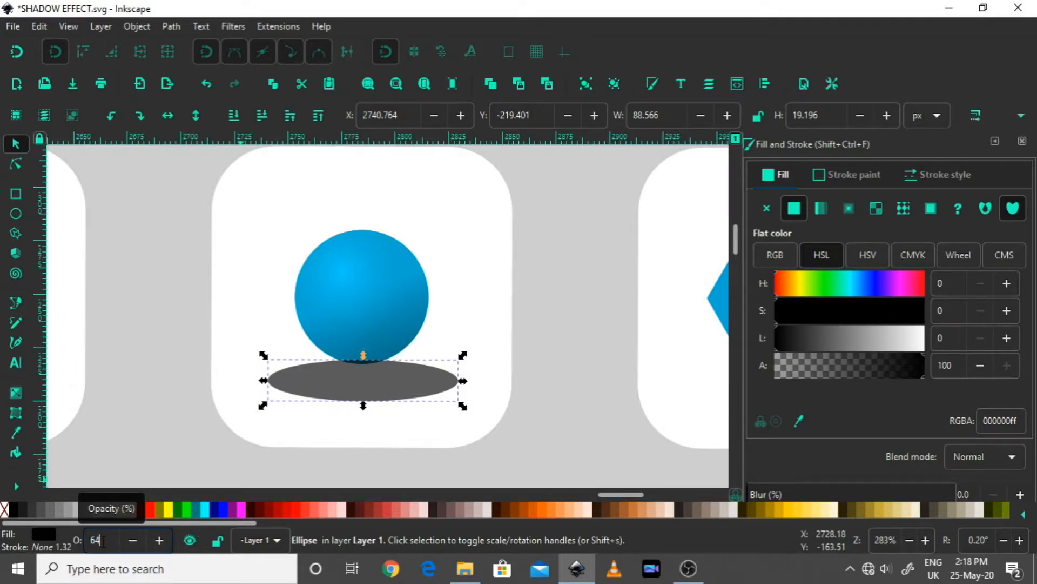
type("100")
key("Return")
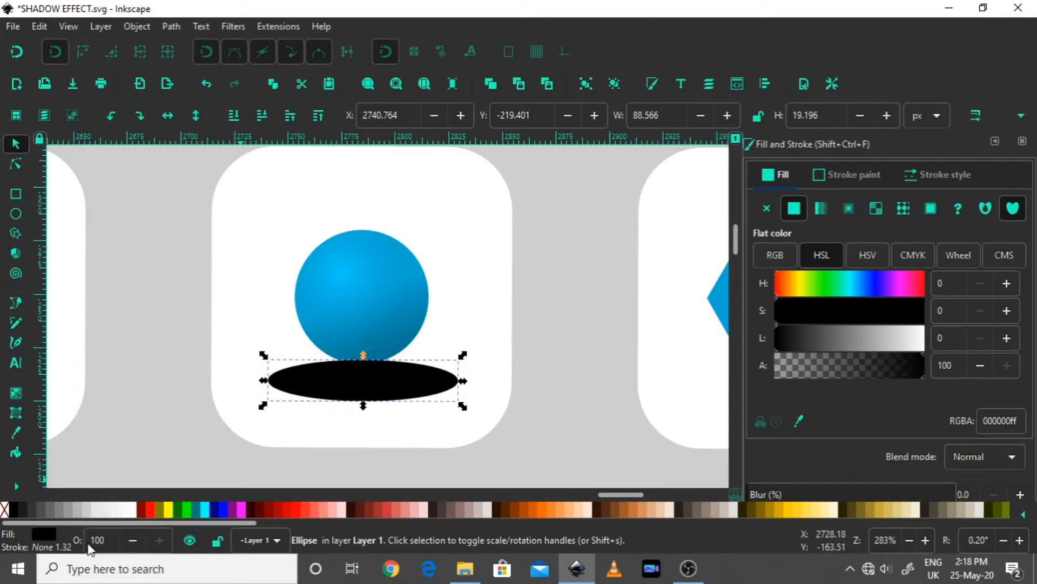
left_click_drag(365, 399, 365, 380)
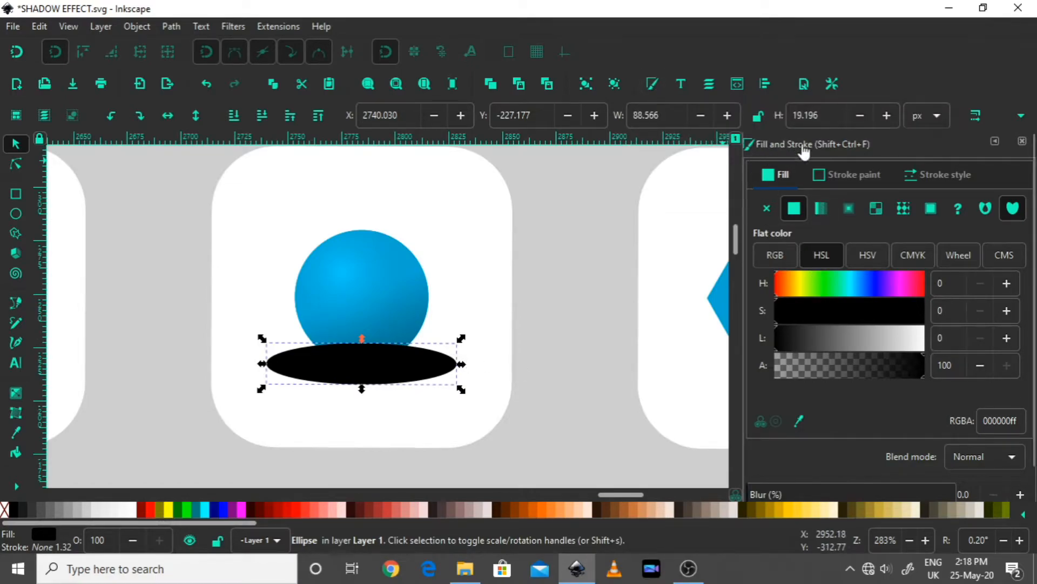
Step: Give the black ellipse a radial gradient fill and lower it behind the sphere
left_click(850, 209)
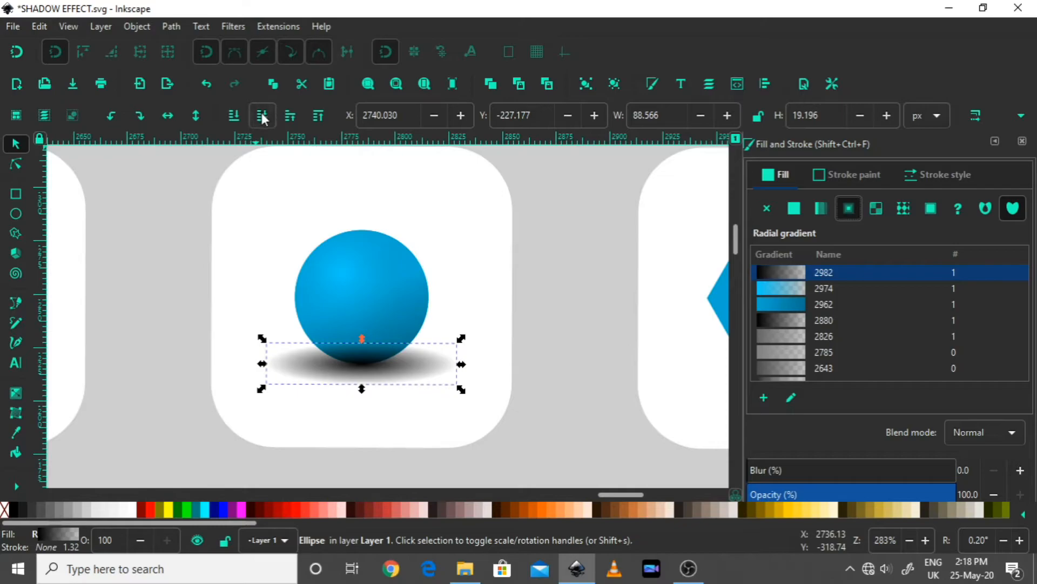
left_click(533, 335)
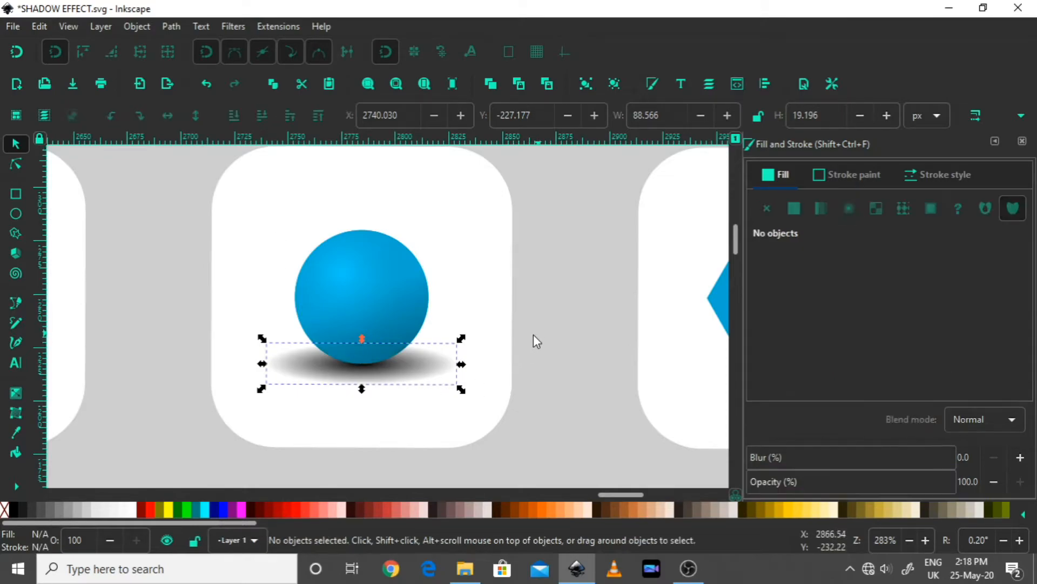
scroll(374, 361, "down", 2, "ctrl")
scroll(364, 382, "up", 3, "ctrl")
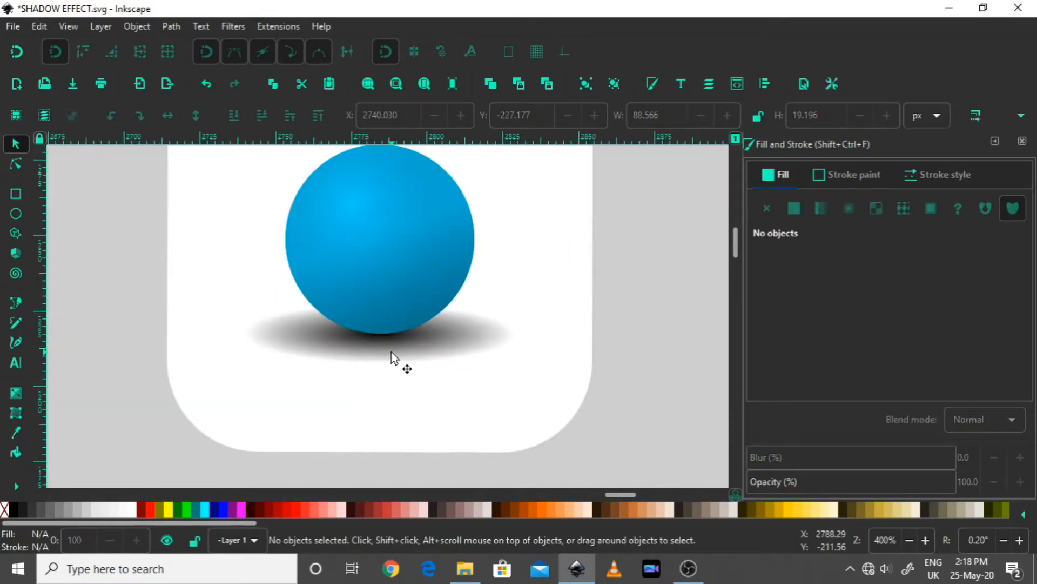
Step: Reduce the opacity of the shadow ellipse under the sphere to 58.1%
left_click(453, 361)
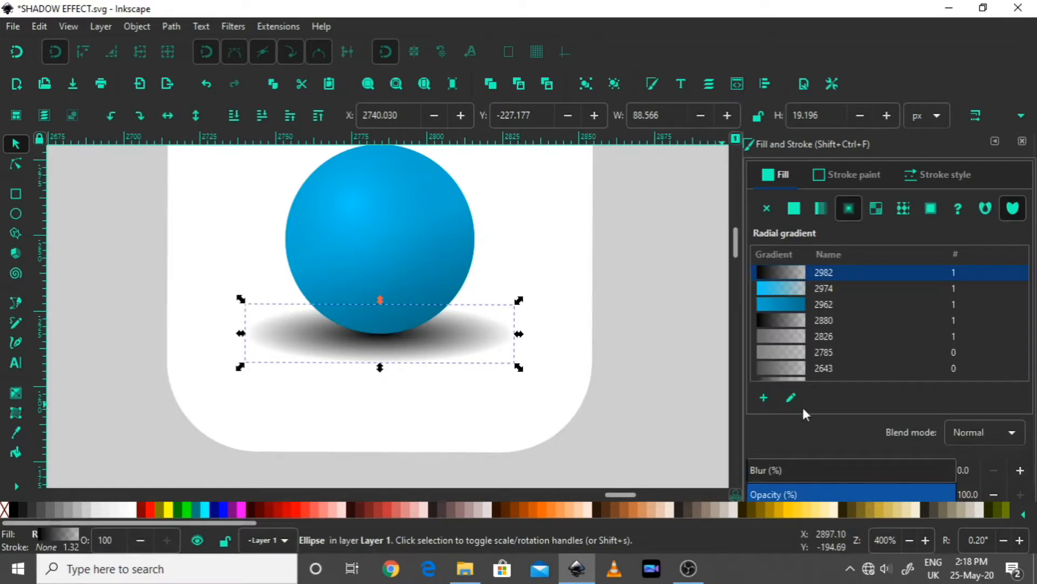
scroll(831, 416, "down", 1)
left_click_drag(872, 485, 869, 485)
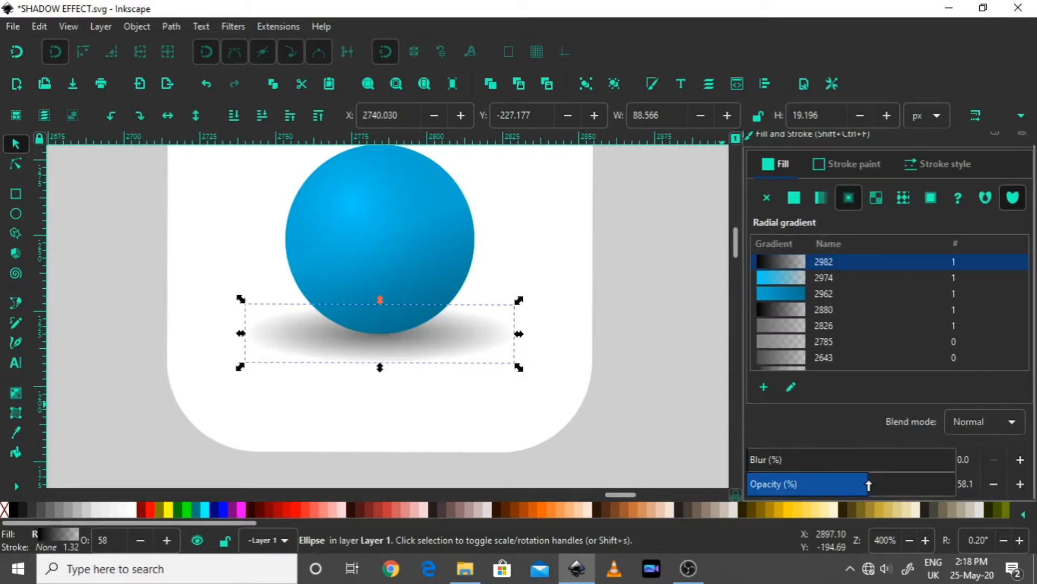
left_click(710, 373)
scroll(605, 372, "down", 2, "ctrl")
scroll(528, 366, "up", 2, "ctrl")
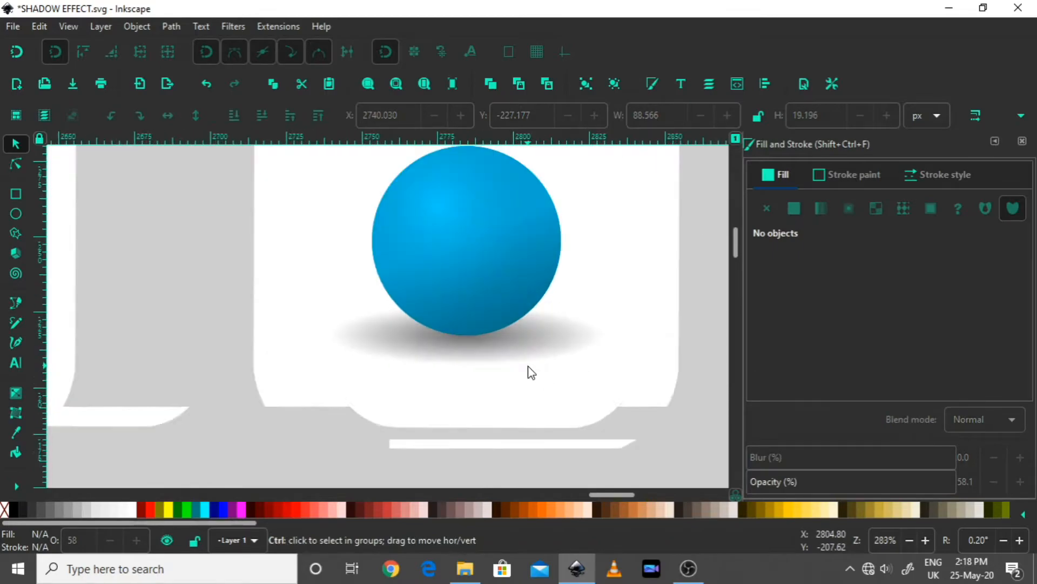
Step: Soften the shadow ellipse under the sphere with a blur of 19.5%
left_click(527, 344)
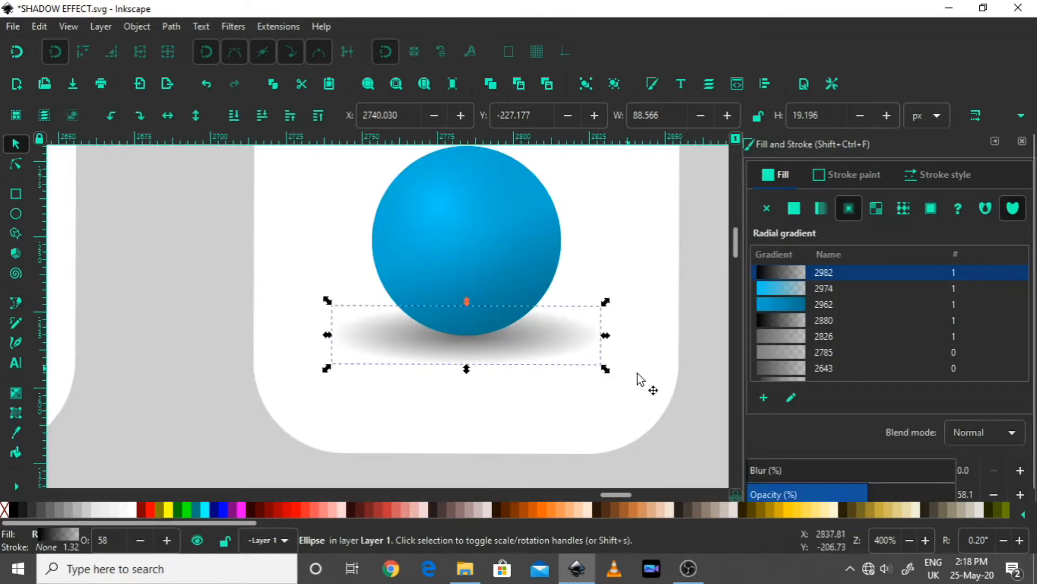
left_click(775, 471)
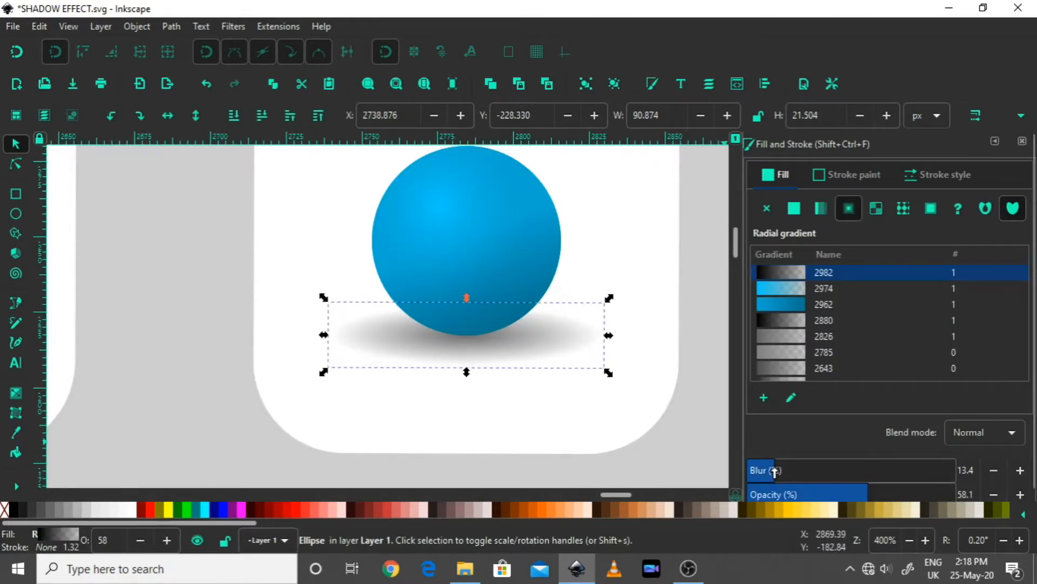
left_click(692, 440)
left_click(550, 340)
scroll(651, 401, "right", 1)
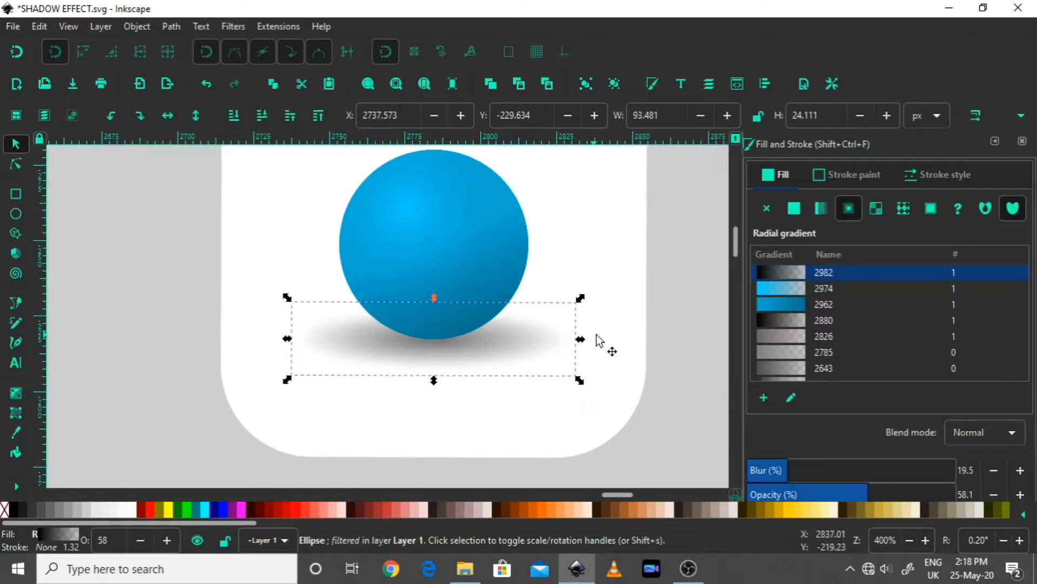
Step: Shrink the blurred shadow ellipse to about 80 by 17 px under the sphere and deselect it
left_click_drag(581, 339, 567, 339)
left_click_drag(435, 381, 436, 369)
left_click_drag(432, 304, 434, 315)
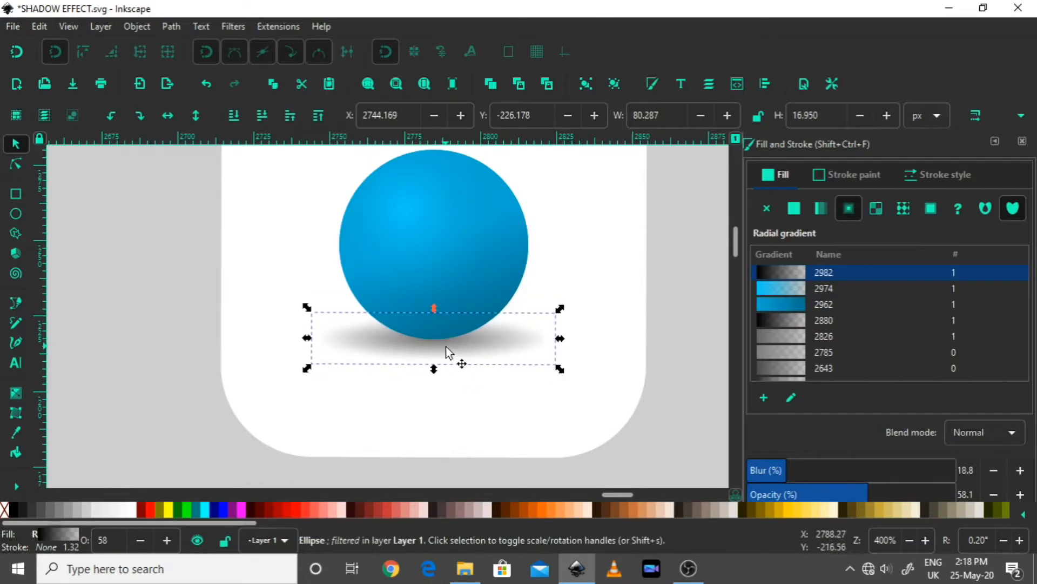
left_click(658, 403)
Step: Duplicate the blue hexagon in the icon beside the sphere and fill the copy black
scroll(649, 399, "down", 3)
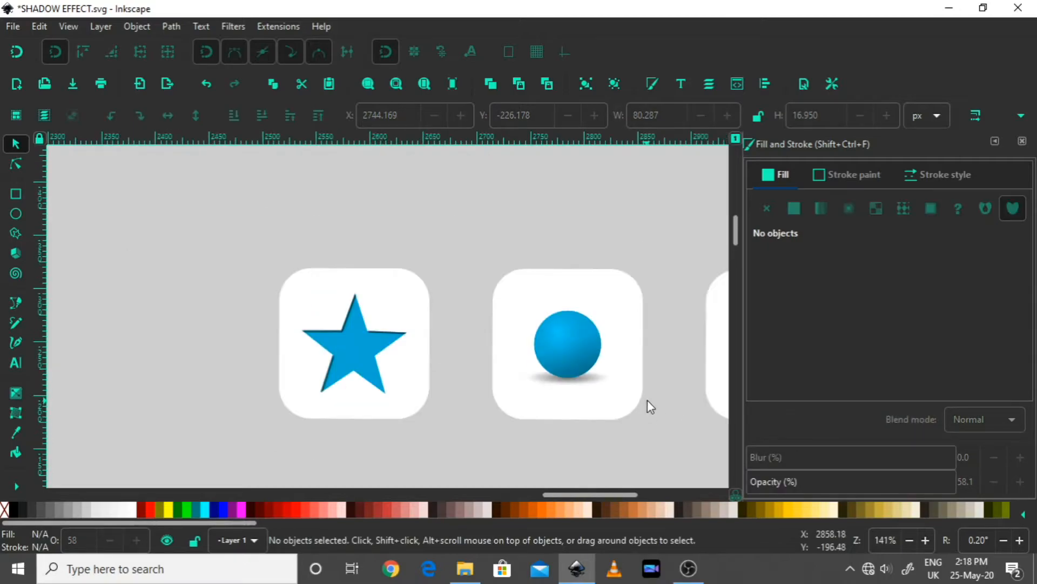
scroll(647, 400, "right", 3)
scroll(540, 406, "right", 5)
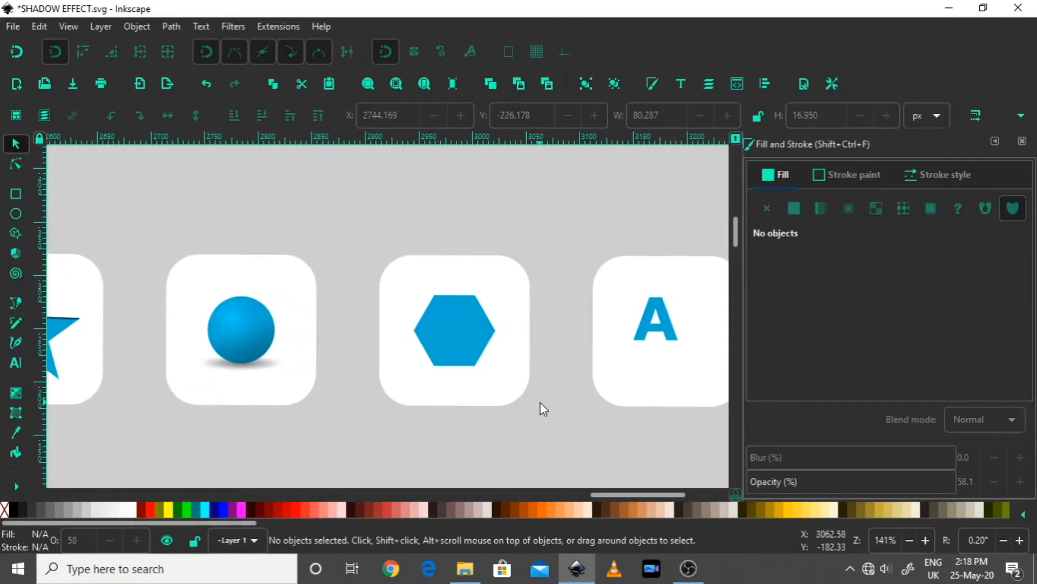
scroll(503, 386, "down", 1)
scroll(508, 357, "up", 2)
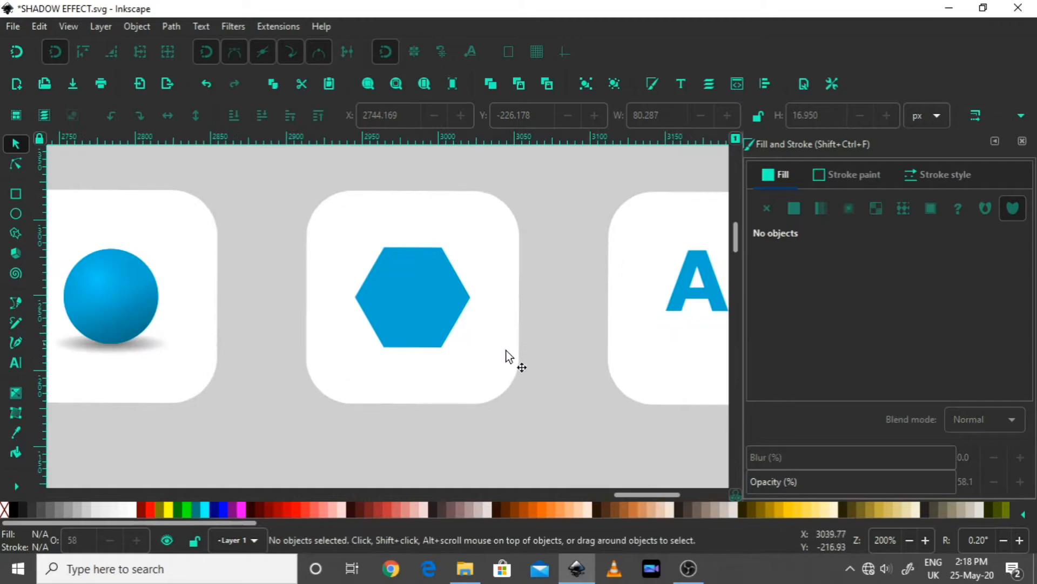
left_click(459, 354)
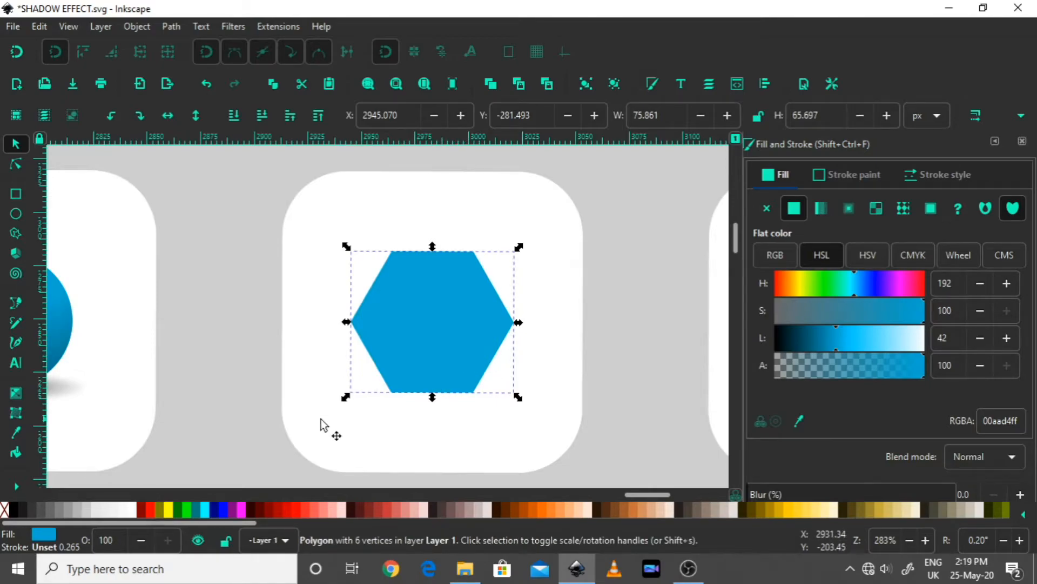
left_click(16, 510)
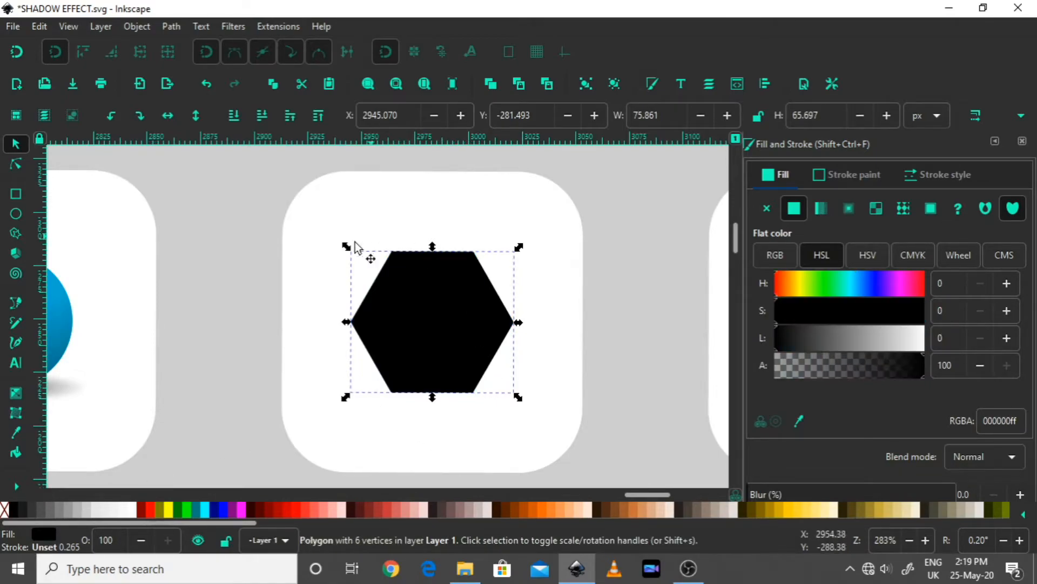
left_click_drag(410, 319, 447, 326)
key("ctrl+z")
key("ctrl+z")
Step: Offset the black hexagon 4 px right and 2 px down, and lower it behind the blue hexagon
key("Right")
key("Right")
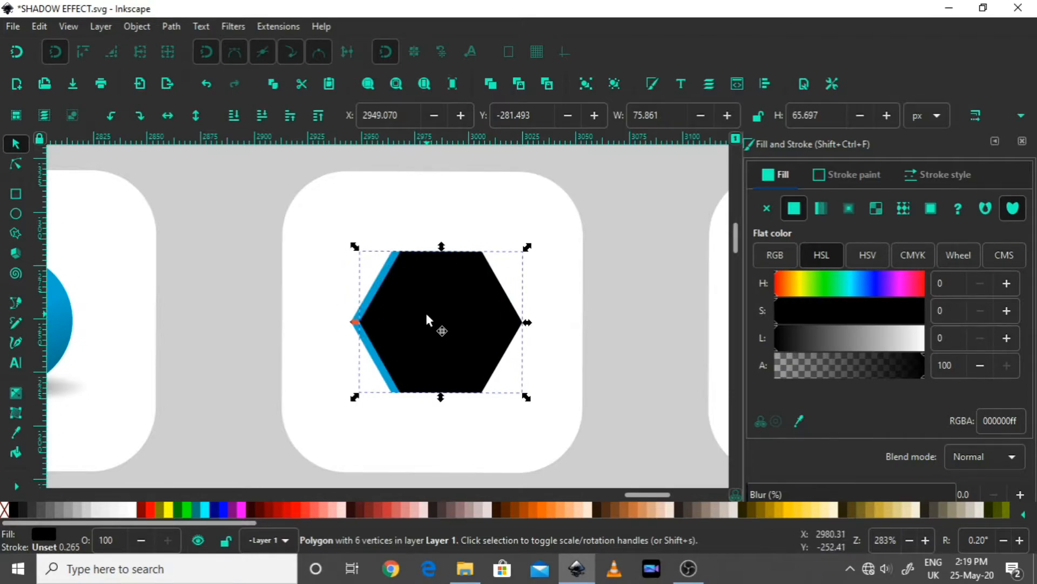
key("Down")
key("Down")
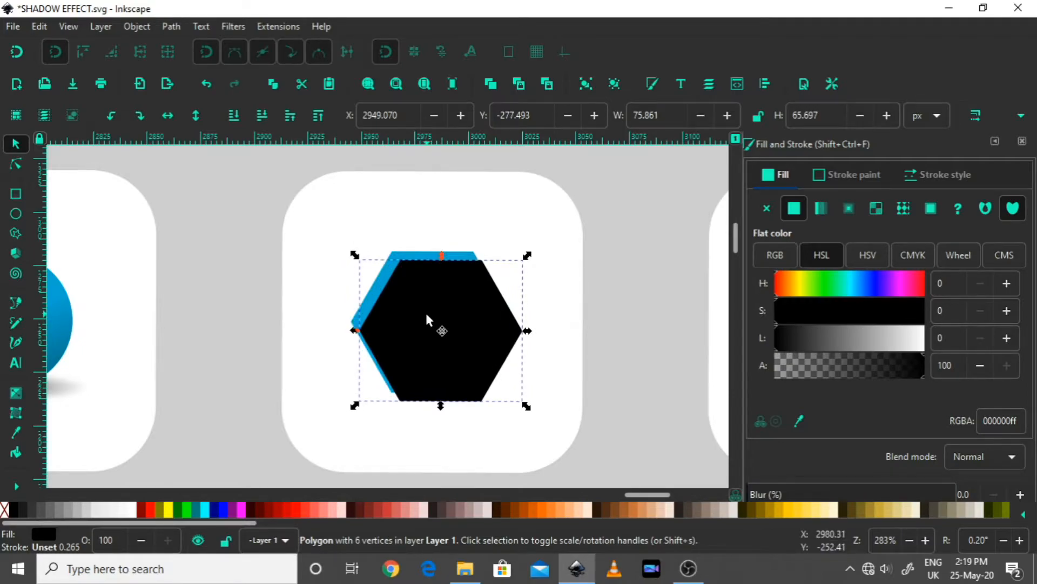
key("Up")
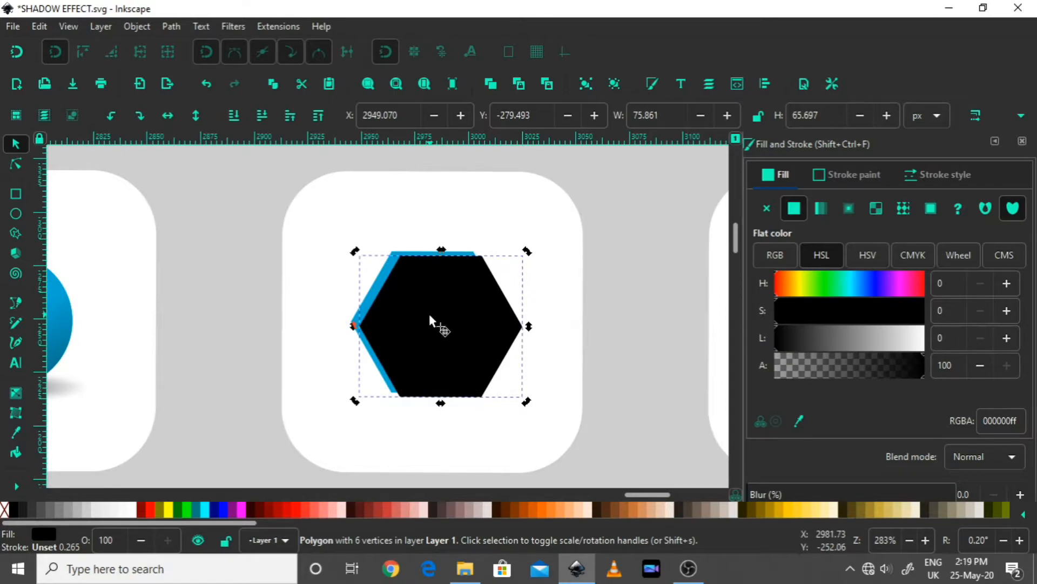
left_click(262, 116)
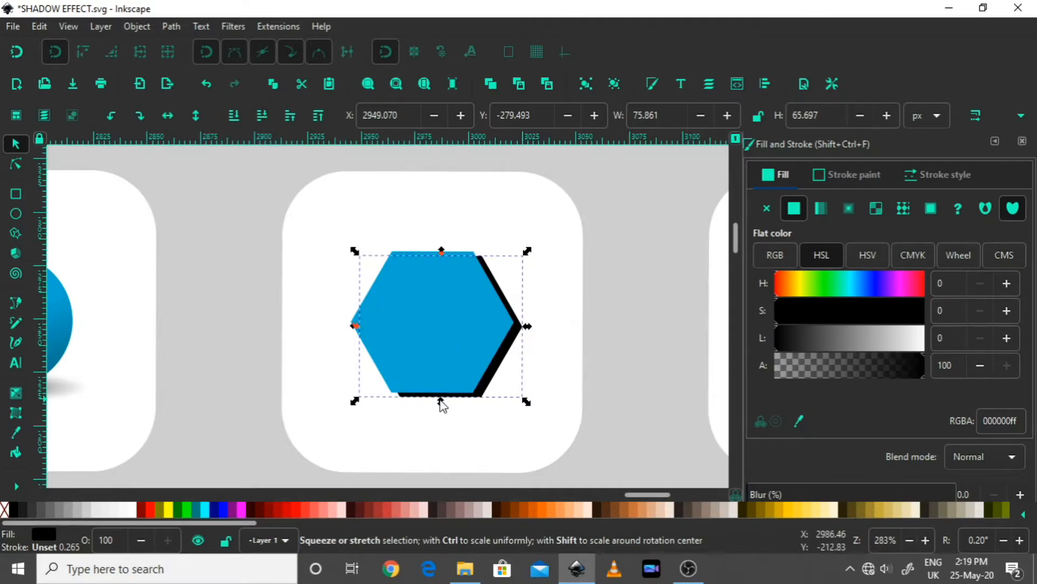
Step: Set the black hexagon's opacity to 53.1% and blur to 14.1%, then deselect it
scroll(888, 403, "down", 2)
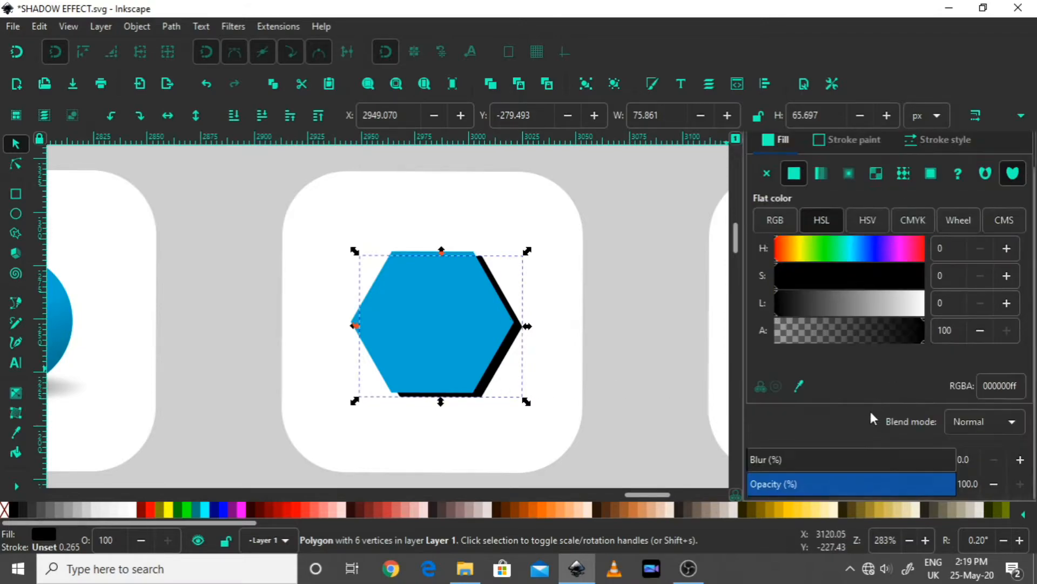
left_click(858, 483)
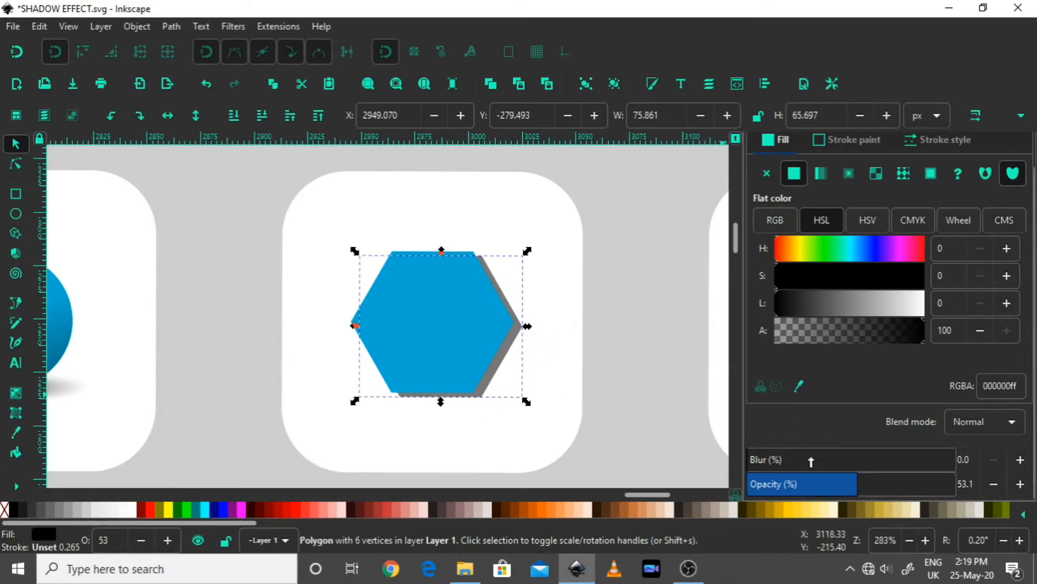
left_click(776, 460)
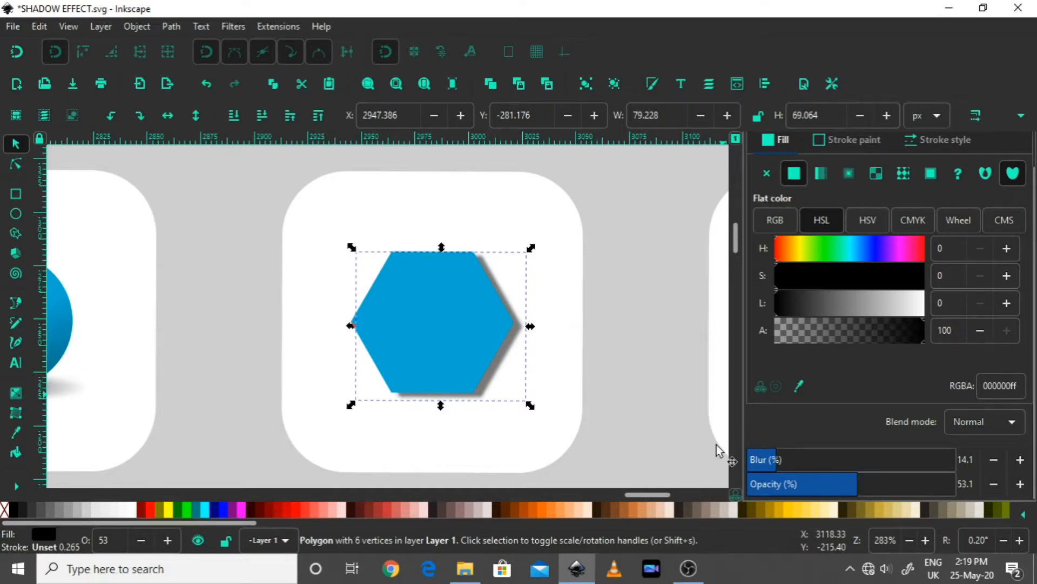
left_click(652, 377)
scroll(595, 365, "down", 1)
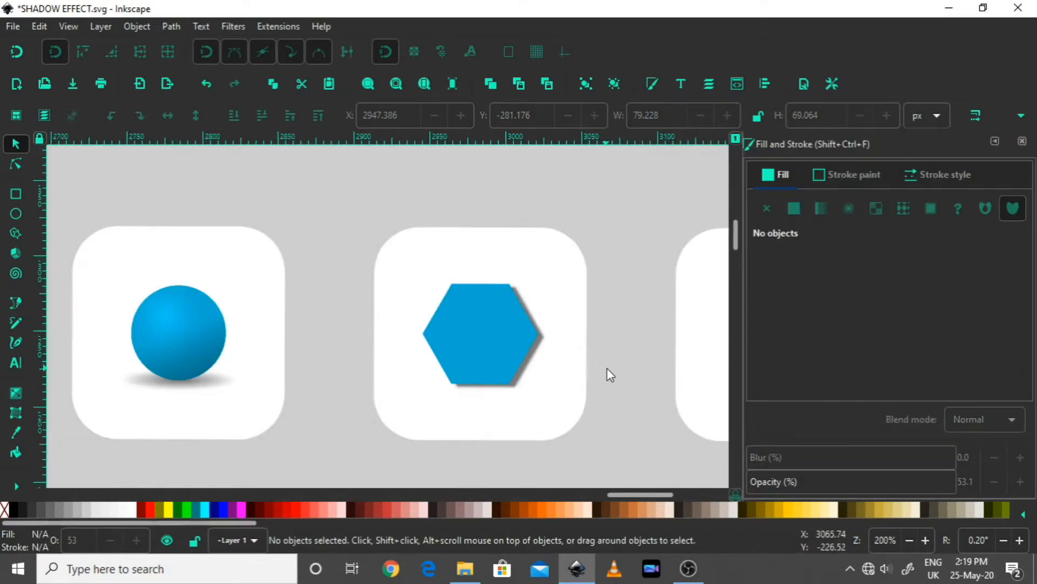
Step: Shift the hexagon's shadow 4 px further right and 4 px further down
scroll(594, 365, "right", 1)
scroll(579, 361, "up", 1)
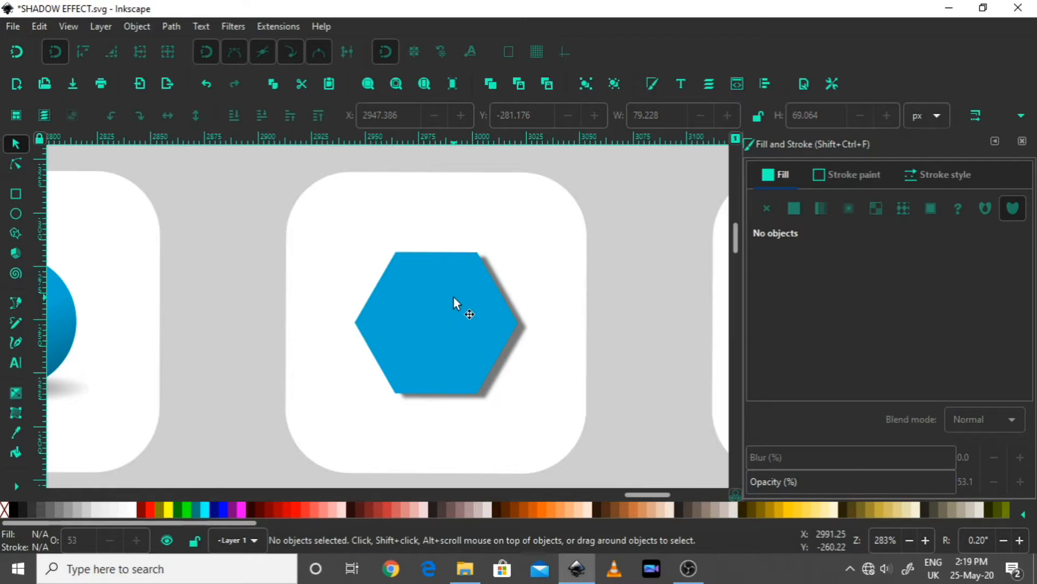
left_click(511, 361)
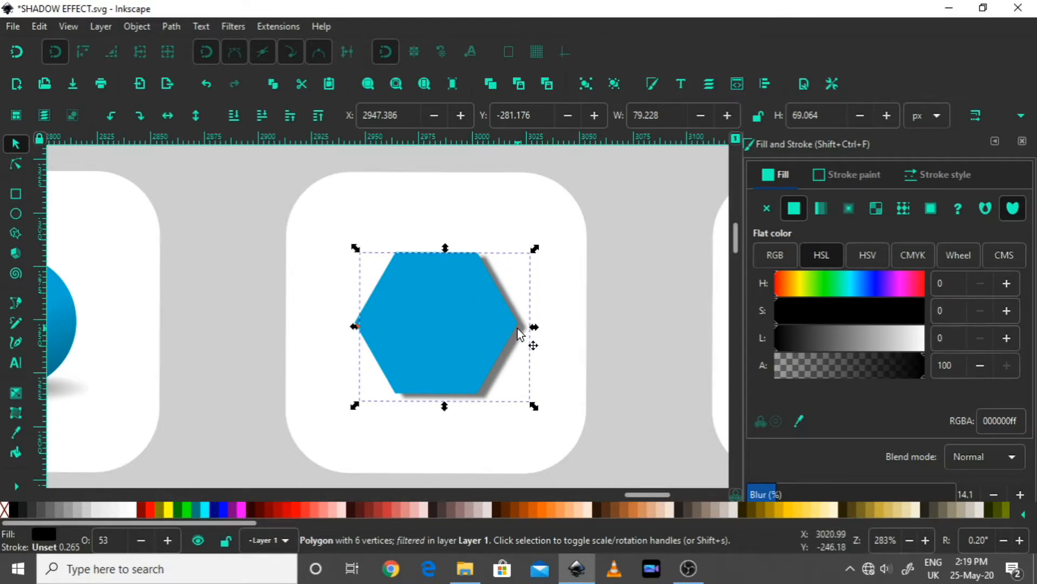
scroll(784, 424, "down", 1)
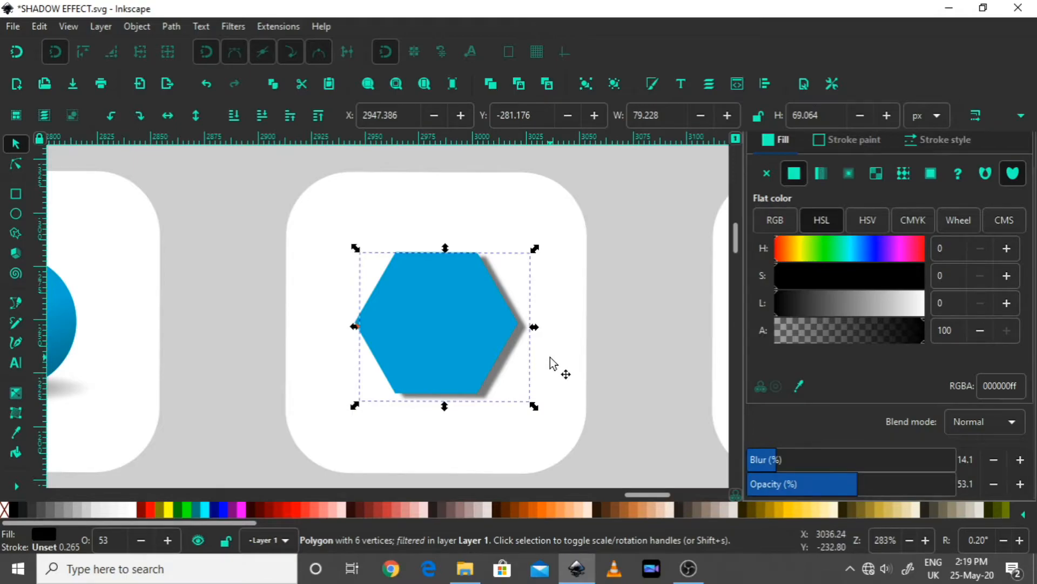
key("Right")
key("Right")
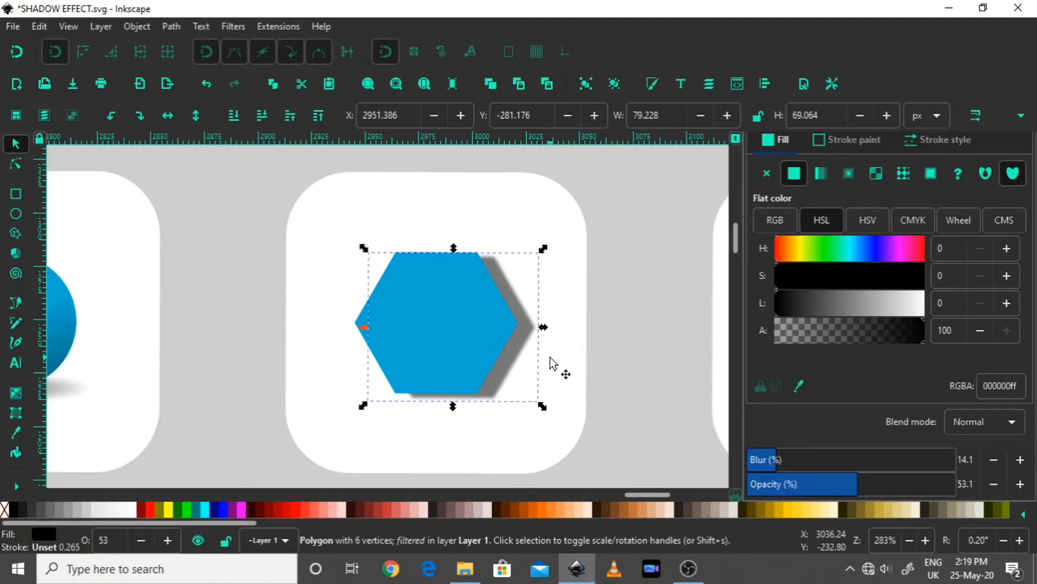
key("Down")
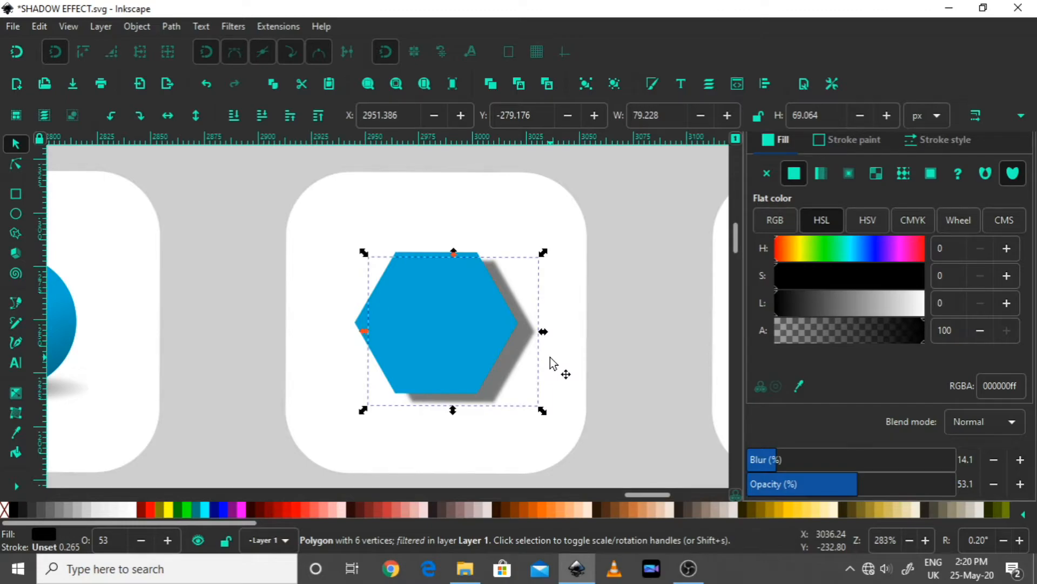
key("Down")
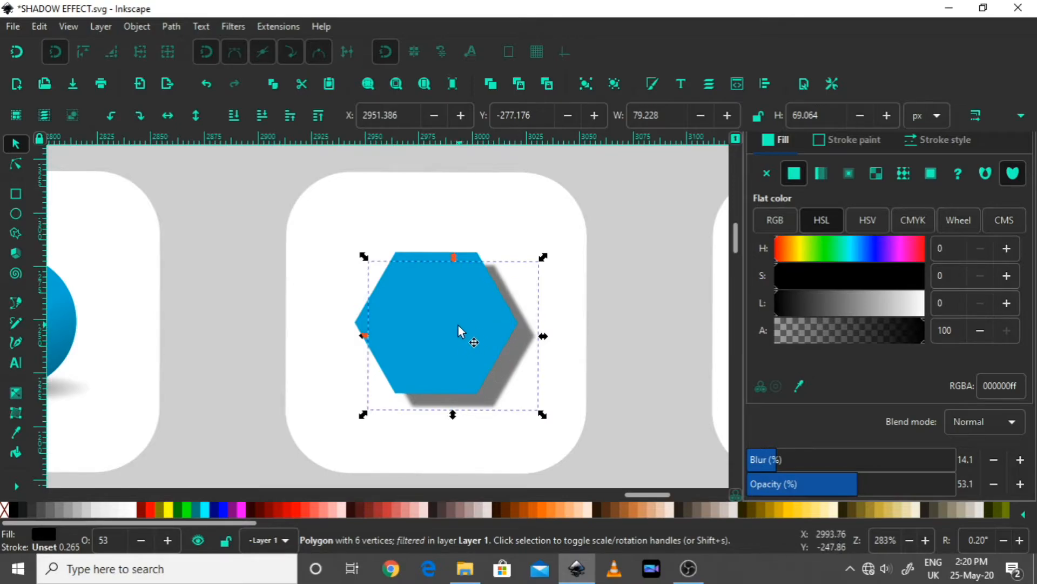
Step: Set the hexagon shadow's opacity to 32.1% and blur to 26.4%, then deselect it
left_click(813, 485)
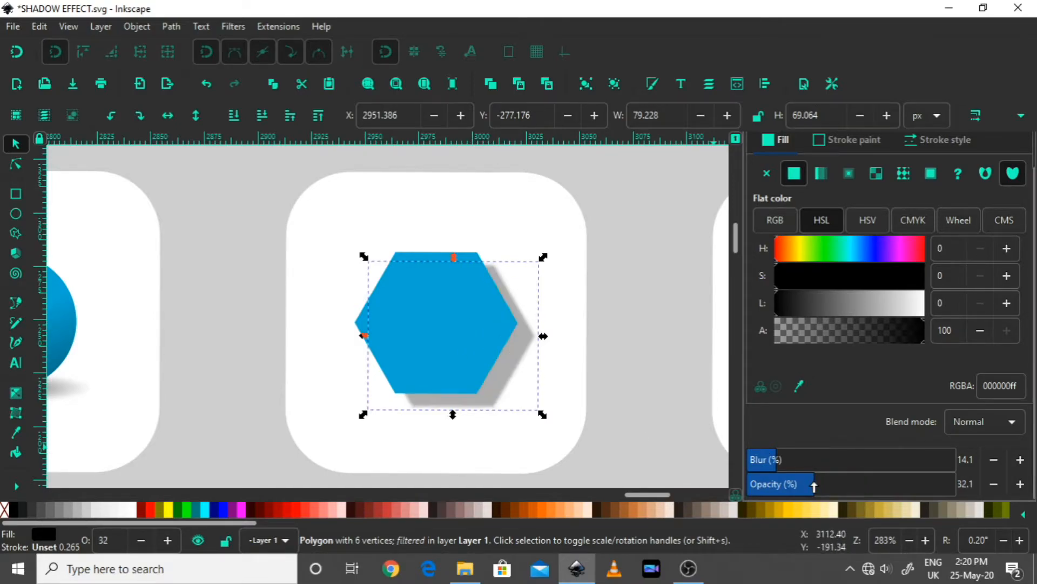
left_click(792, 460)
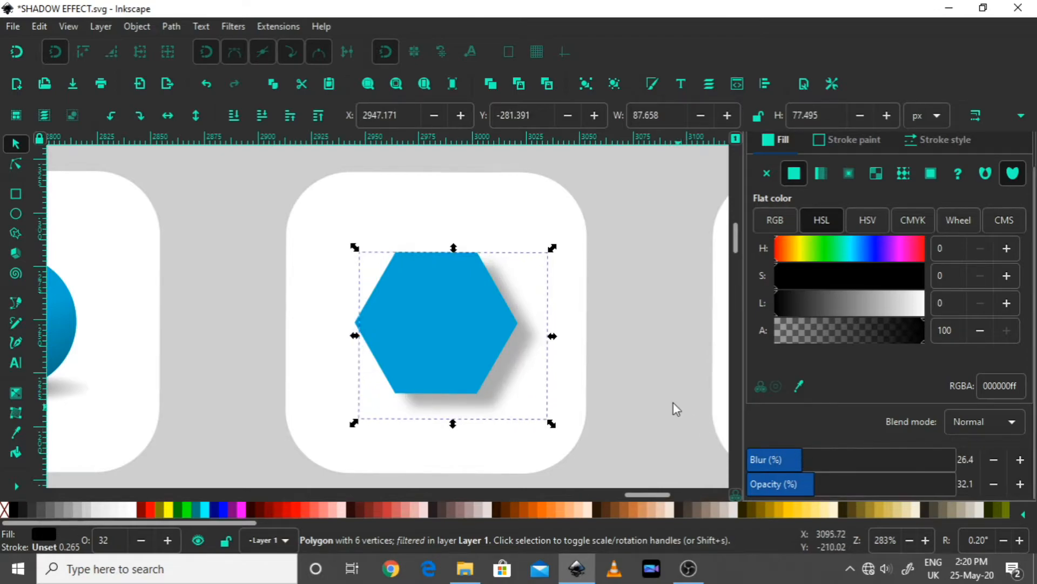
left_click(640, 423)
scroll(649, 401, "down", 3, "ctrl")
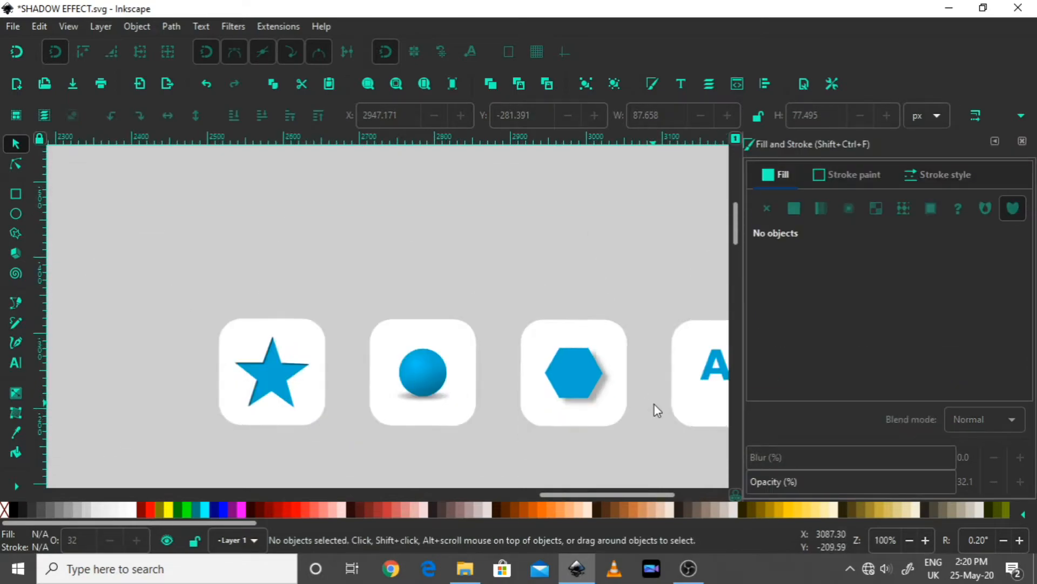
scroll(512, 366, "up", 3, "ctrl")
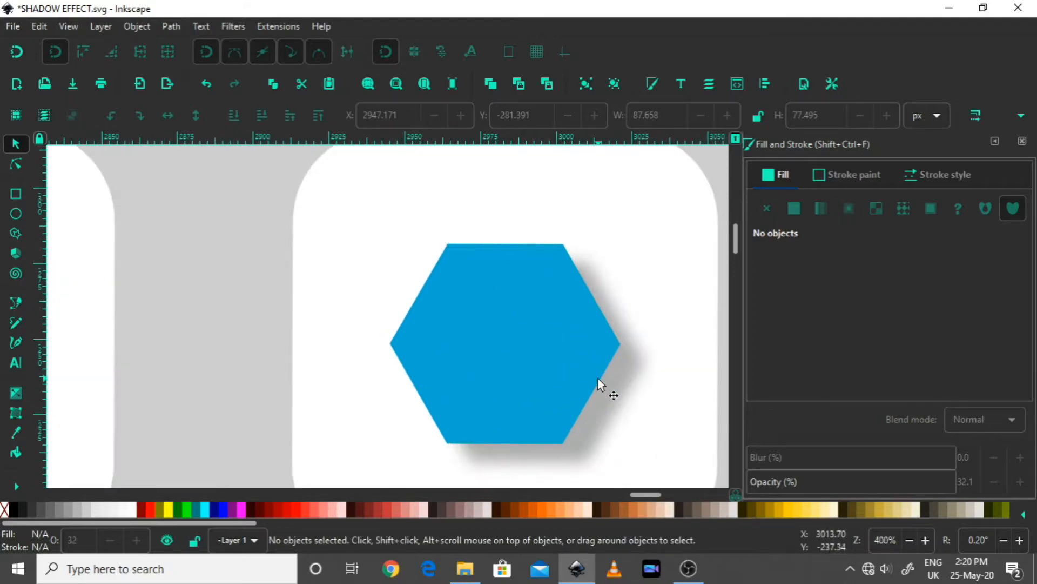
Step: Undo the latest blur, opacity and position changes to the hexagon's shadow
key("ctrl+z")
key("ctrl+z")
key("ctrl+z")
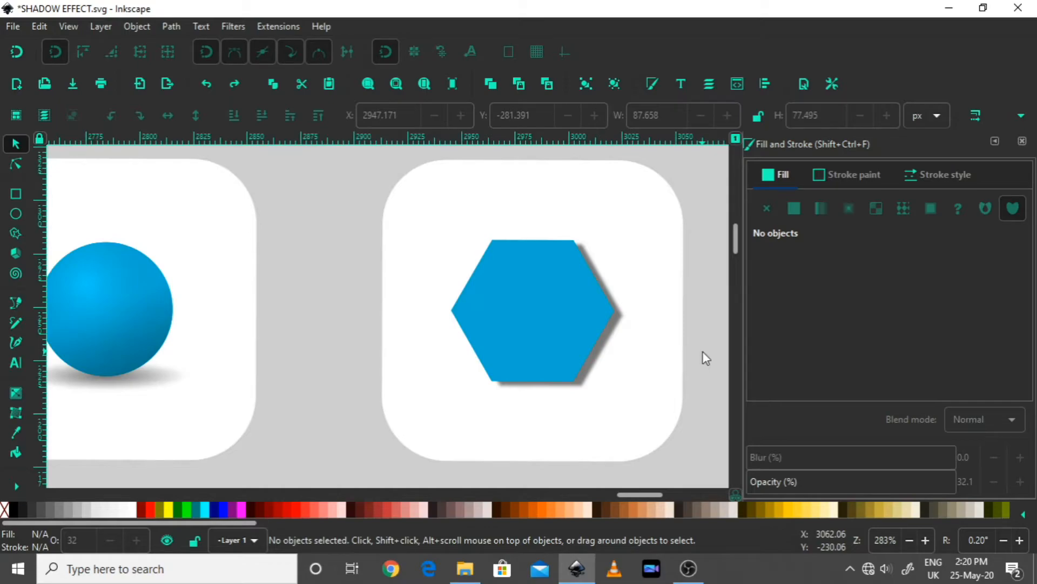
Step: Duplicate the blue letter A and place the copy, flipped vertically, directly below the original with their feet meeting
scroll(702, 357, "down", 2, "ctrl")
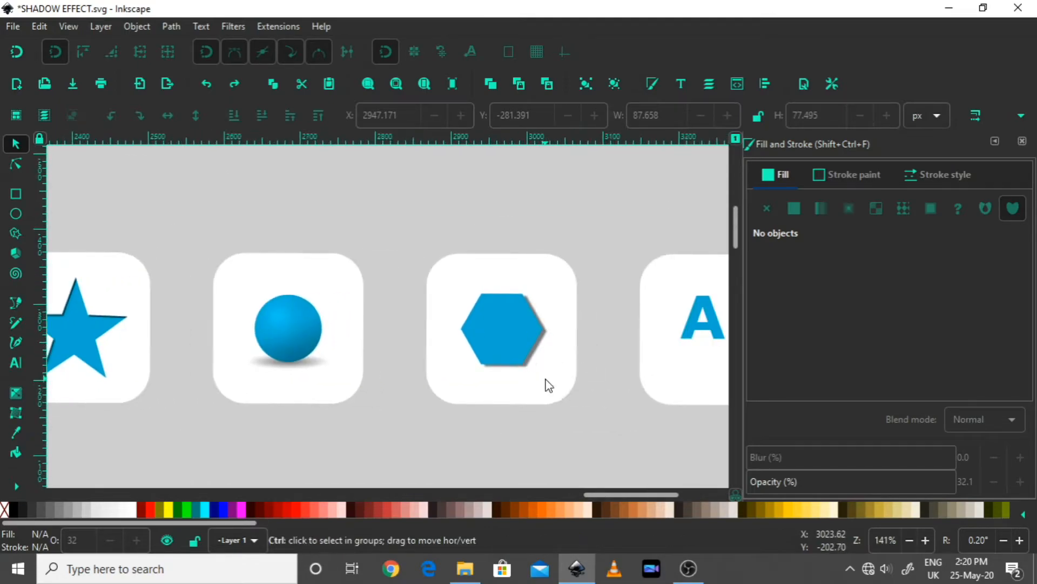
scroll(572, 413, "down", 1, "ctrl")
scroll(493, 354, "right", 3)
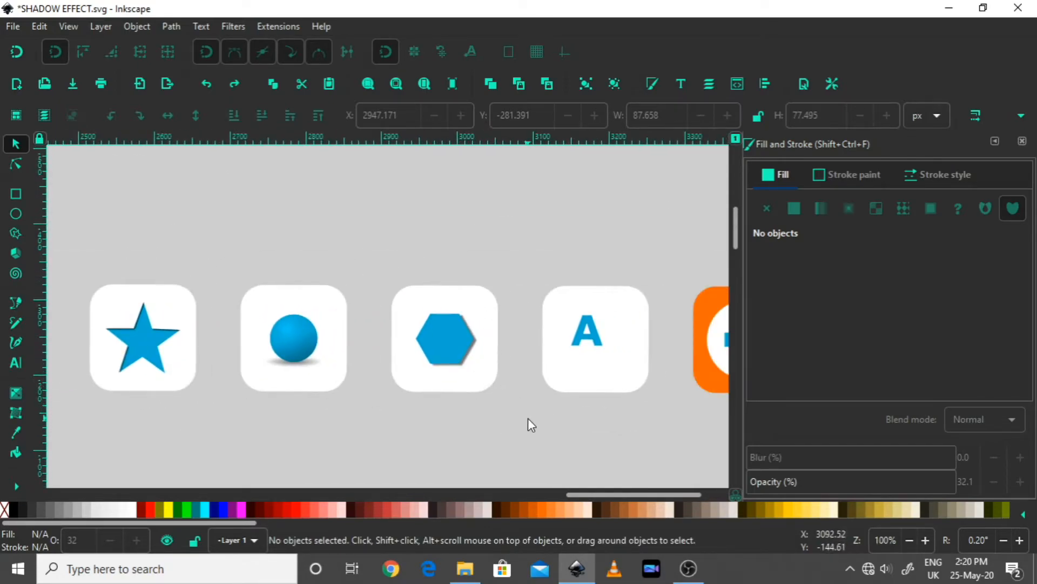
scroll(587, 426, "right", 3)
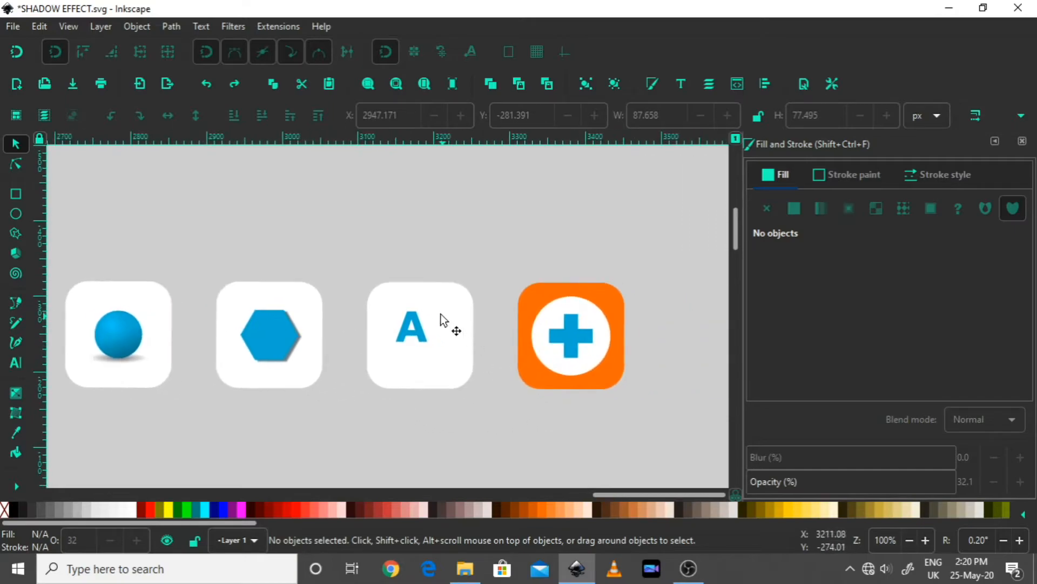
scroll(427, 345, "up", 3, "ctrl")
scroll(443, 351, "down", 1, "ctrl")
scroll(432, 348, "up", 1, "ctrl")
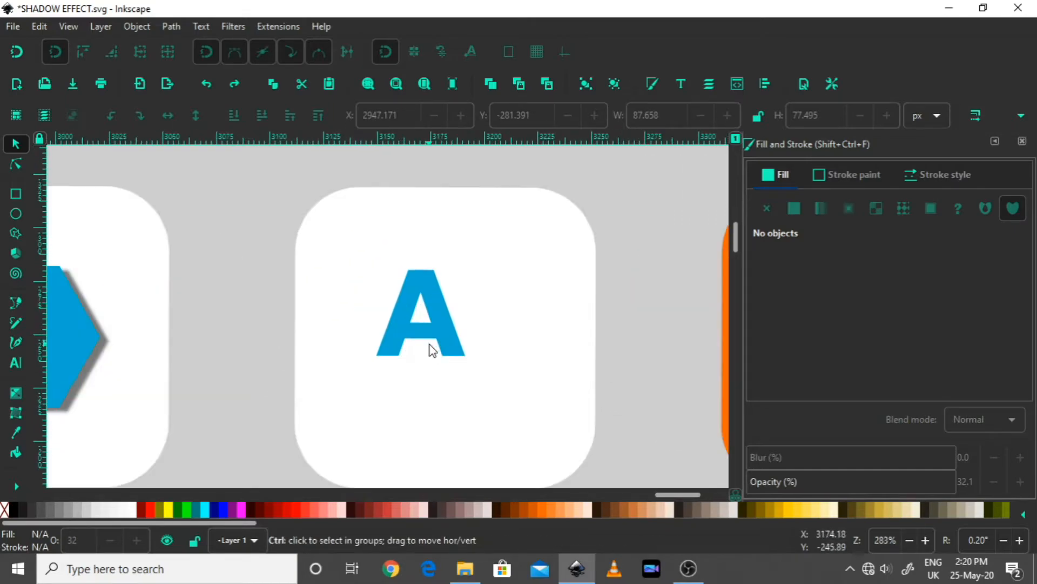
scroll(450, 338, "down", 1, "ctrl")
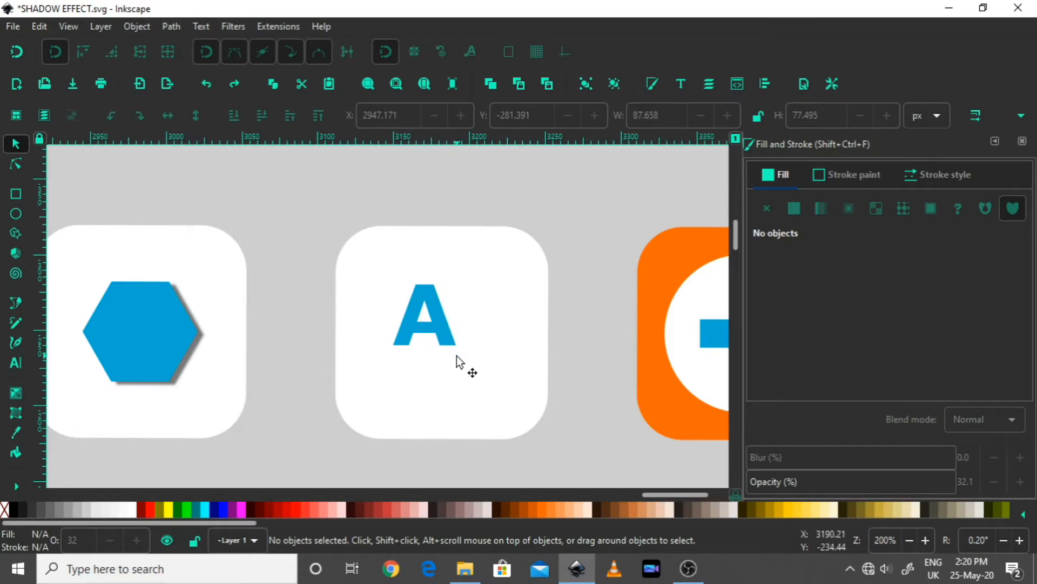
left_click(439, 332)
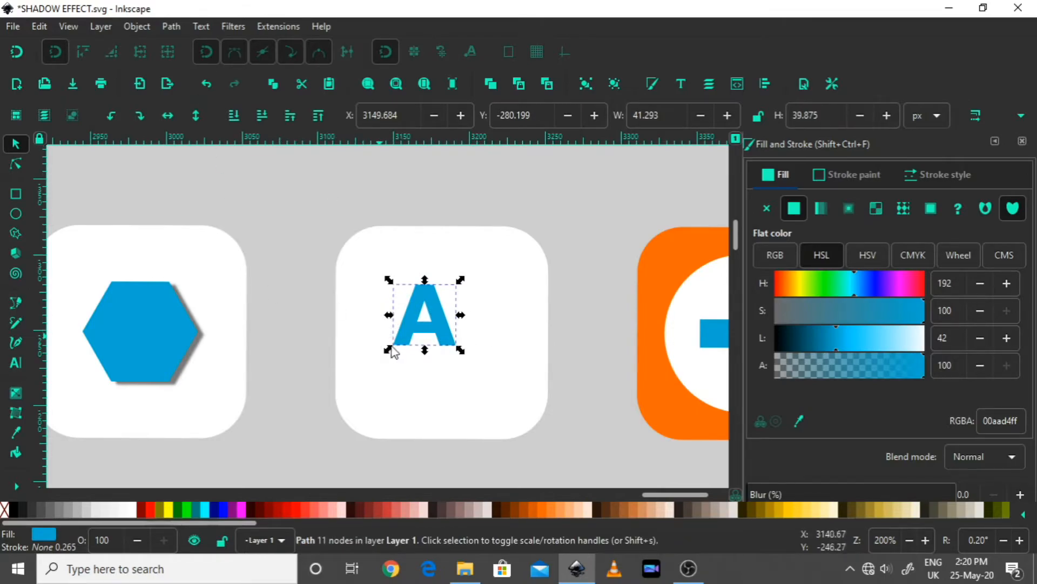
left_click(196, 116)
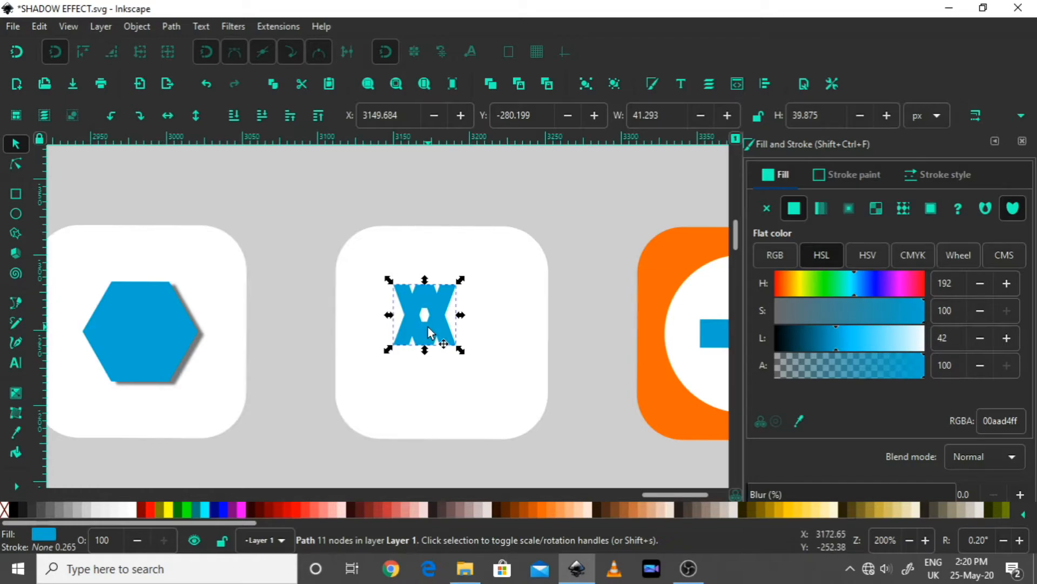
left_click_drag(431, 332, 425, 399)
scroll(425, 400, "up", 2)
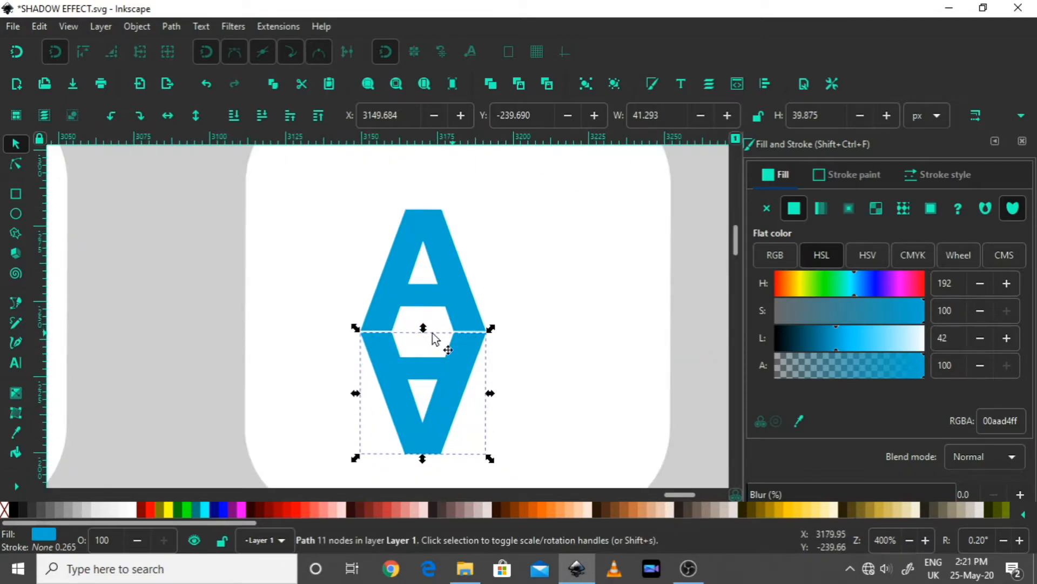
Step: Stretch the flipped A downward to a height of about 52 px, keeping its width
scroll(438, 348, "down", 2)
scroll(440, 369, "up", 1)
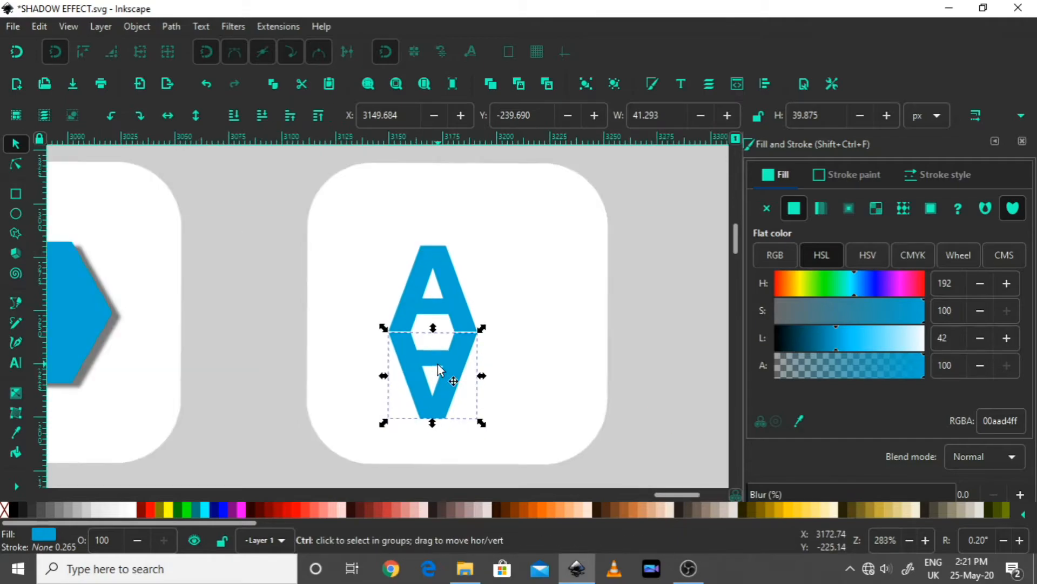
left_click(449, 375)
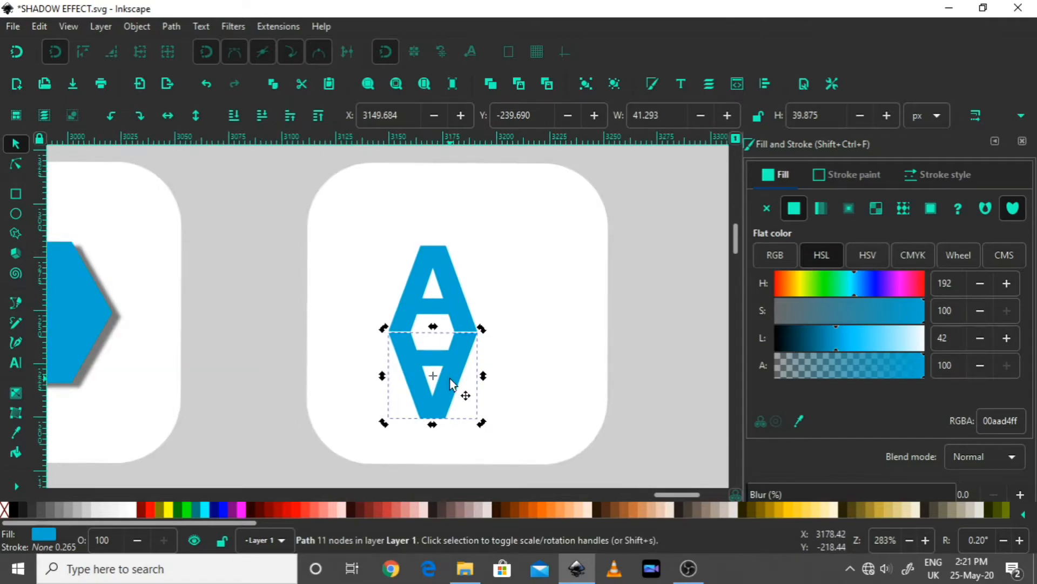
left_click(451, 378)
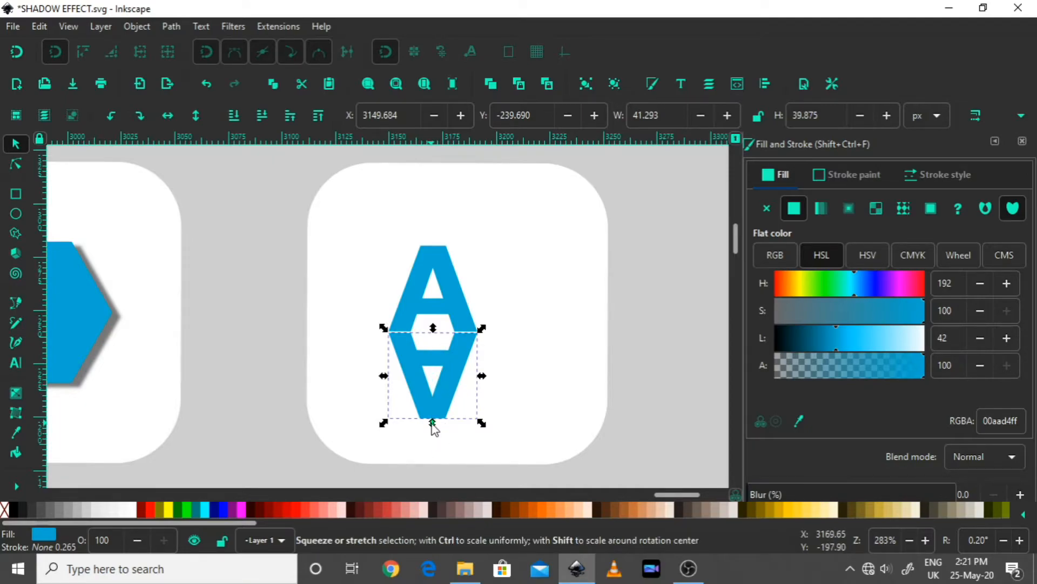
left_click_drag(433, 424, 433, 454)
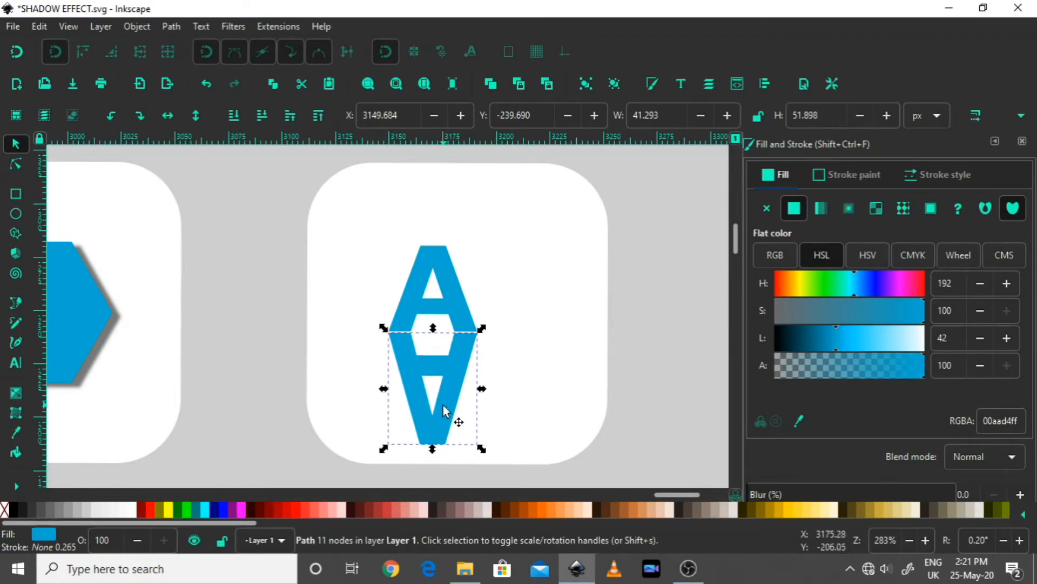
Step: Skew the flipped A's lower end to the right until it is about 67 px wide, and move it back under the original's feet
left_click(443, 405)
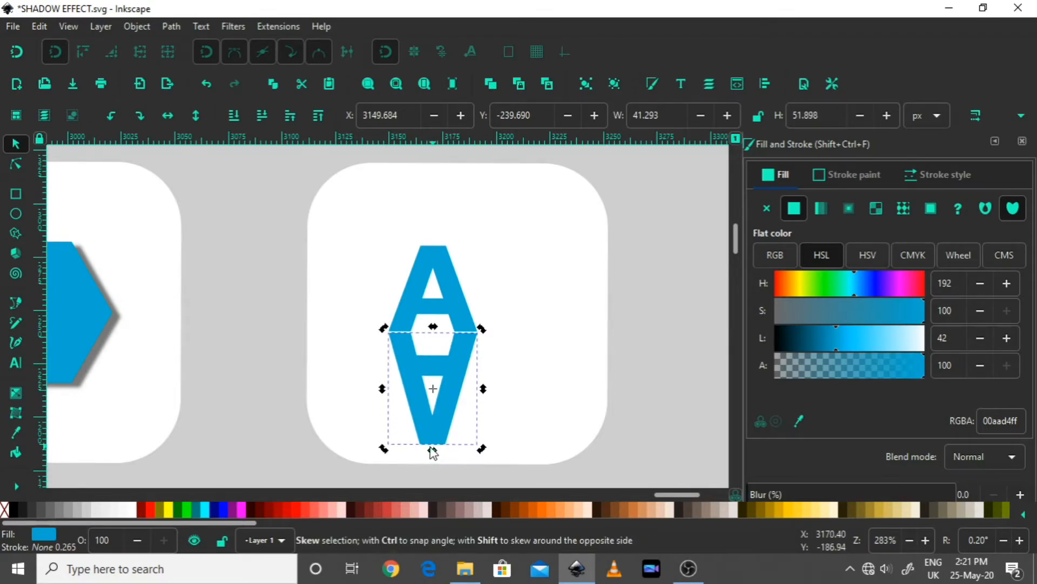
left_click_drag(431, 452, 476, 453)
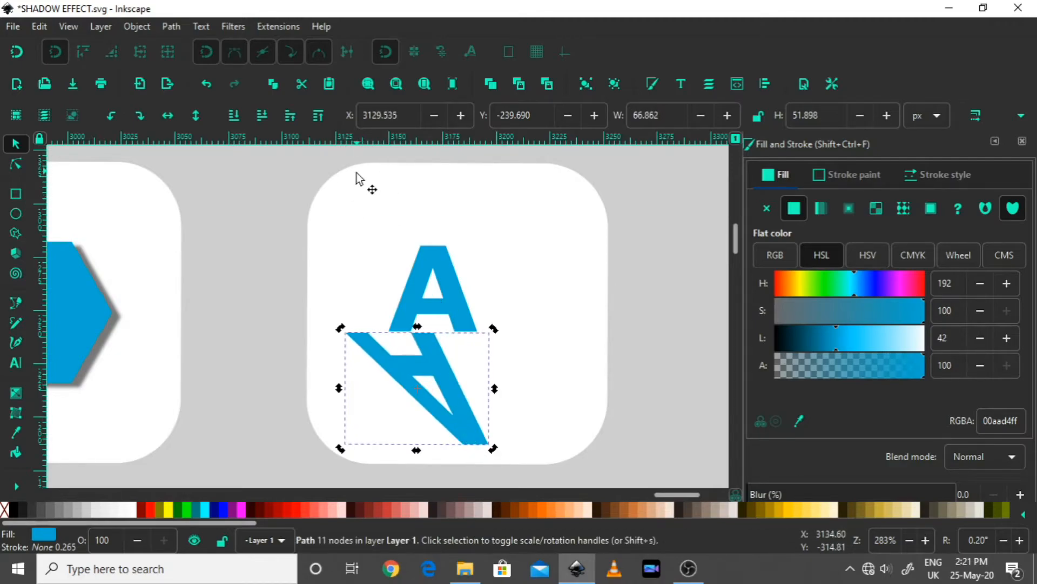
left_click_drag(423, 361, 469, 365)
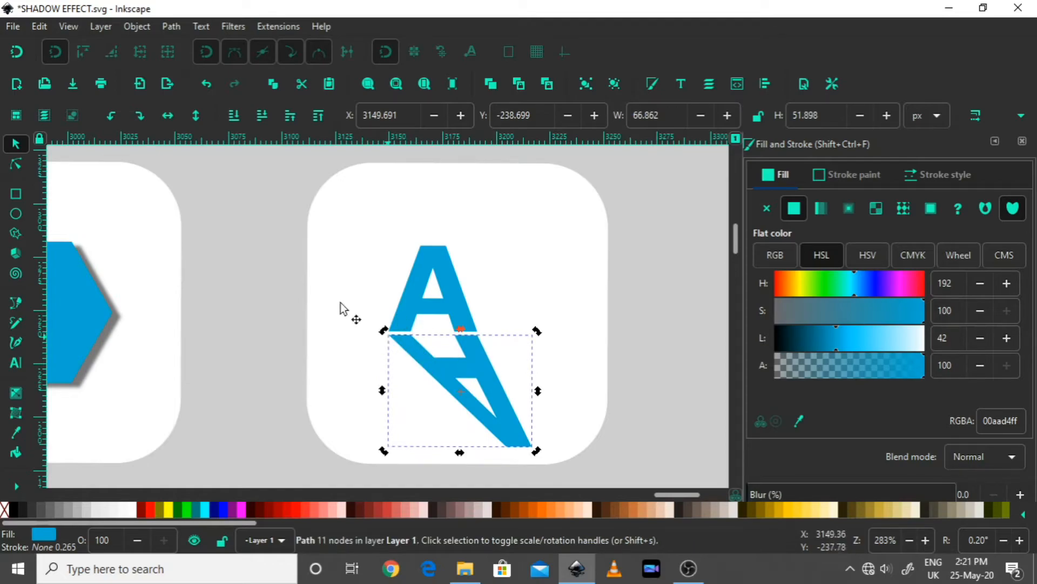
Step: Enable snapping and snap the skewed A's upper corner nodes onto the feet of the original A
left_click(19, 54)
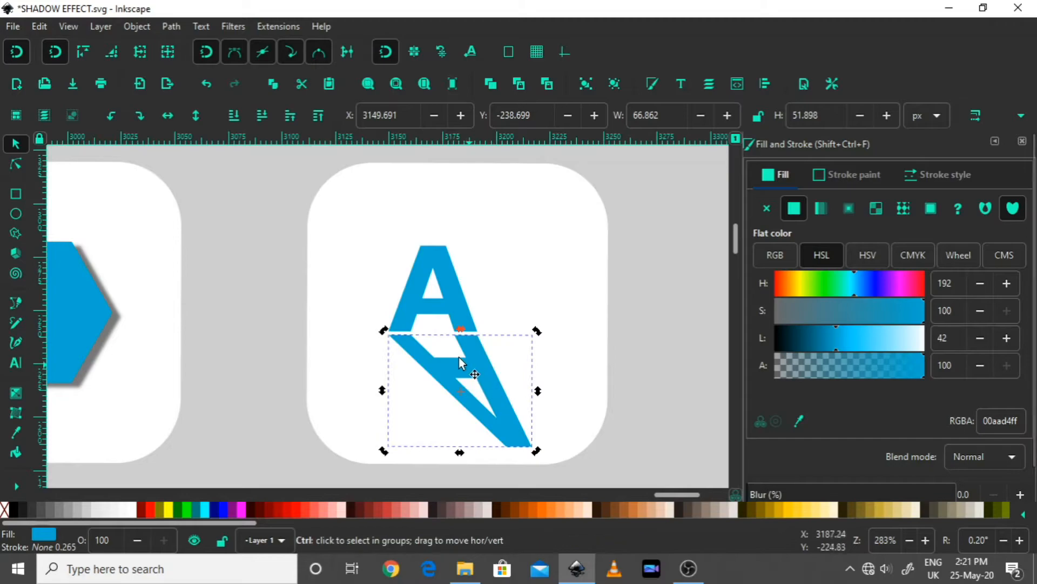
scroll(471, 379, "up", 2, "ctrl")
left_click_drag(469, 361, 486, 349)
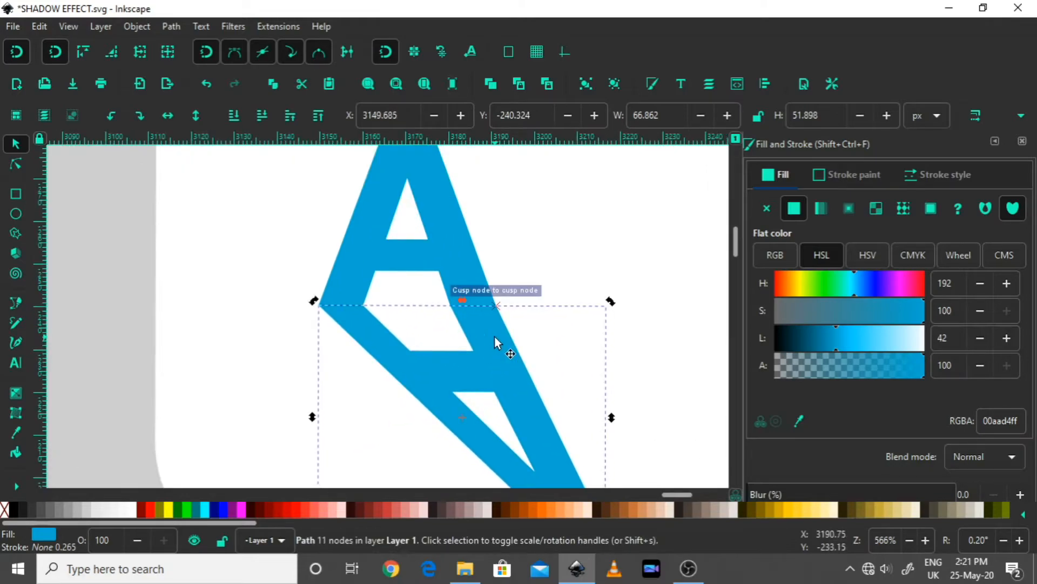
Step: Check the seam between both letters and snap the skewed A's outer left corner node onto the original's lower-left corner
left_click(238, 319)
scroll(324, 307, "up", 6, "ctrl")
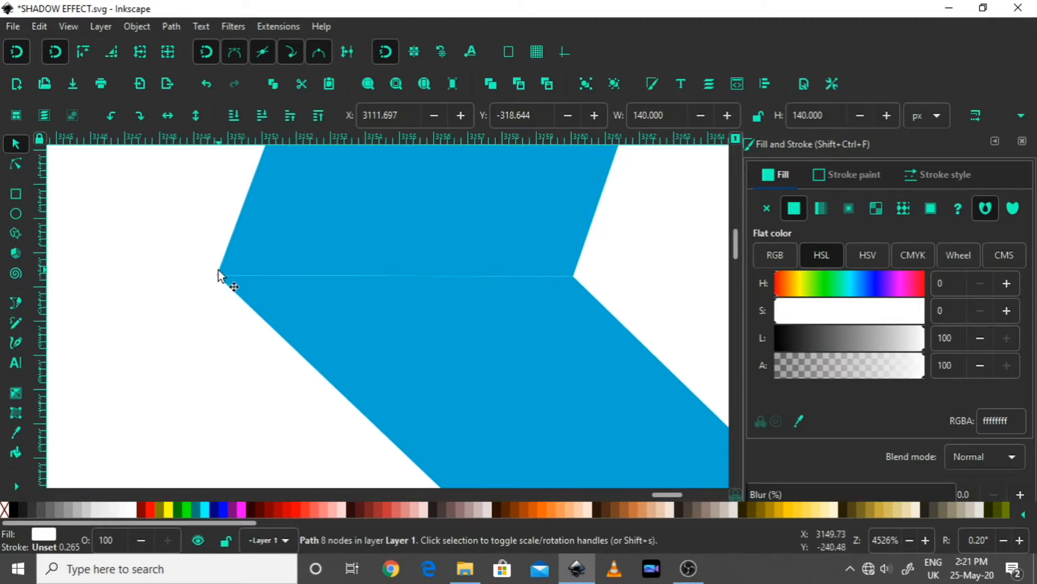
scroll(430, 283, "down", 5, "ctrl")
scroll(519, 290, "up", 3, "ctrl")
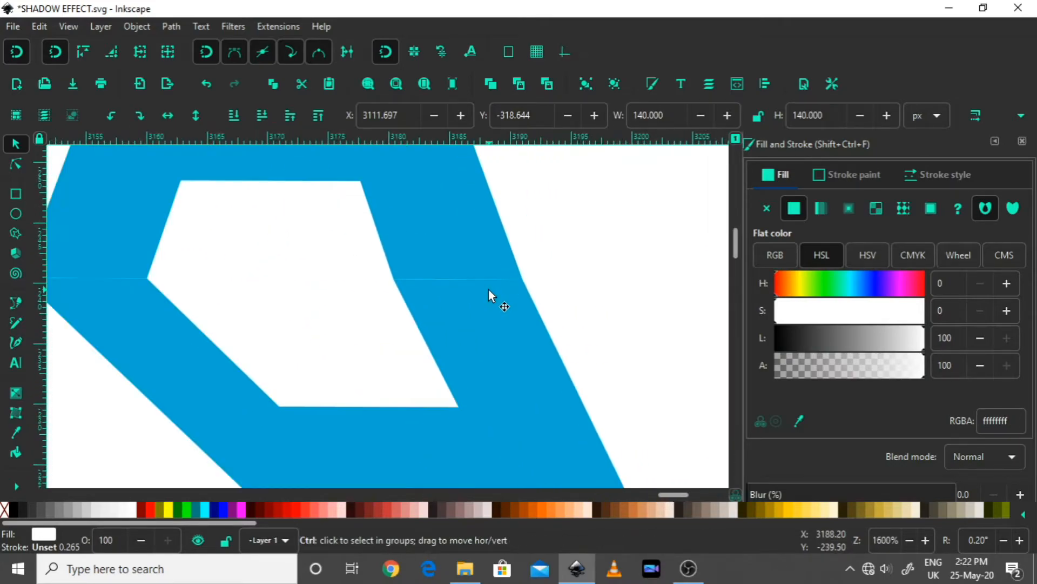
scroll(369, 293, "down", 3, "ctrl")
left_click_drag(336, 289, 426, 355)
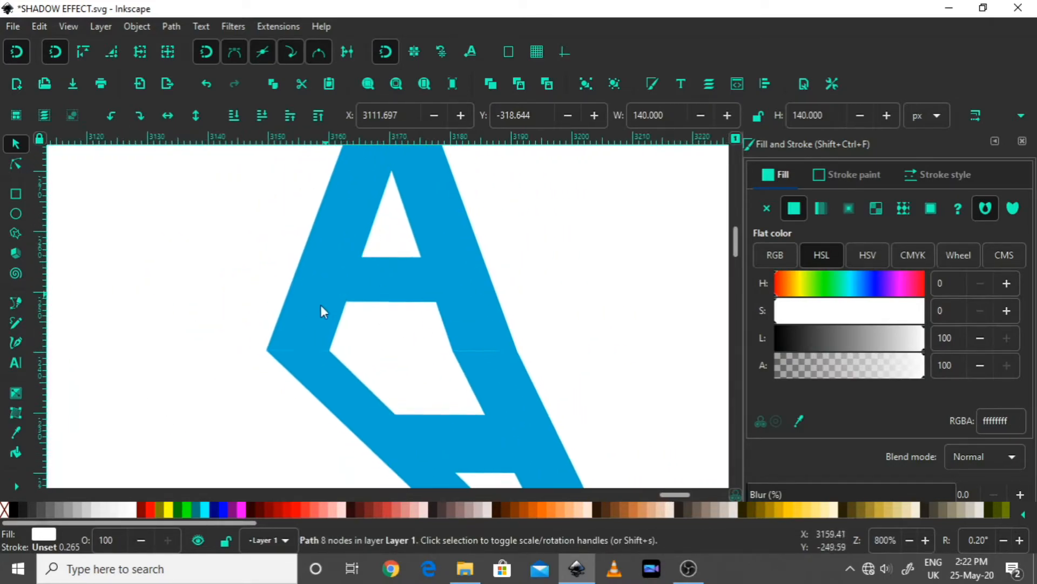
scroll(360, 332, "up", 2, "ctrl")
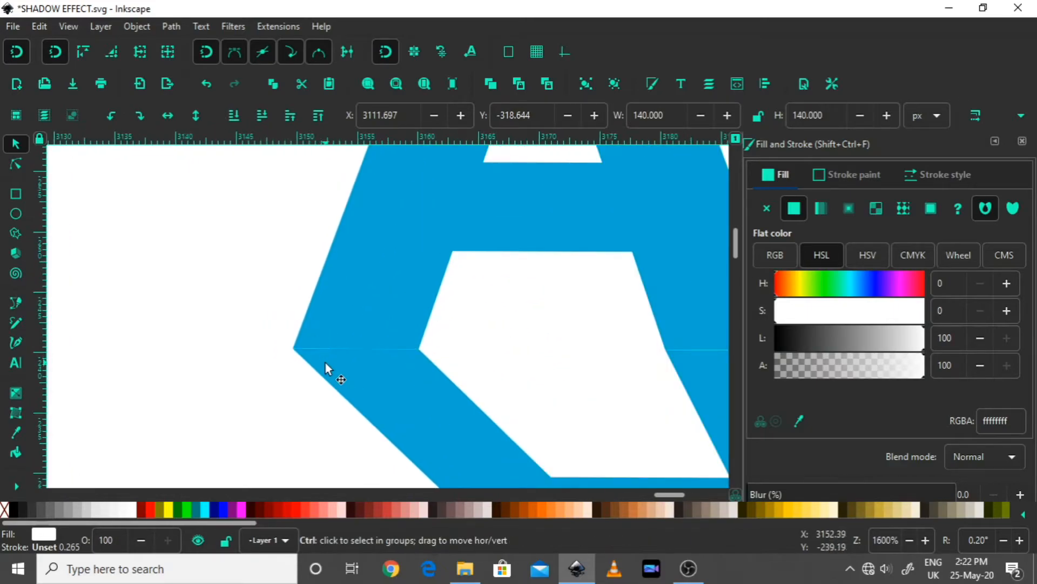
scroll(319, 348, "up", 2, "ctrl")
double_click(314, 354)
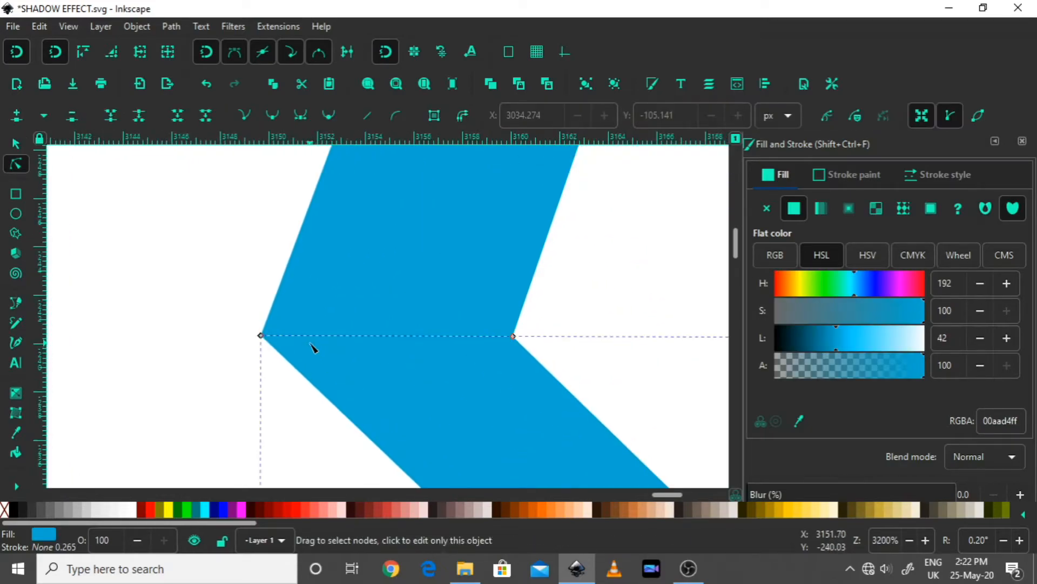
mouse_move(261, 336)
left_mouse_down()
mouse_move(286, 348)
mouse_move(261, 337)
left_mouse_up()
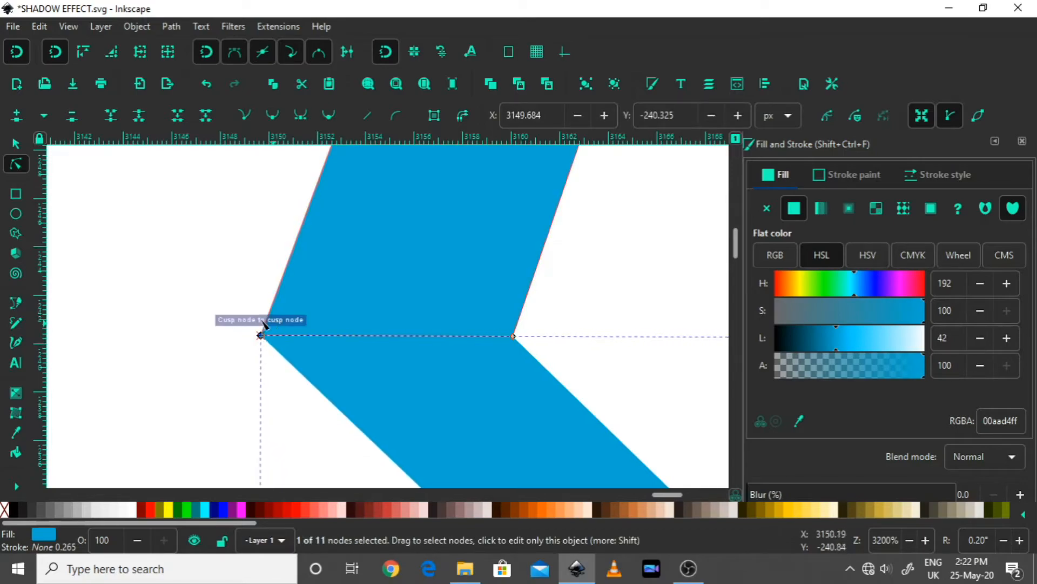
scroll(265, 338, "down", 4, "ctrl")
scroll(301, 342, "down", 2, "ctrl")
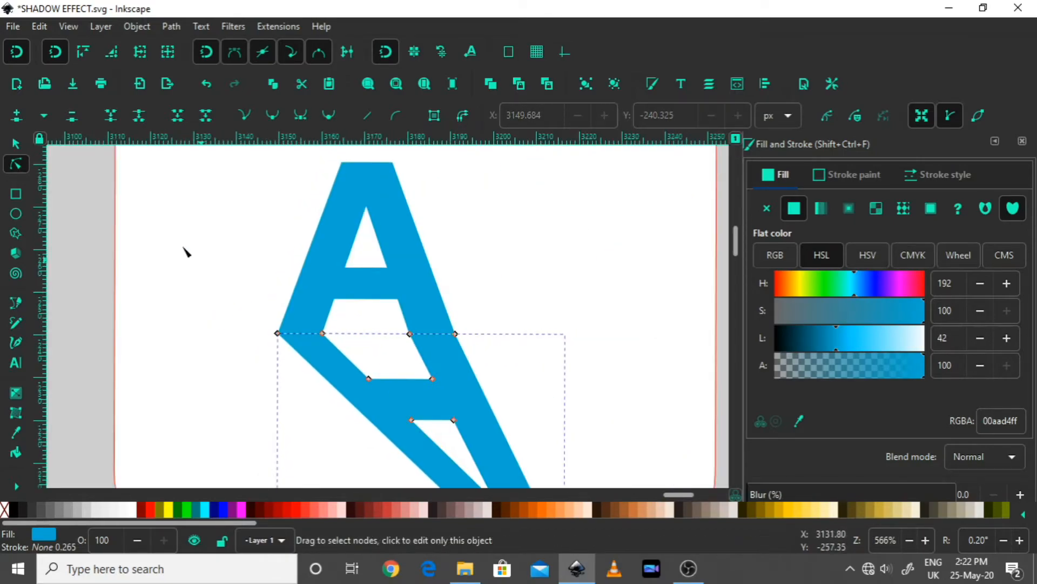
Step: Fill the skewed A beneath the blue letter with the dark grey swatch 4d4d4d
left_click(15, 143)
scroll(378, 281, "down", 3, "ctrl")
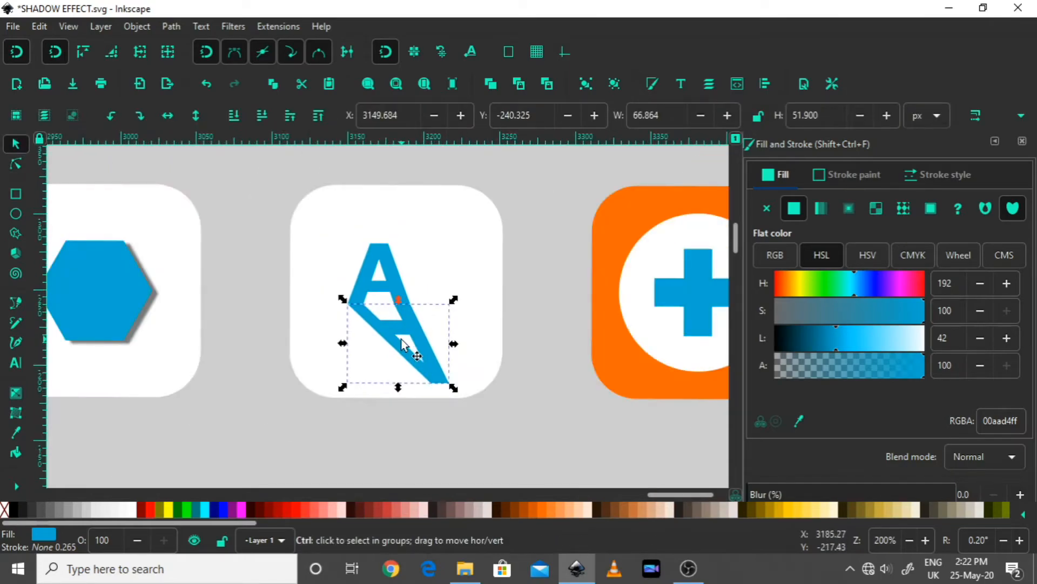
scroll(412, 334, "up", 1, "ctrl")
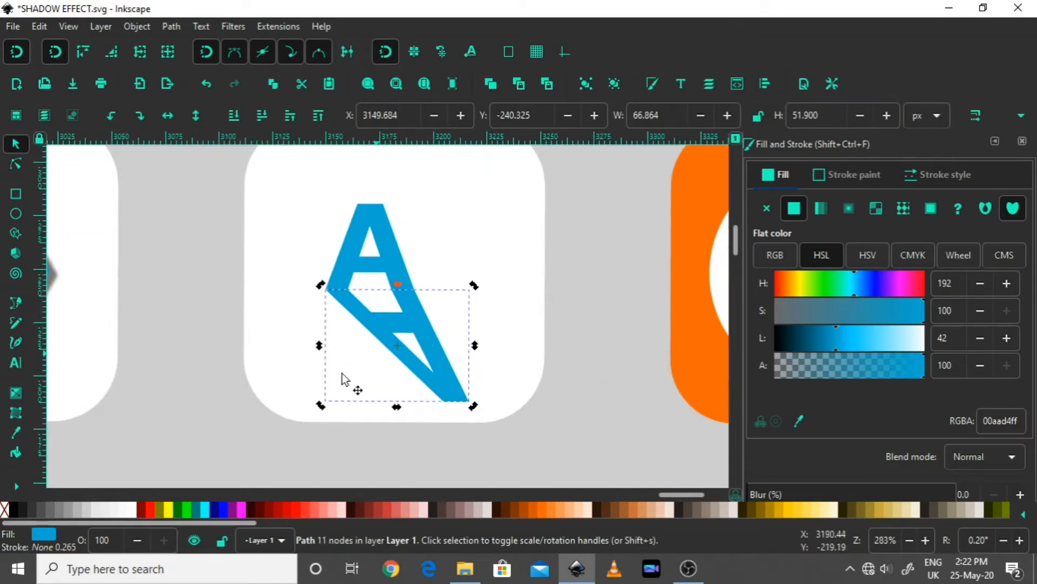
left_click(28, 508)
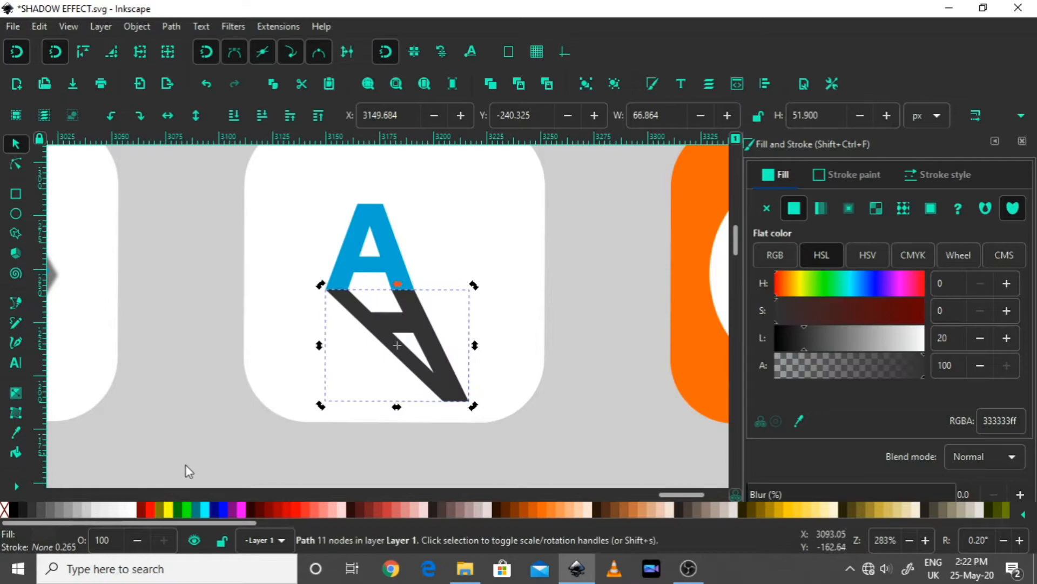
left_click(41, 508)
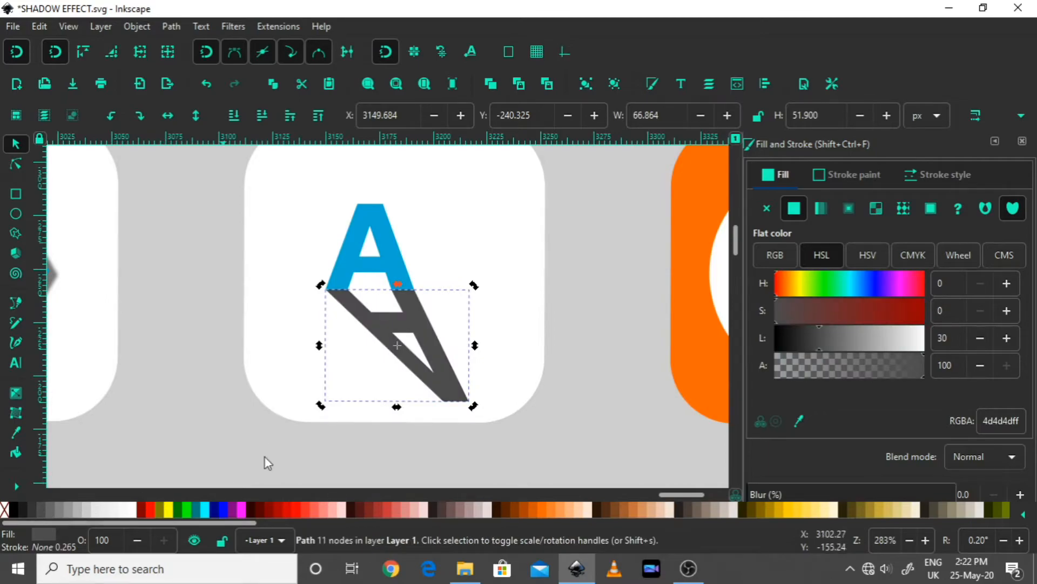
left_click_drag(530, 414, 583, 441)
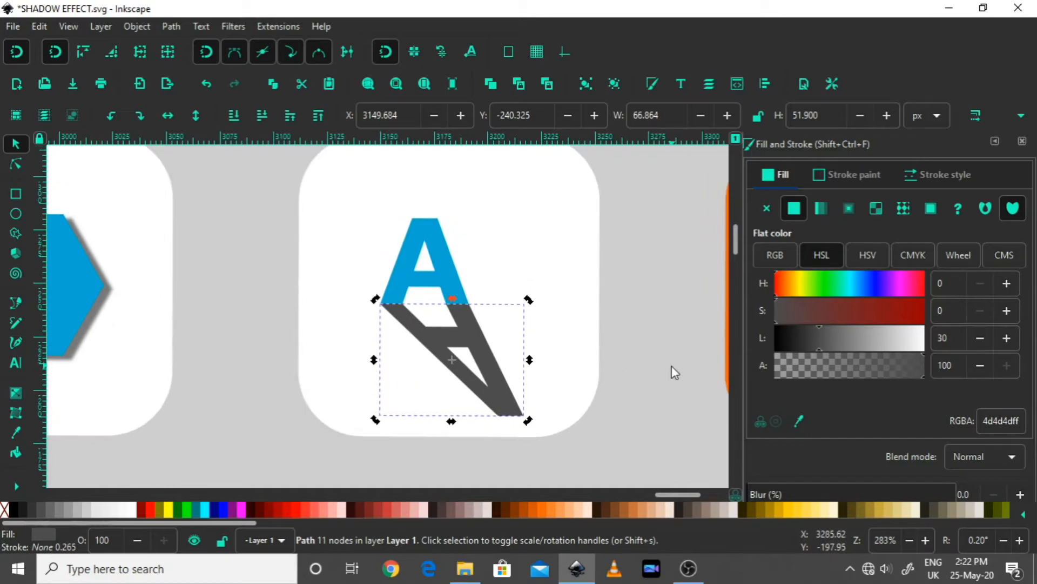
Step: Change the skewed A's flat grey fill to a linear gradient that fades to transparent
scroll(790, 364, "down", 1)
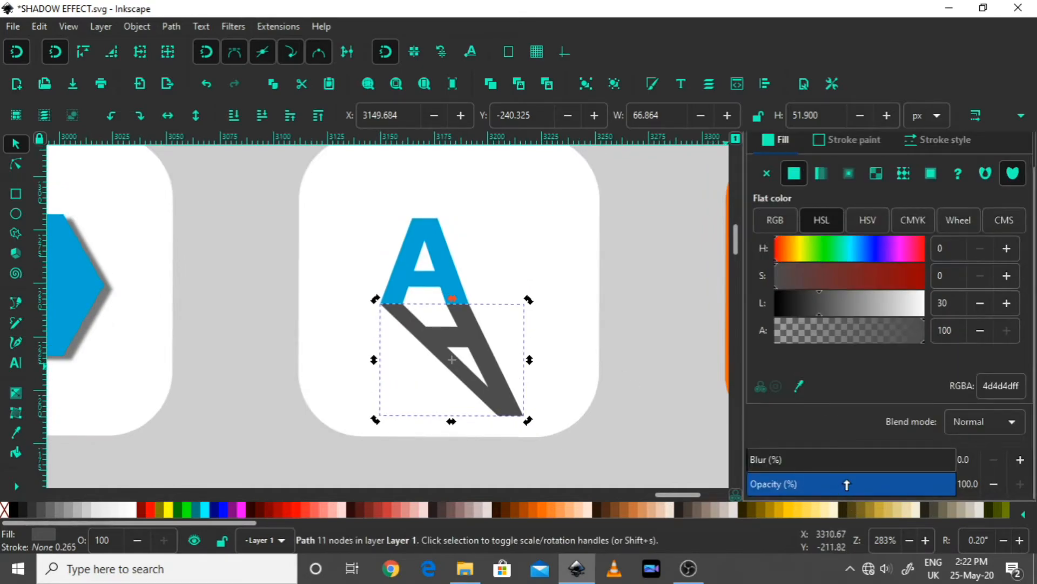
scroll(794, 270, "up", 1)
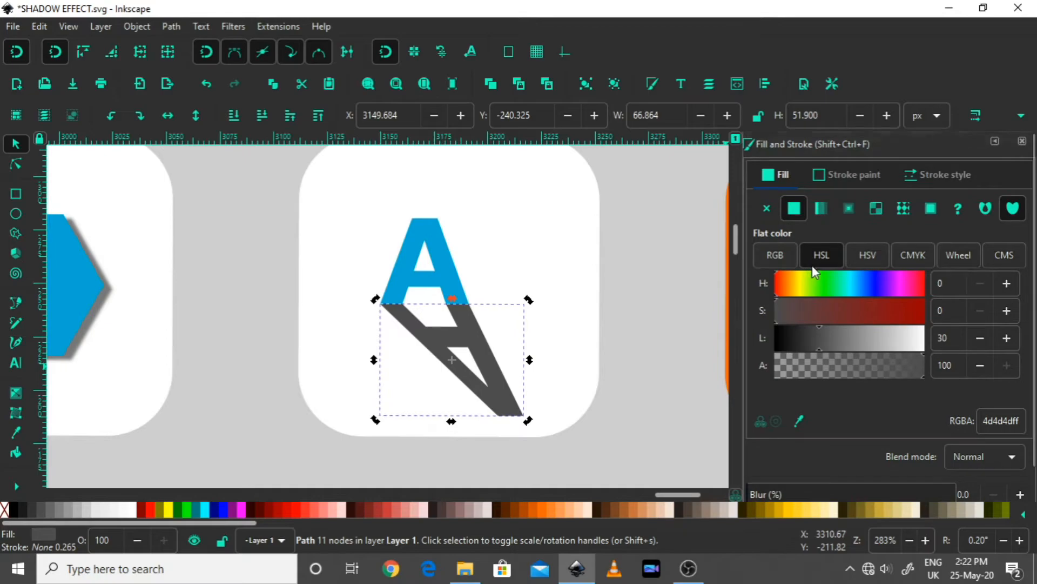
scroll(811, 232, "down", 1)
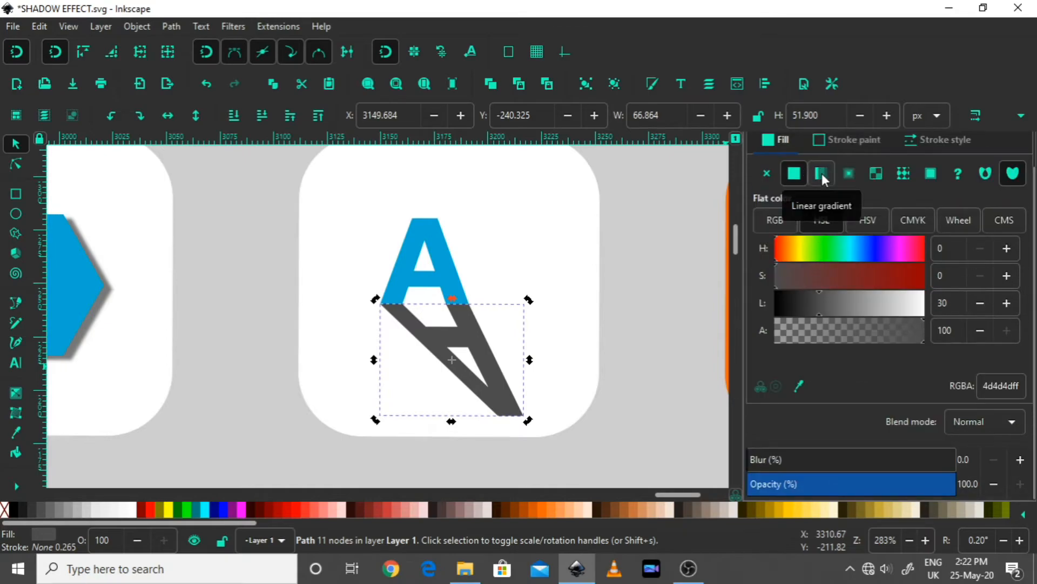
left_click(822, 173)
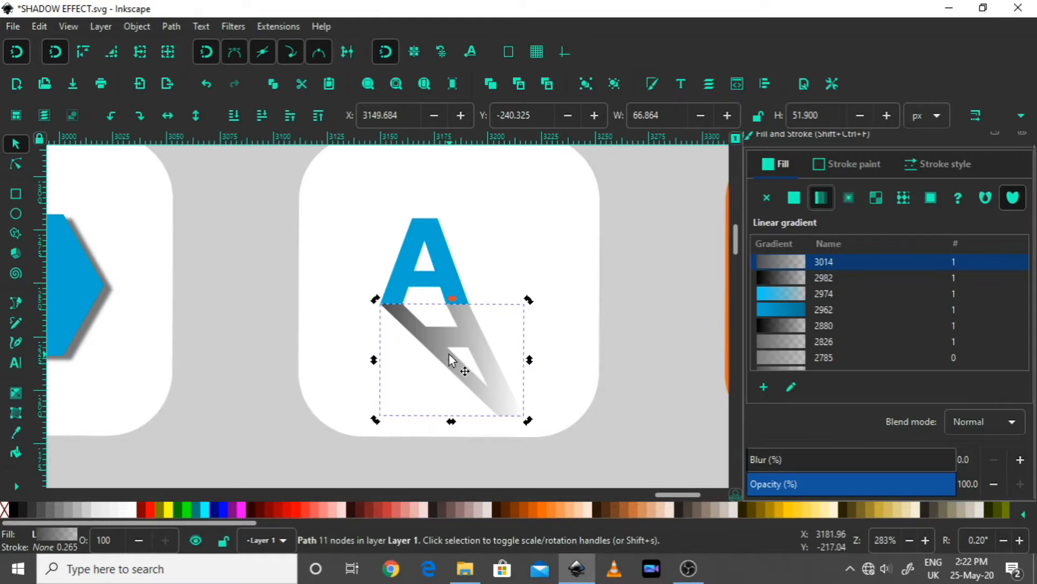
Step: Turn off snapping and realign the shadow's gradient to run from between the blue A's feet to the shadow's lower tip
key("g")
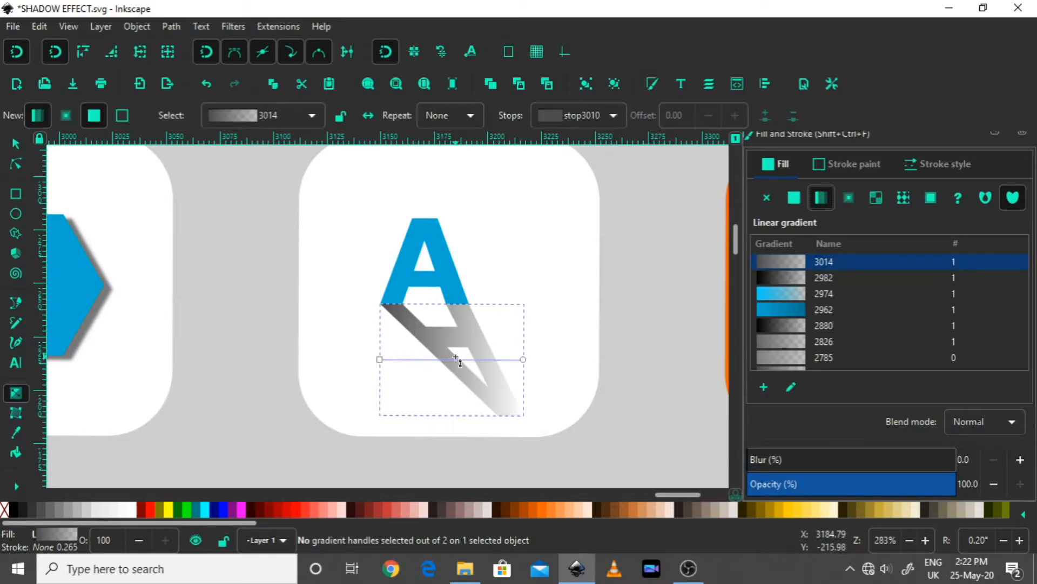
left_click(379, 359)
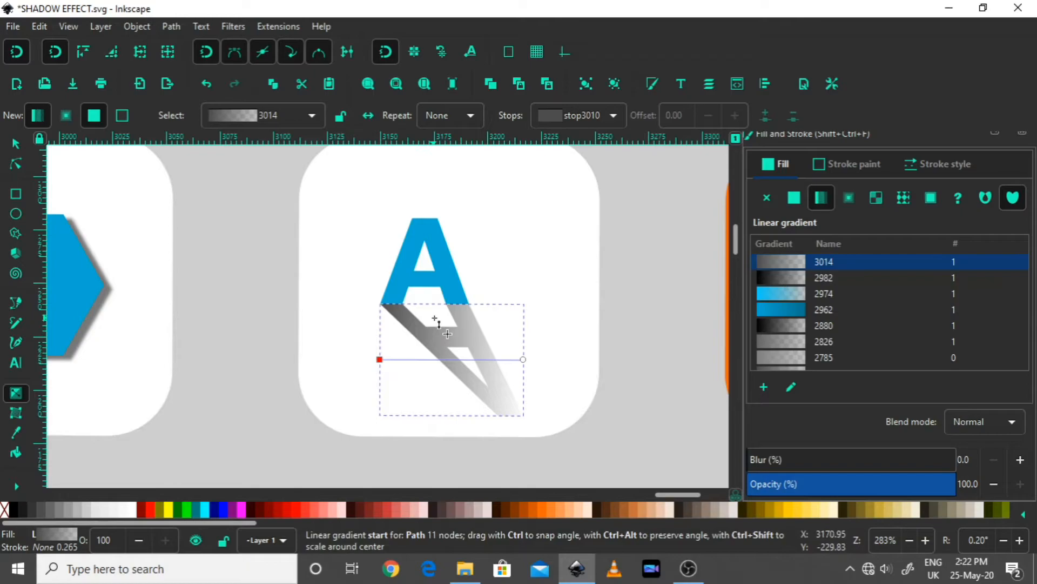
left_click_drag(436, 320, 442, 321)
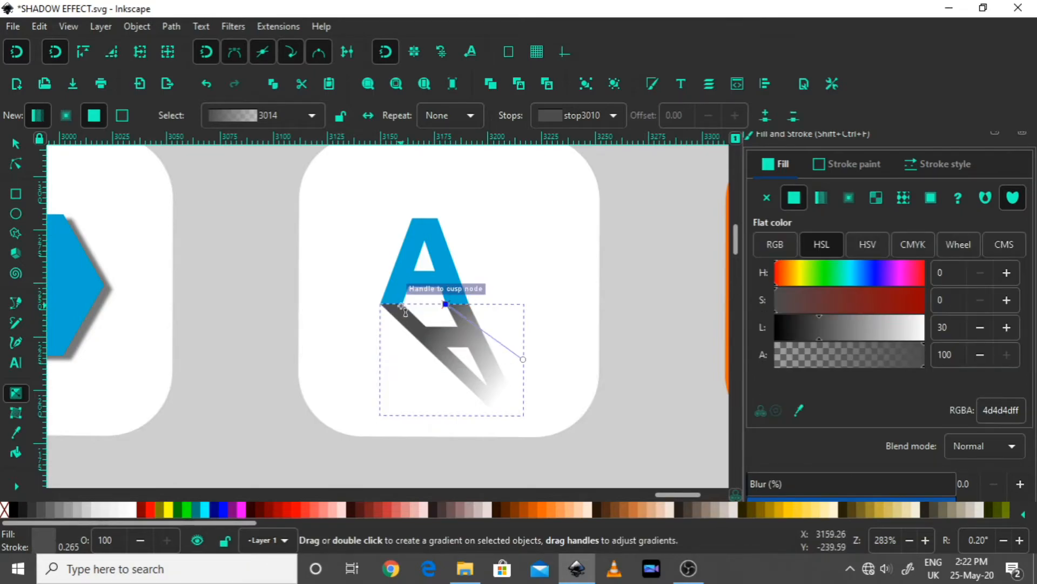
left_click(18, 54)
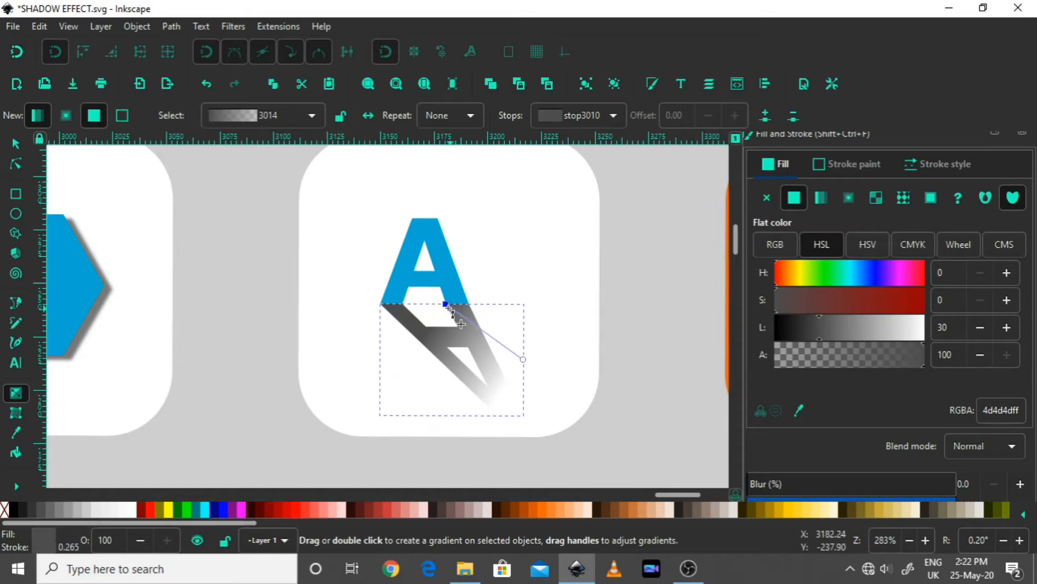
left_click_drag(446, 305, 430, 308)
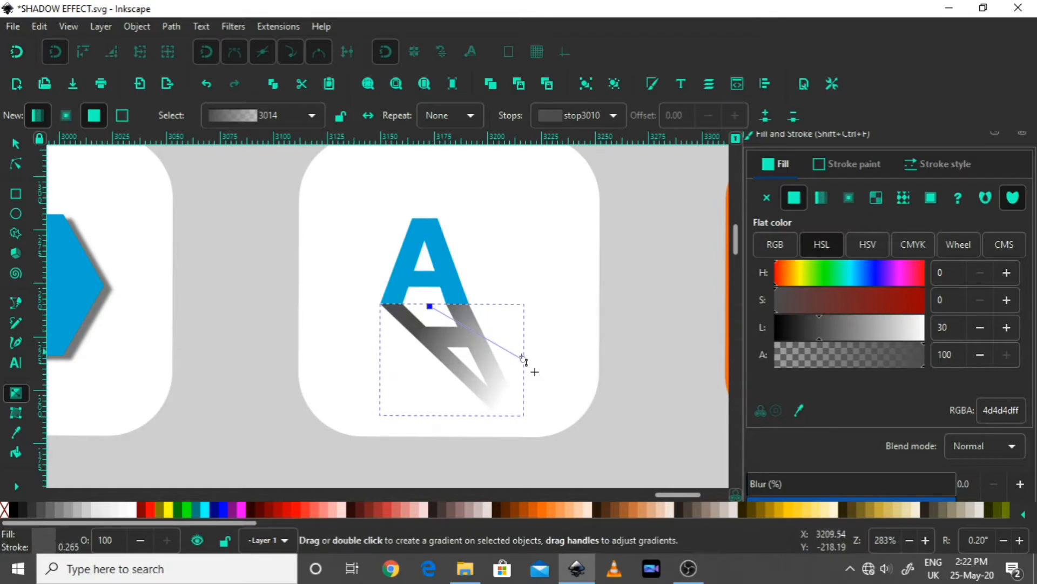
left_click_drag(507, 407, 517, 416)
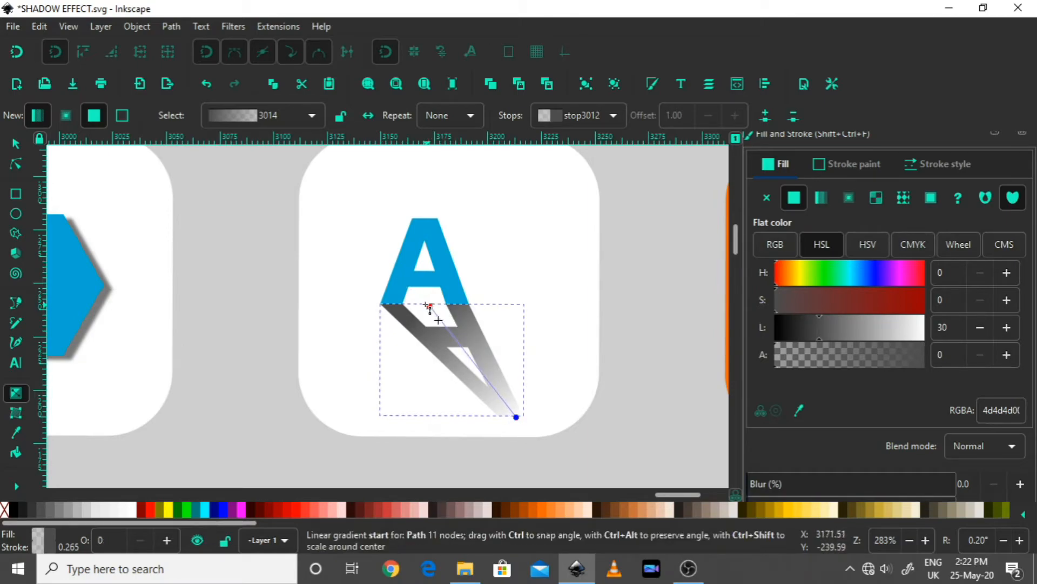
left_click_drag(425, 305, 428, 306)
left_click(428, 306)
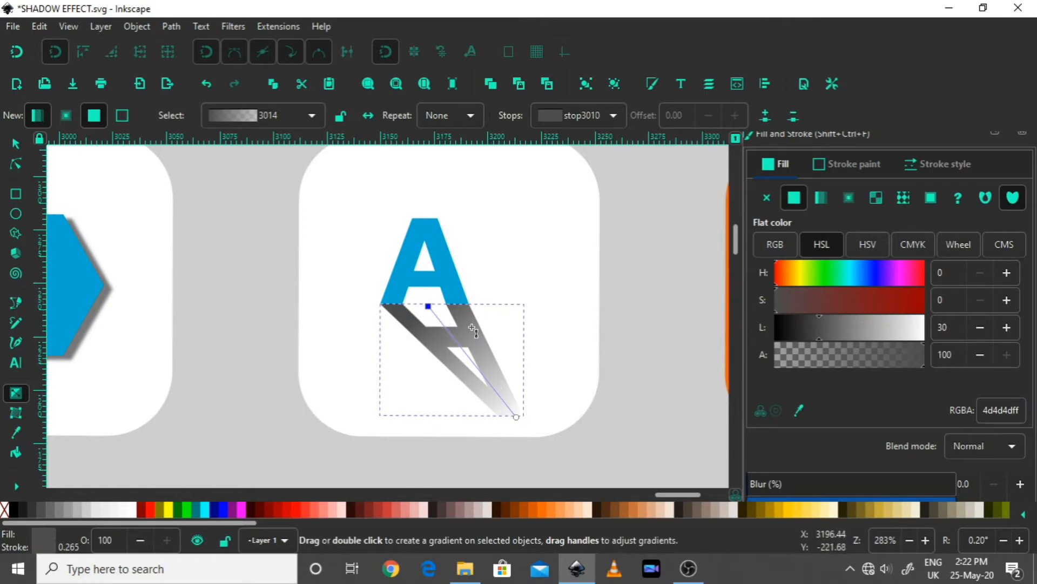
Step: Fine-tune the gradient's transparent end at the shadow's lower tip, undoing the last extension beyond it
scroll(511, 362, "up", 1, "ctrl")
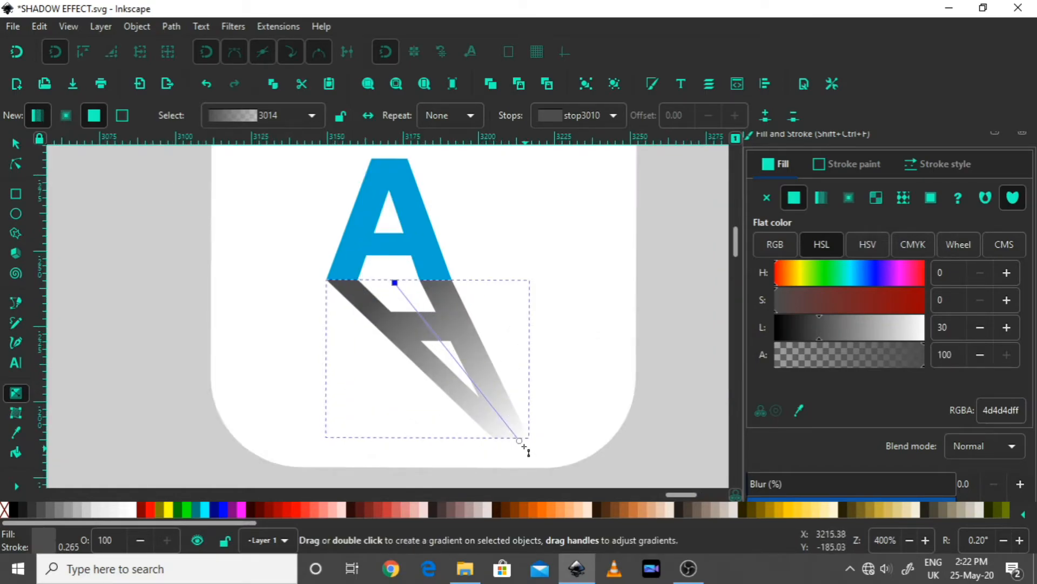
left_click_drag(520, 442, 531, 455)
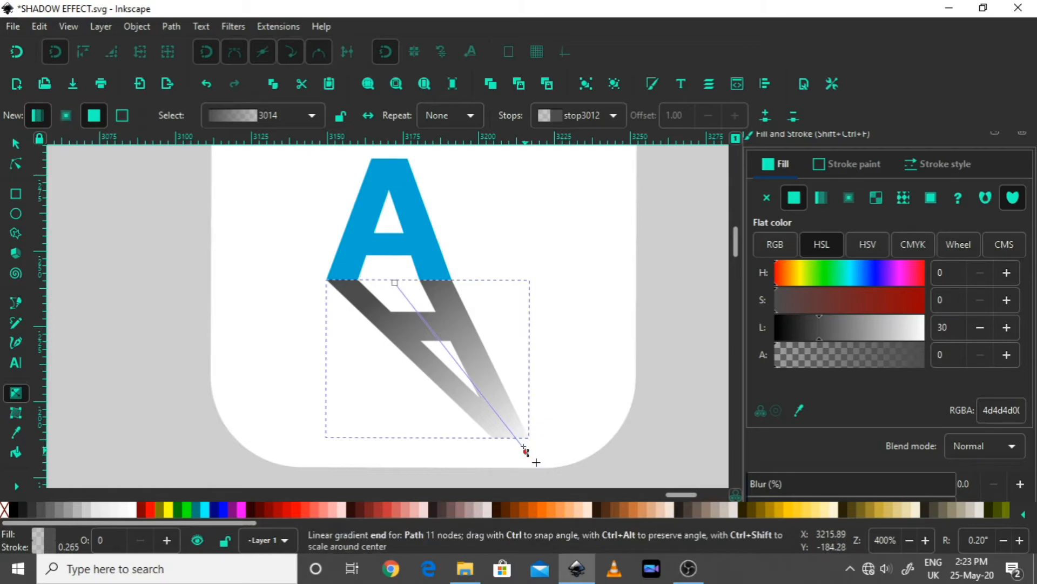
key("ctrl+z")
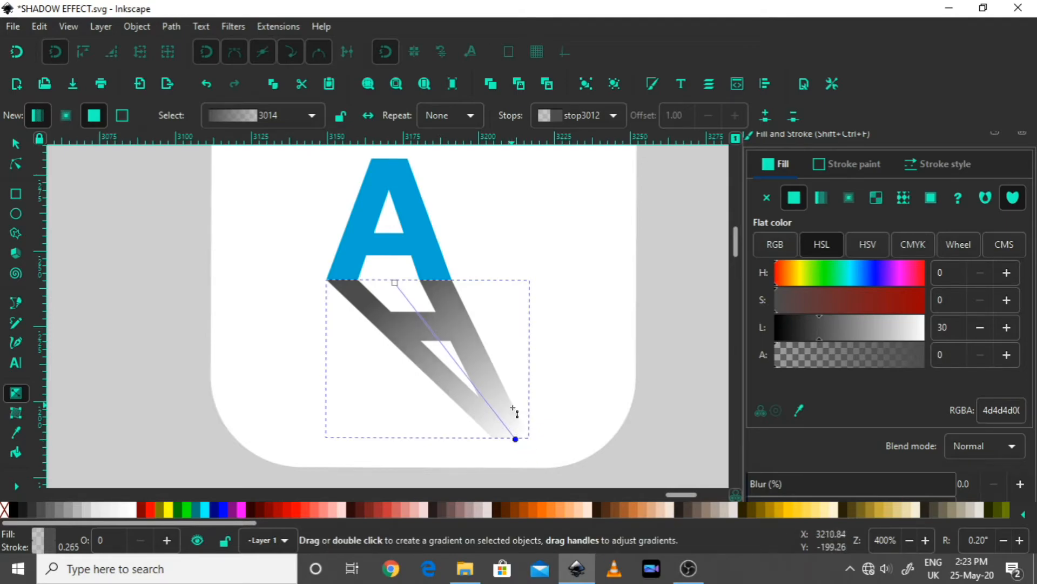
left_click(15, 144)
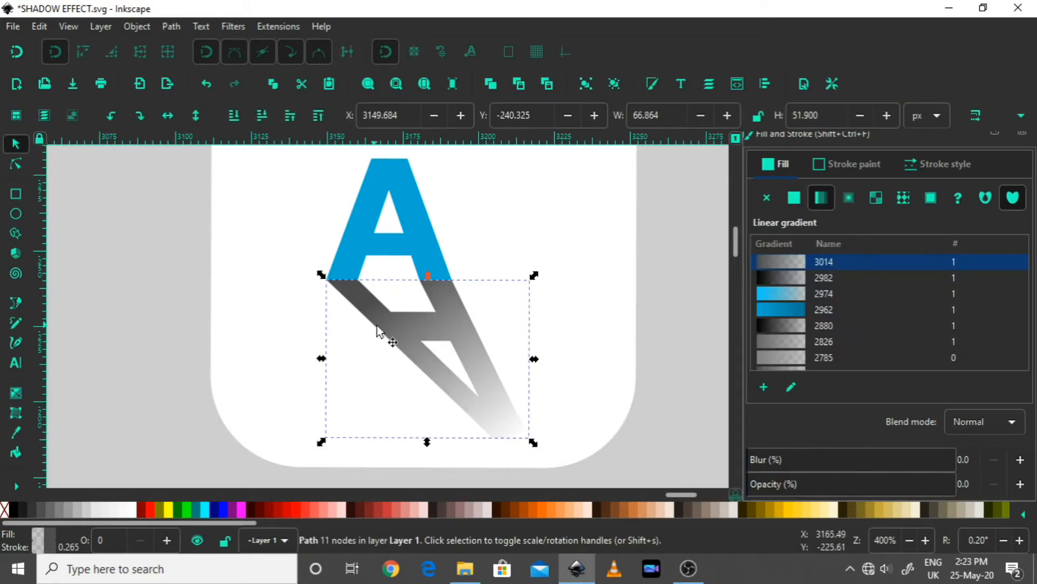
Step: Select the letter A's shadow and set its blur to 1%
scroll(448, 316, "down", 2)
left_click(556, 300)
scroll(475, 335, "down", 2)
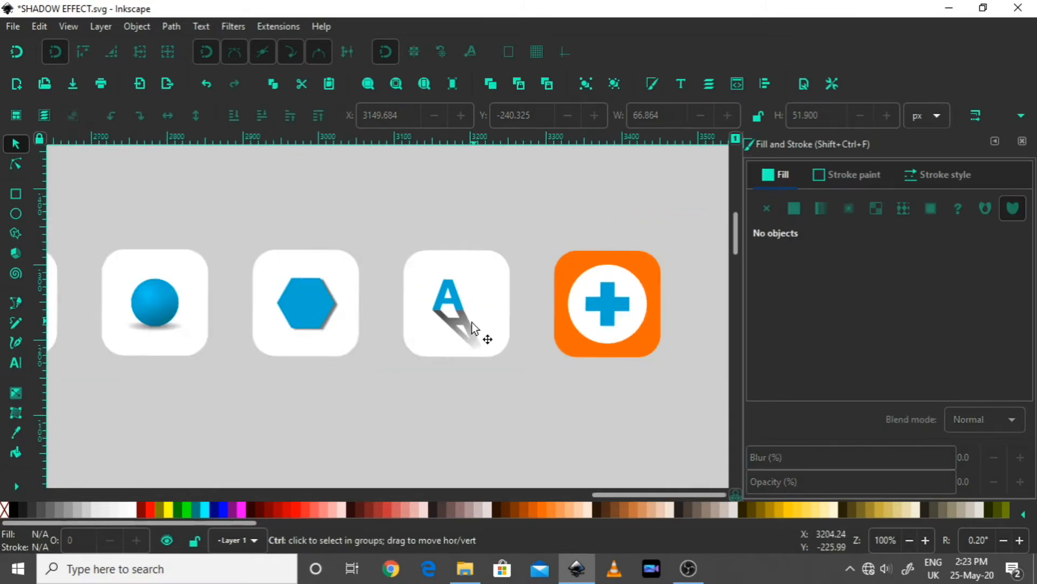
scroll(463, 335, "up", 2)
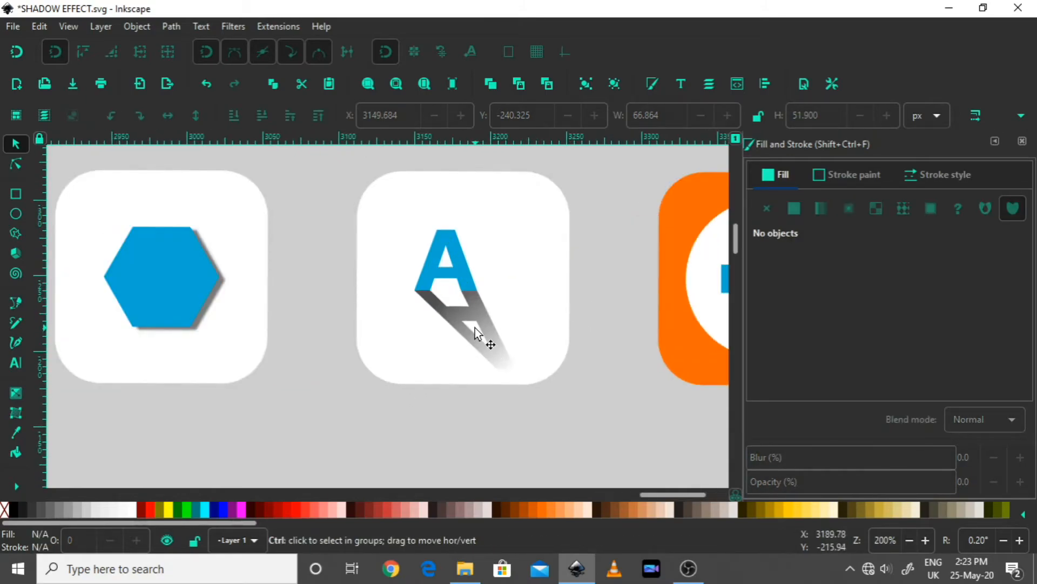
scroll(473, 324, "up", 2)
left_click(451, 321)
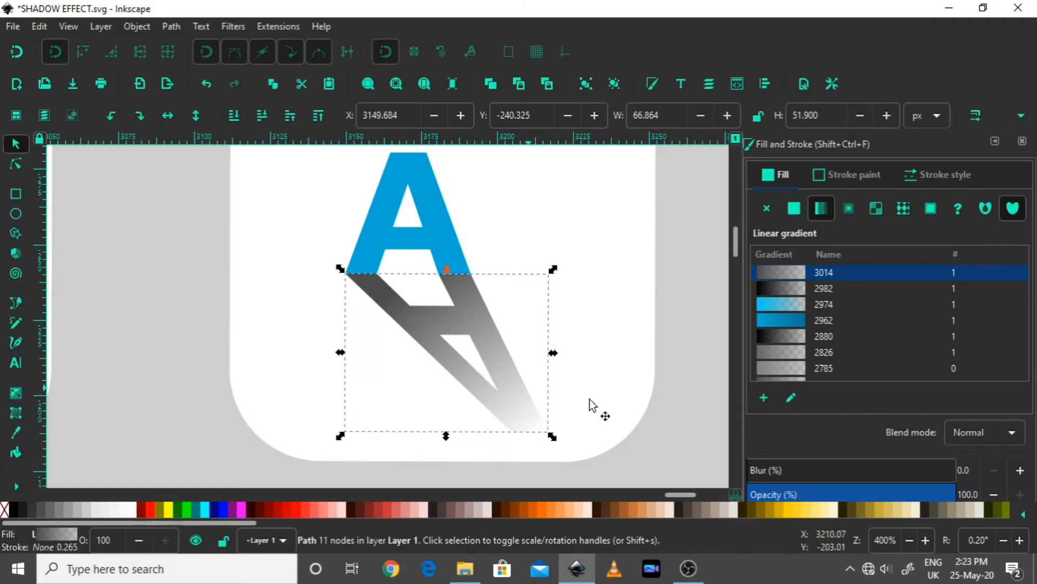
left_click(1020, 470)
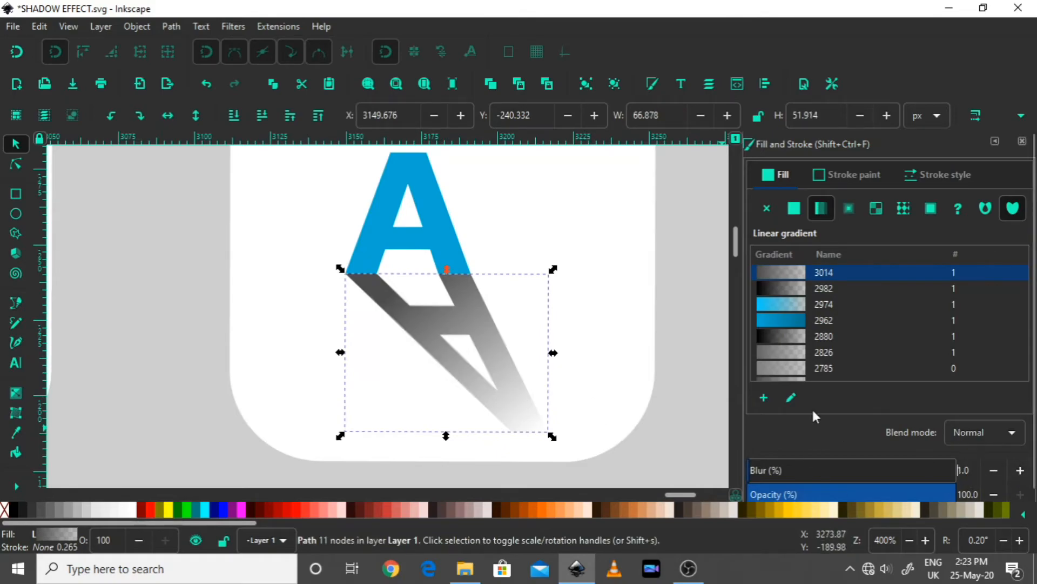
left_click(695, 359)
scroll(625, 364, "down", 2)
scroll(621, 373, "up", 1)
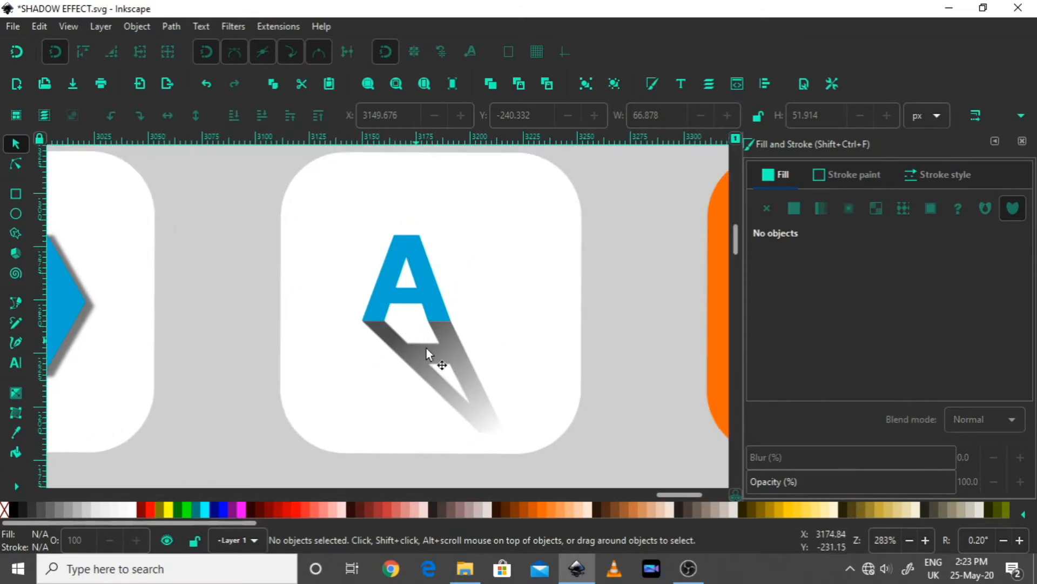
Step: Lighten the opaque start colour of the shadow's gradient to a lightness of 47, then deselect the shadow
scroll(459, 354, "down", 2)
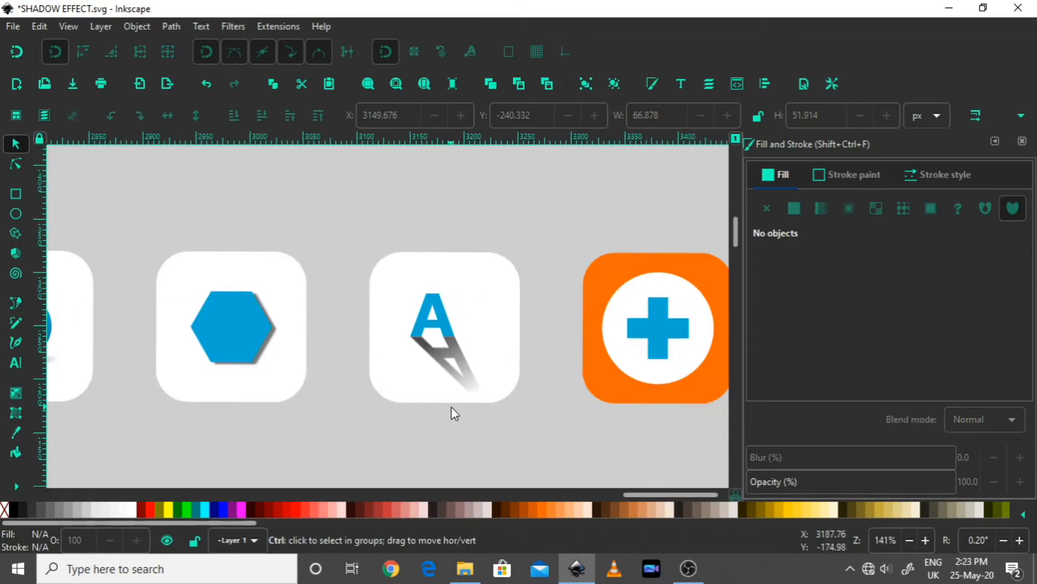
scroll(452, 407, "down", 1)
scroll(462, 421, "right", 1)
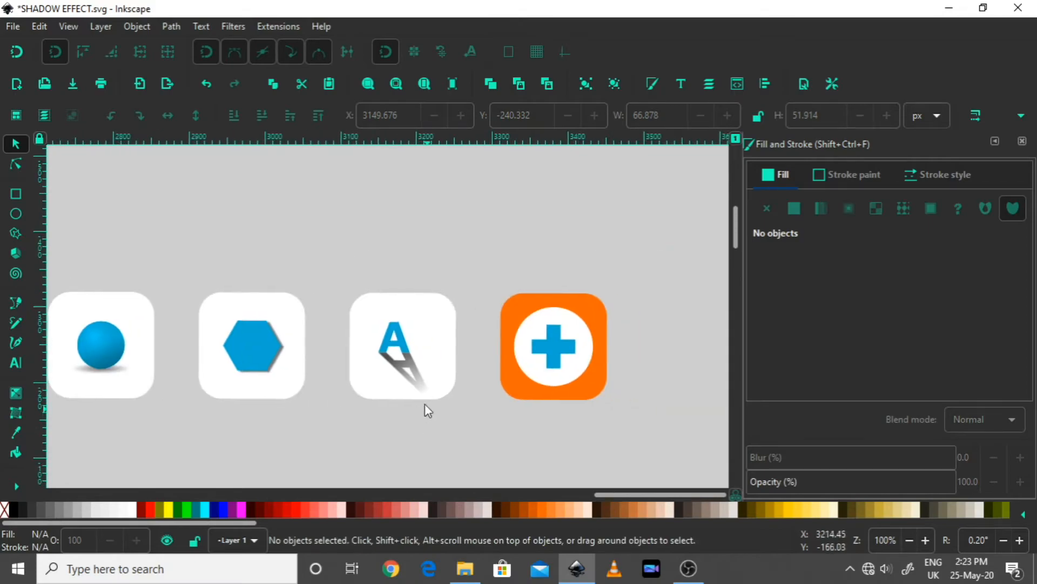
scroll(403, 360, "up", 3)
left_click(403, 358)
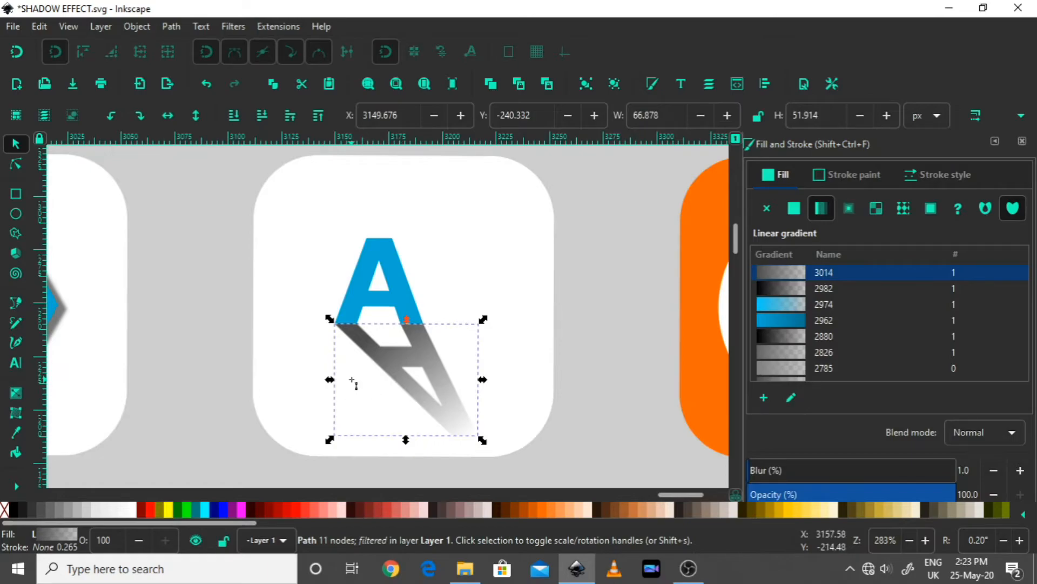
key("g")
left_click(382, 326)
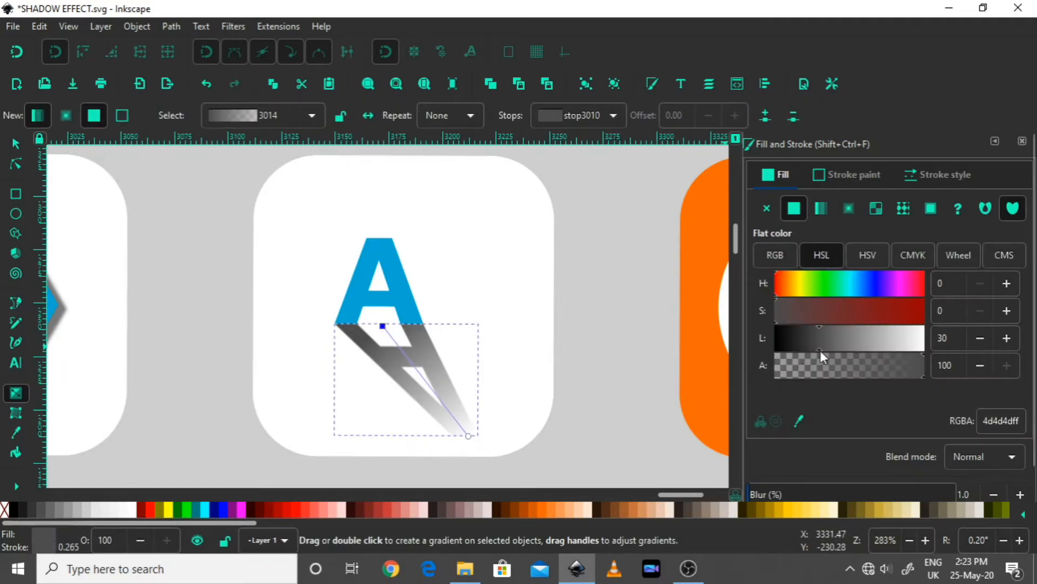
left_click_drag(821, 350, 845, 349)
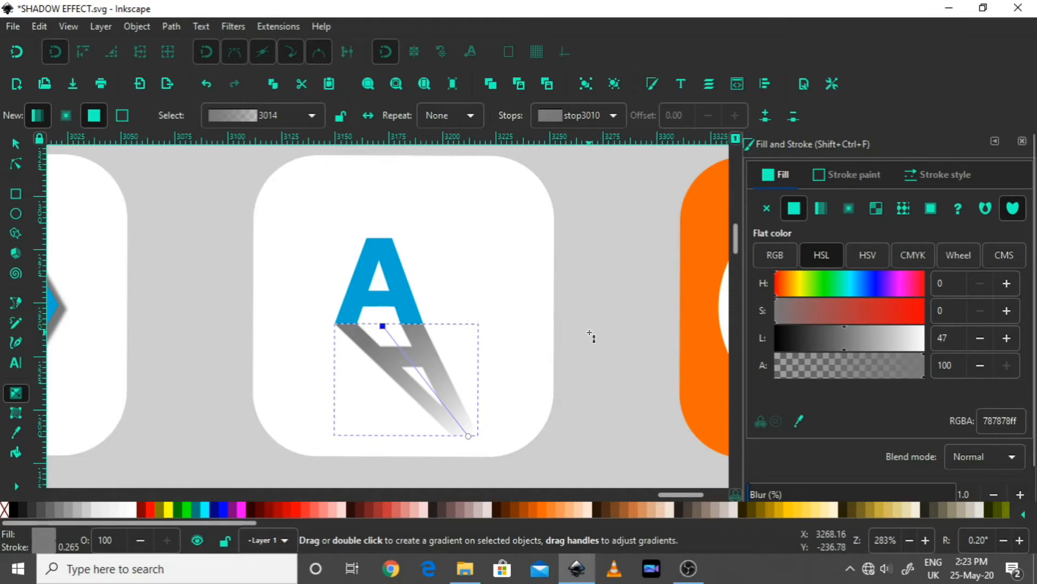
key("Escape")
left_click(16, 145)
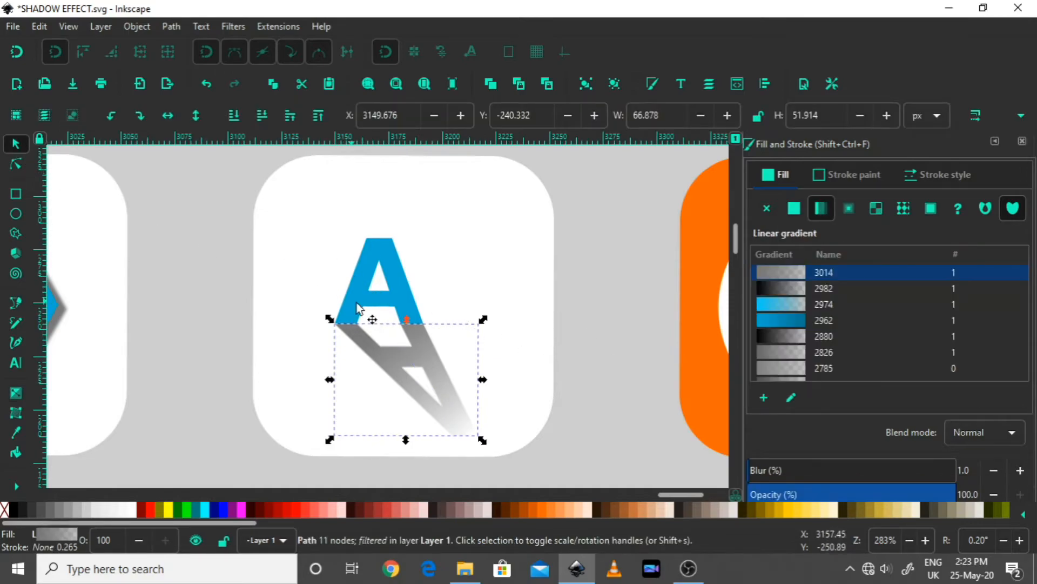
left_click(582, 312)
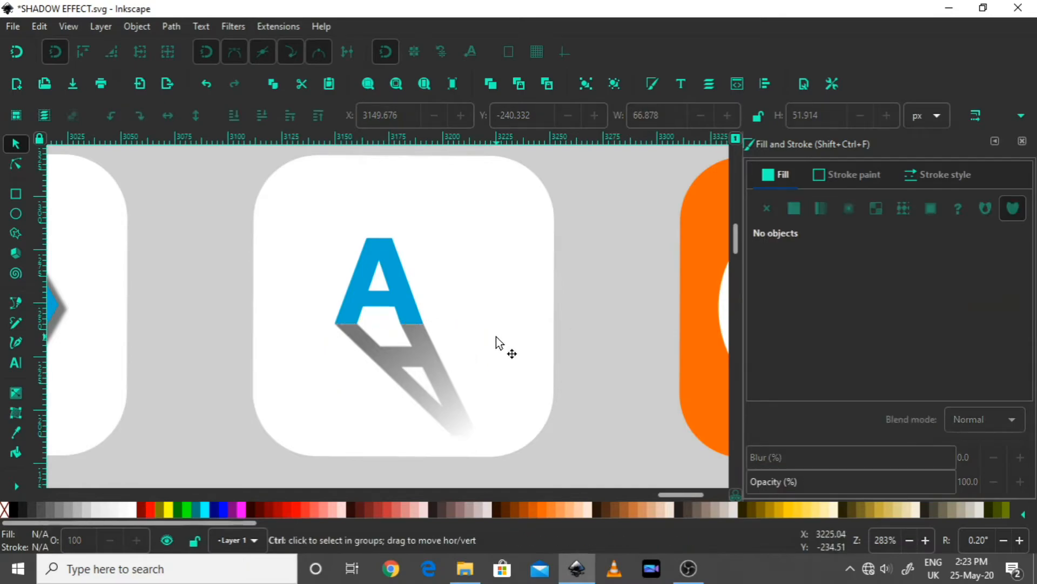
scroll(501, 347, "down", 2, "ctrl")
scroll(482, 375, "up", 2, "ctrl")
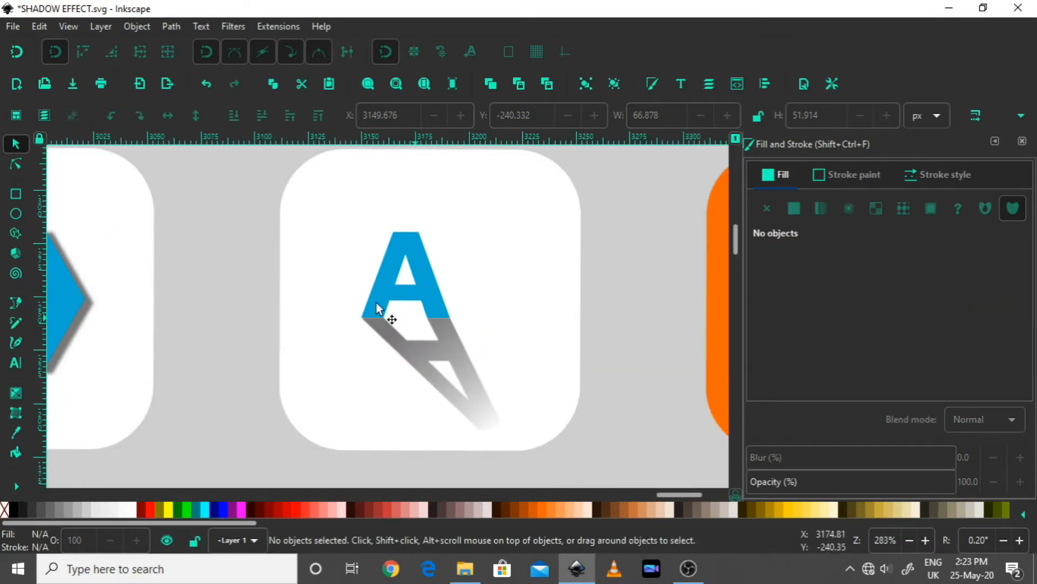
scroll(415, 330, "down", 1, "ctrl")
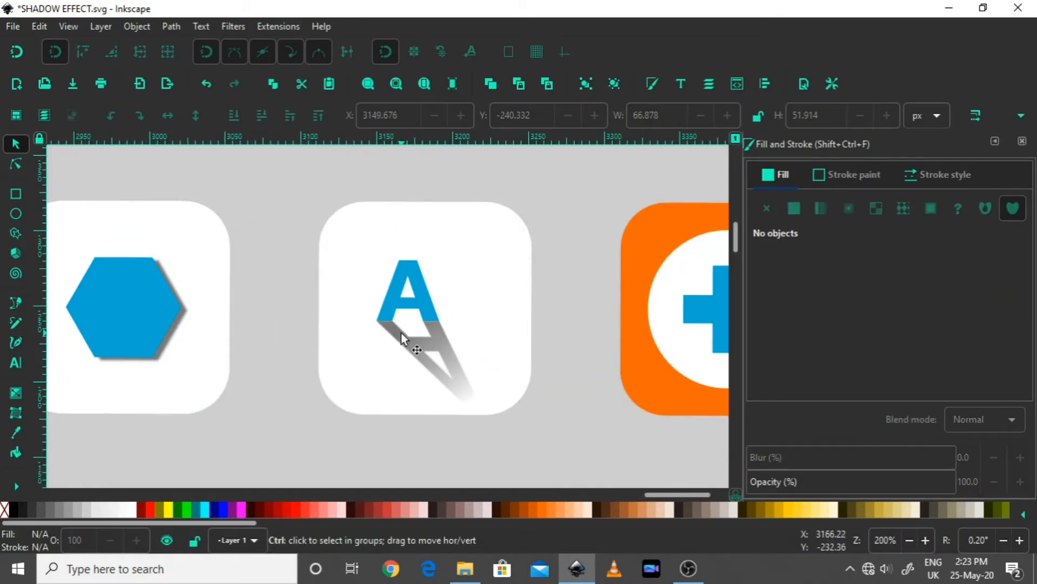
scroll(421, 332, "up", 1, "ctrl")
scroll(429, 332, "down", 2)
scroll(435, 341, "down", 2, "ctrl")
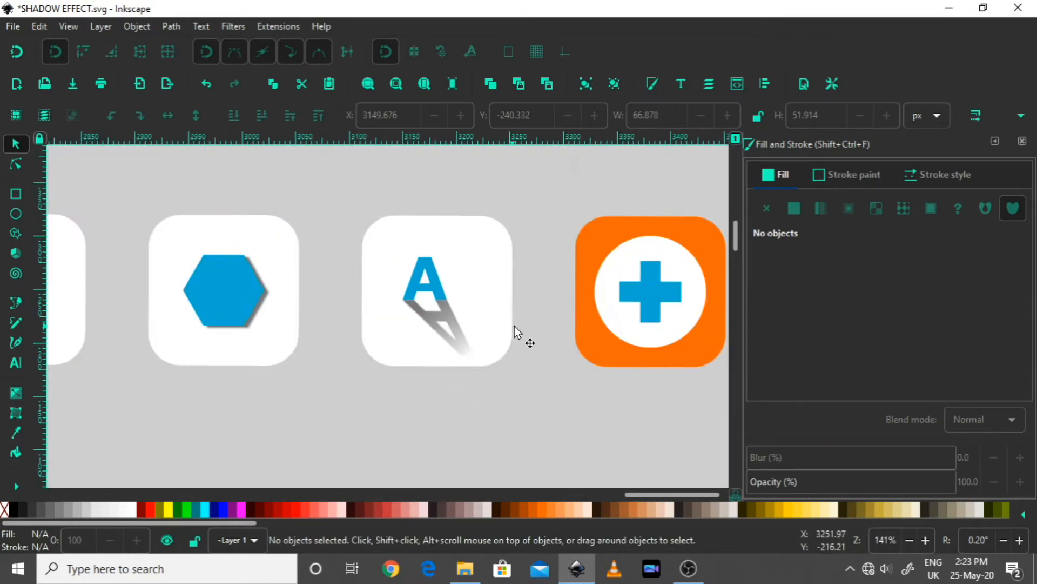
scroll(426, 328, "right", 6, "shift")
scroll(432, 330, "down", 1, "ctrl")
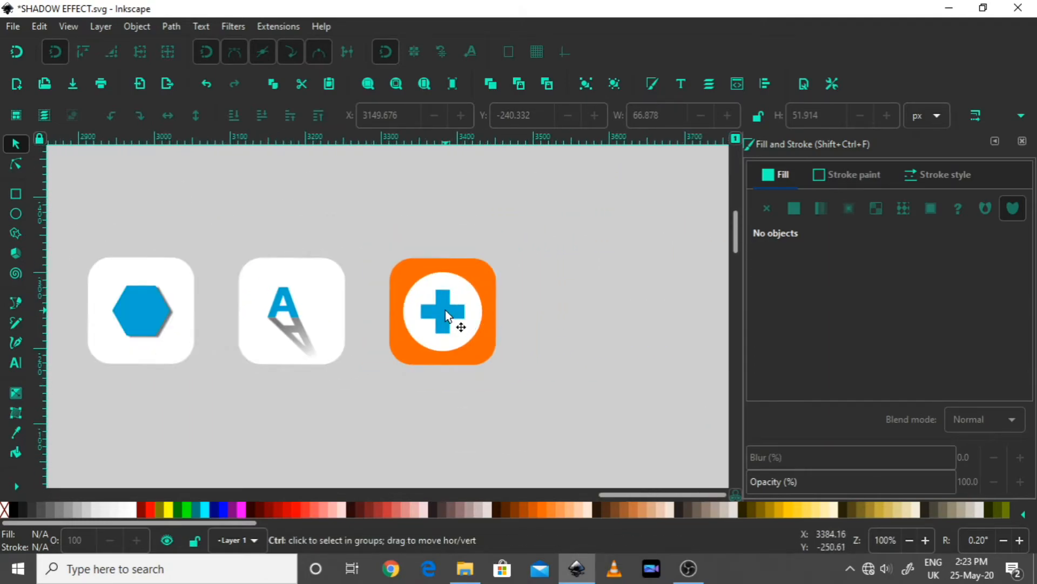
scroll(462, 322, "up", 2, "ctrl")
scroll(456, 310, "down", 1, "ctrl")
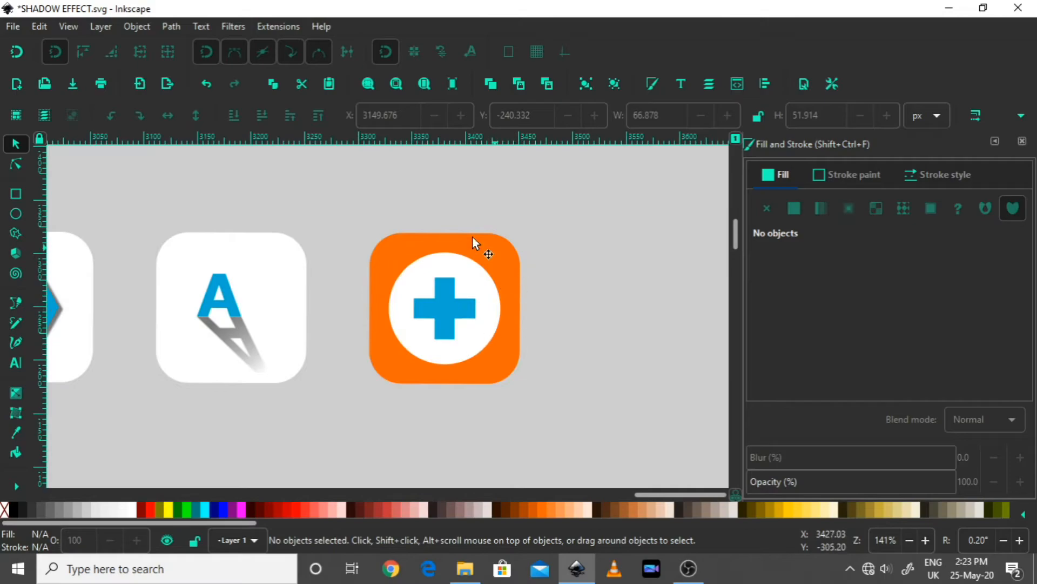
scroll(486, 276, "down", 1, "ctrl")
scroll(476, 311, "up", 1, "ctrl")
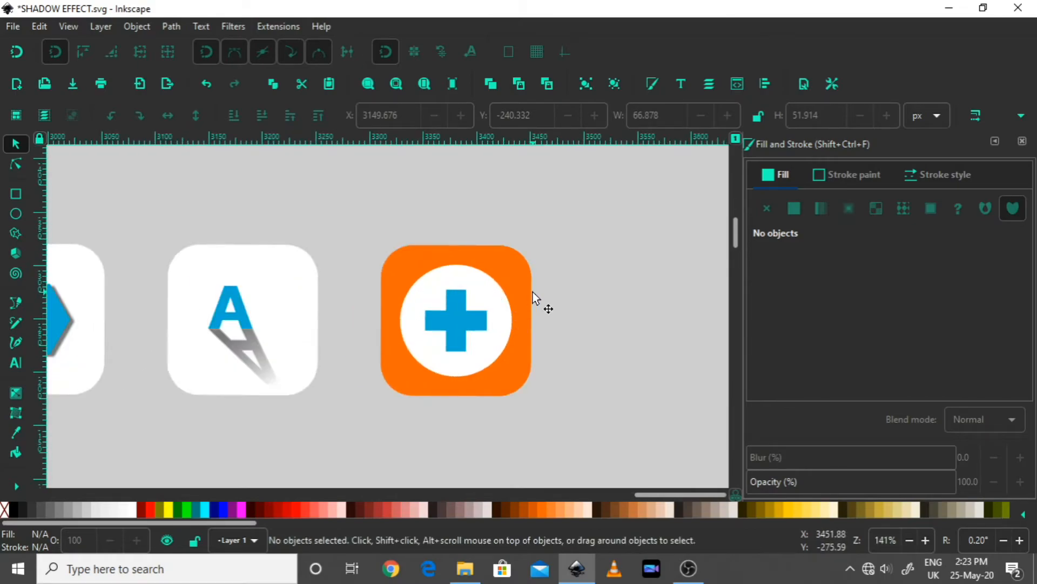
left_click_drag(532, 292, 574, 302)
key("ctrl+z")
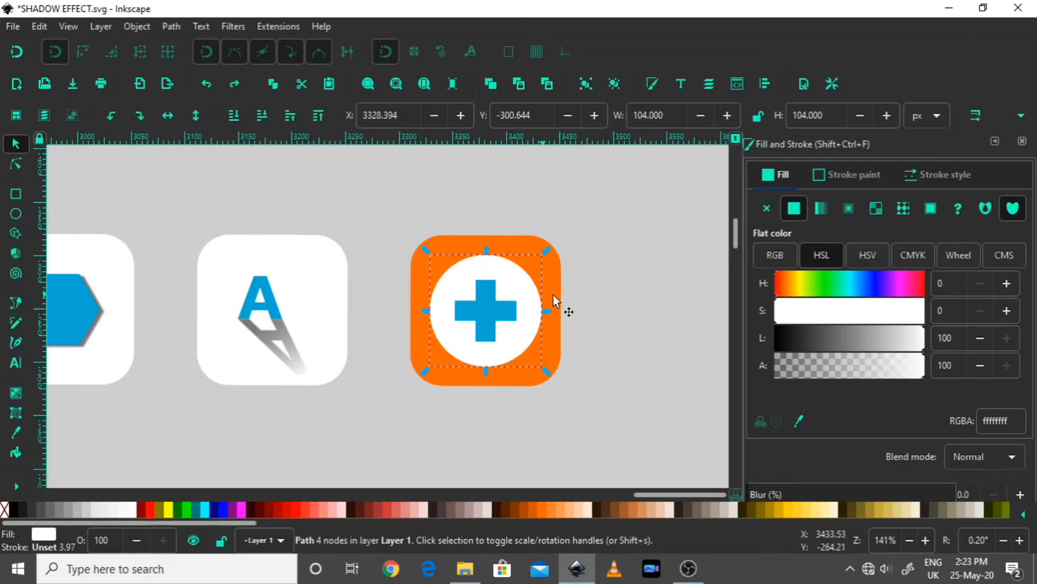
key("Escape")
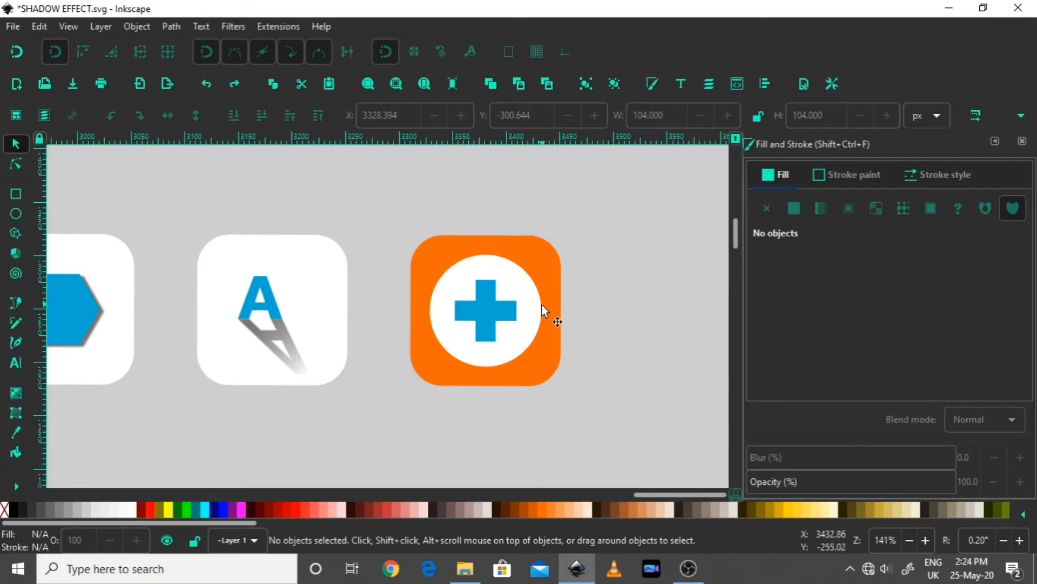
Step: With snapping on, draw a closed six-node path about 89 px across from the plus's upper-right corner, beyond the white circle, to its lower-left corner and centre
scroll(549, 300, "up", 2)
scroll(536, 320, "down", 1)
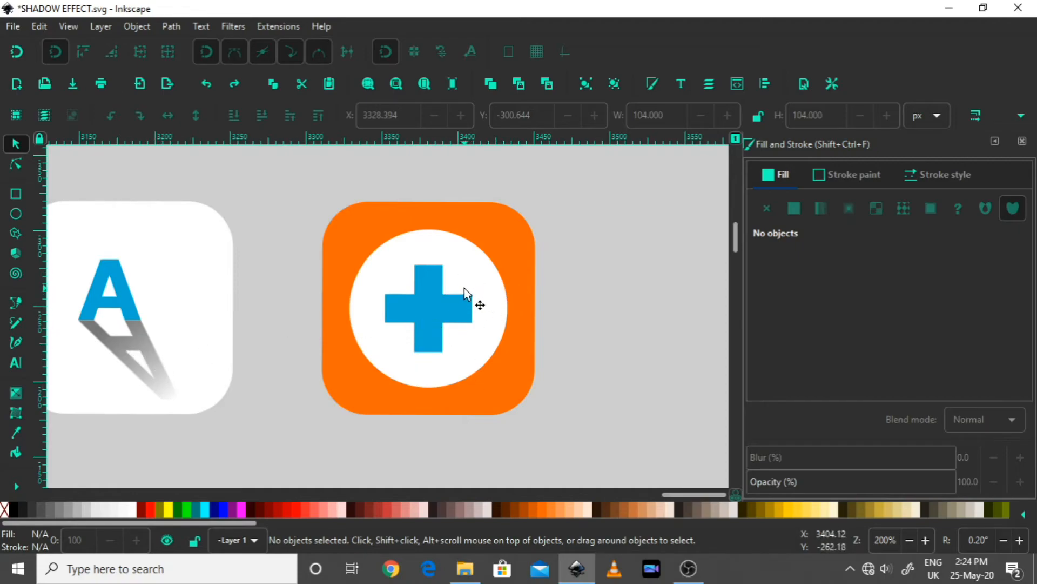
left_click(15, 304)
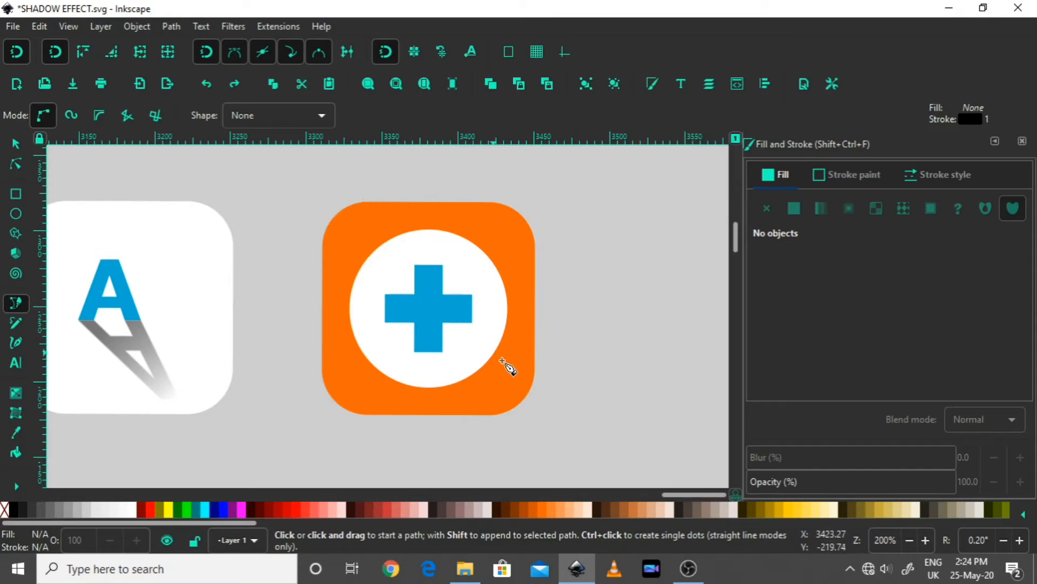
scroll(463, 301, "up", 1)
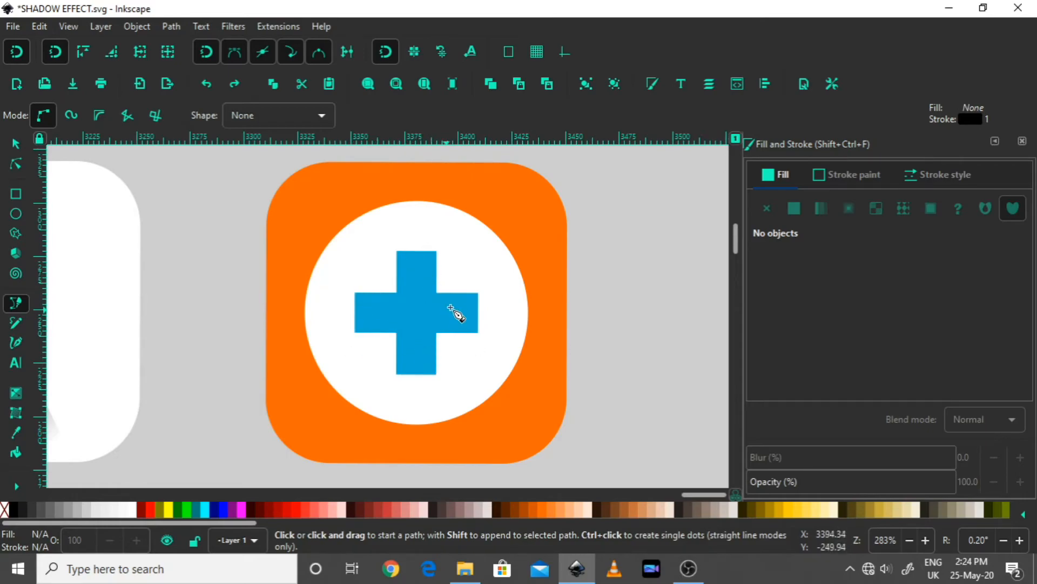
left_click(437, 251)
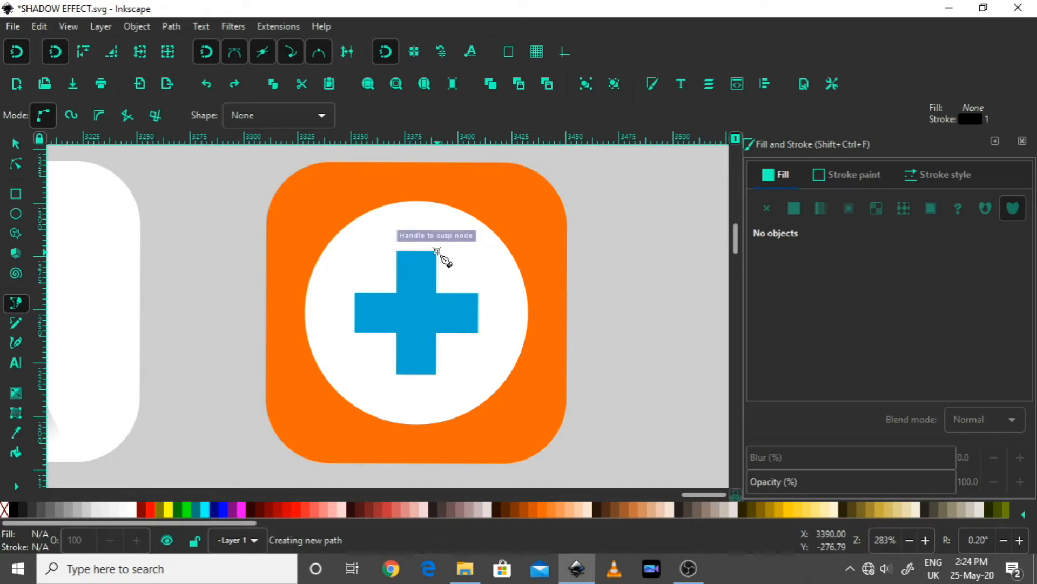
left_click(546, 318)
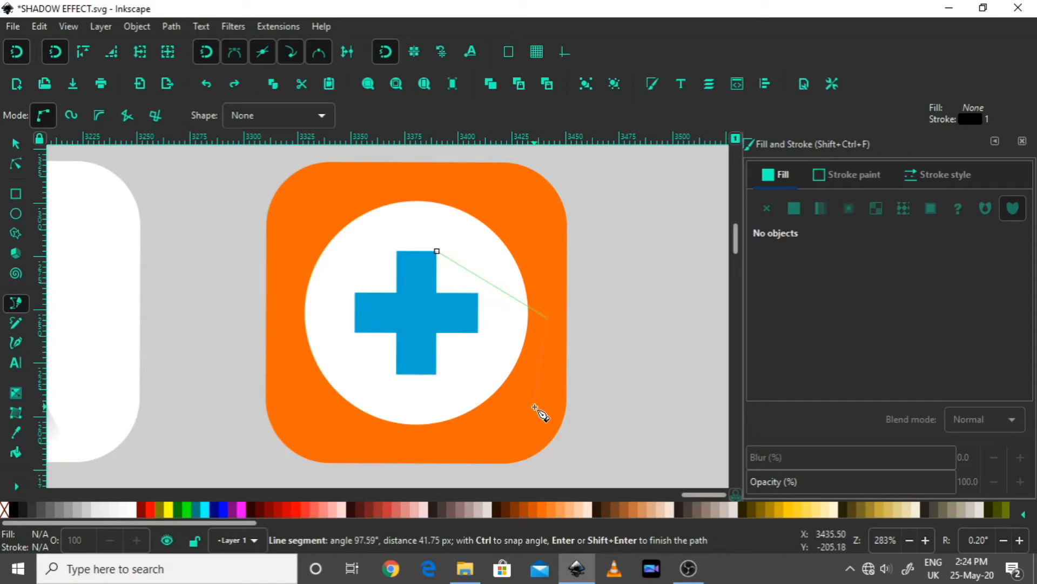
left_click(520, 417)
left_click(417, 443)
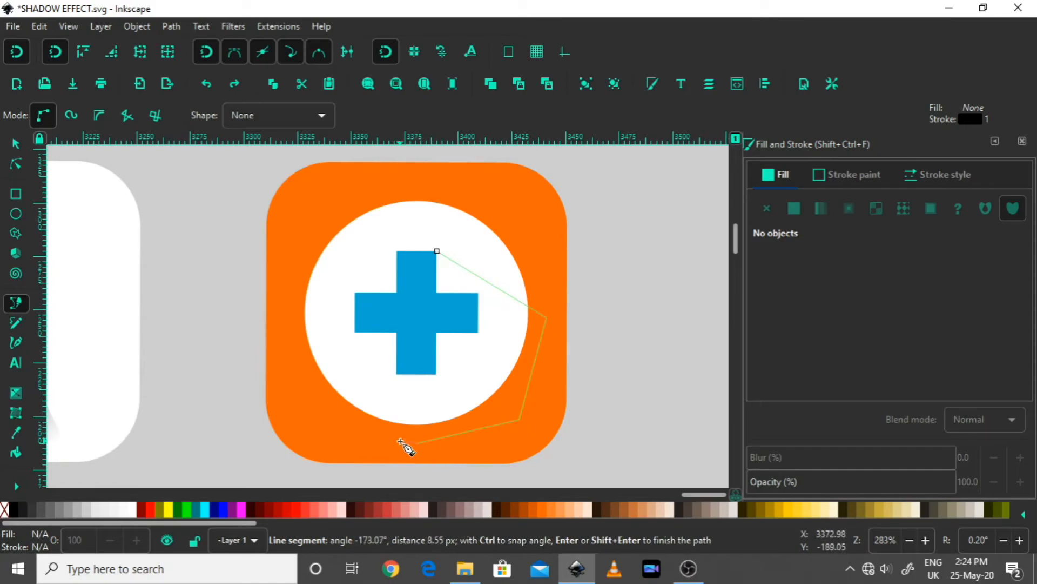
left_click(356, 331)
left_click(416, 313)
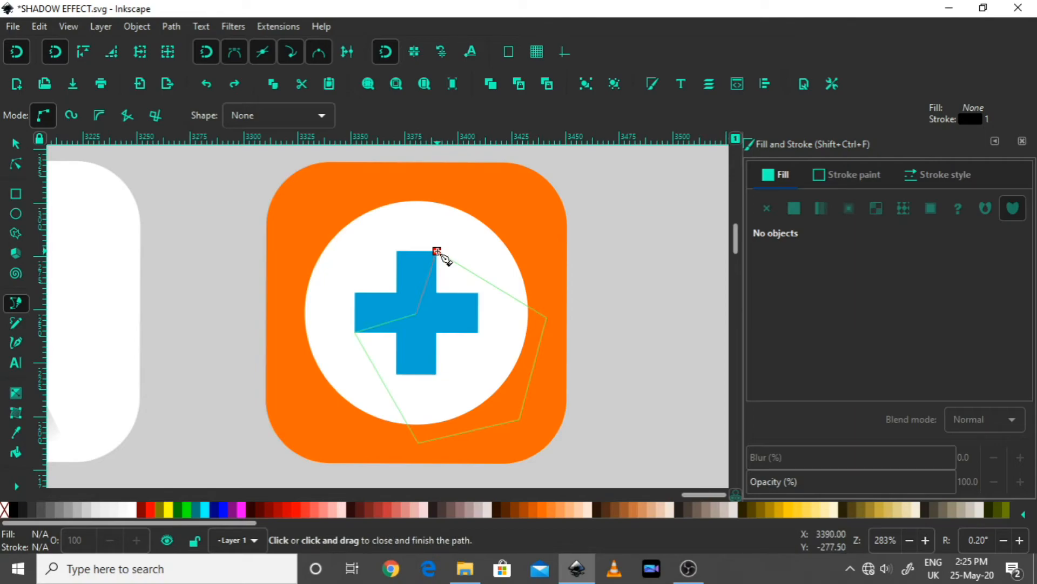
left_click(436, 252)
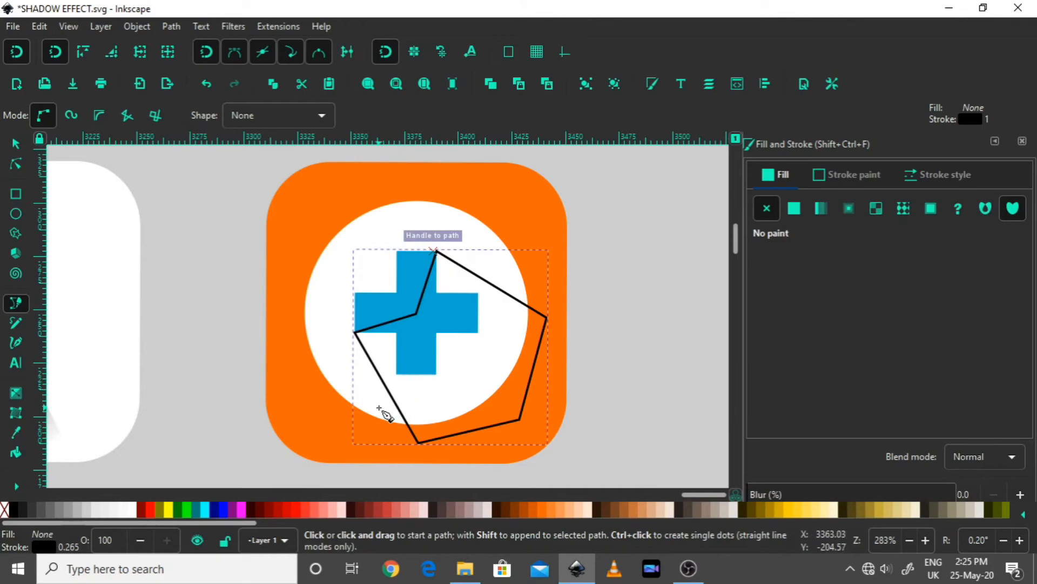
Step: Fill the new shadow shape with grey 808080, remove its stroke, and lower it behind the blue plus
left_click(58, 509)
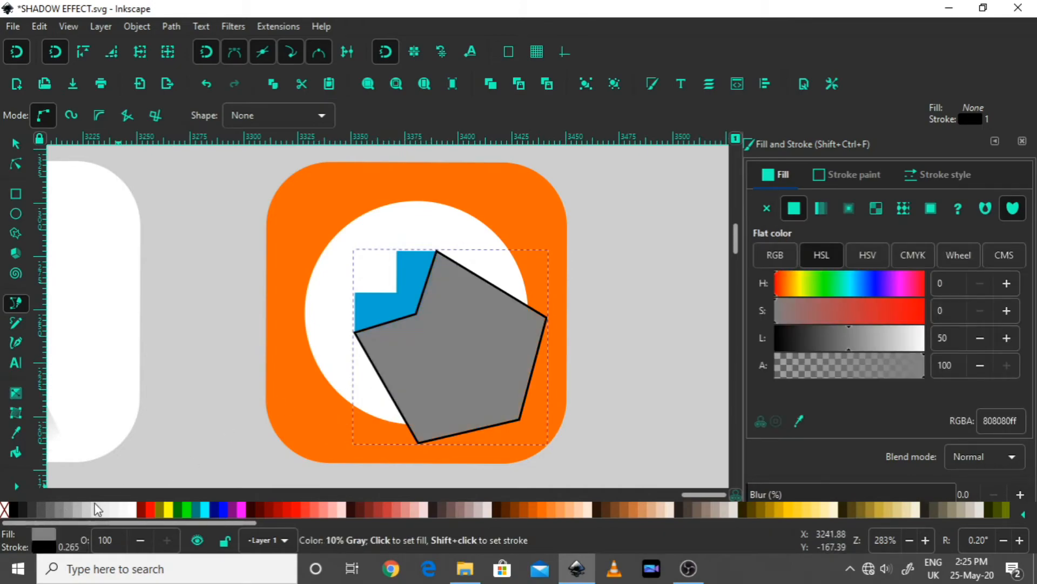
left_click(4, 511, "shift")
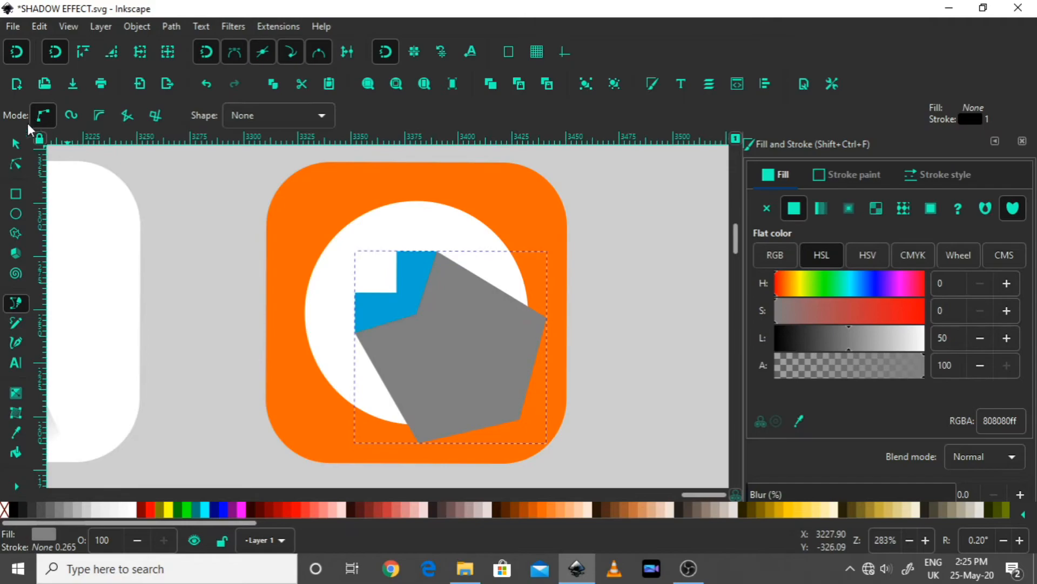
left_click(15, 143)
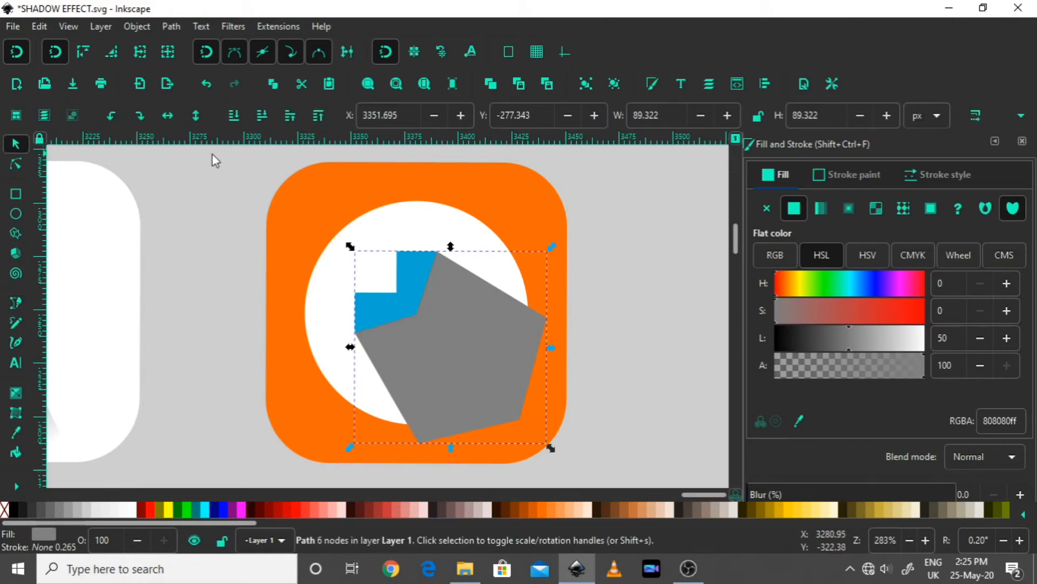
left_click(262, 115)
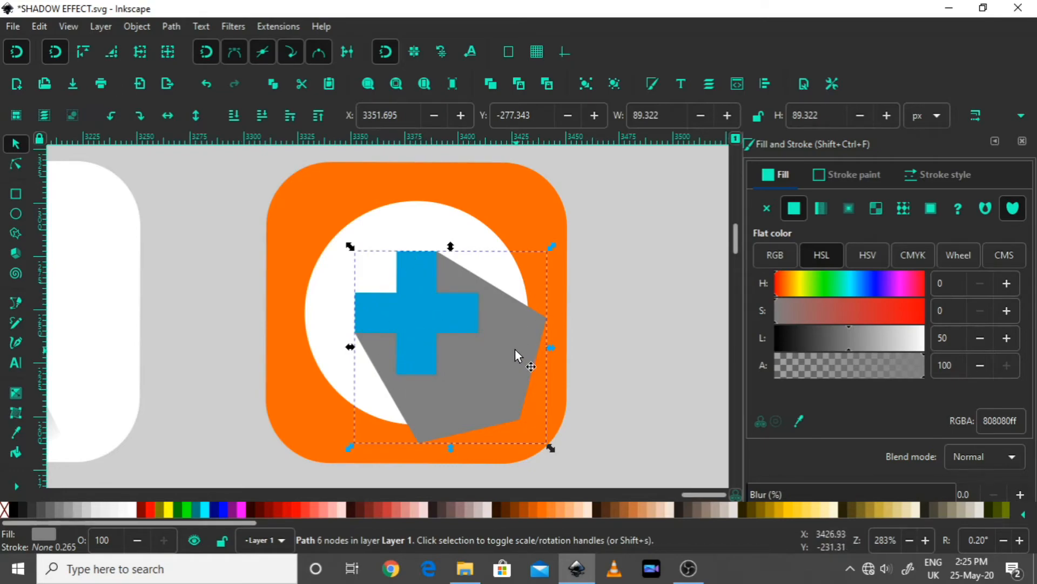
left_click(648, 313)
scroll(556, 316, "down", 2)
scroll(535, 325, "up", 2)
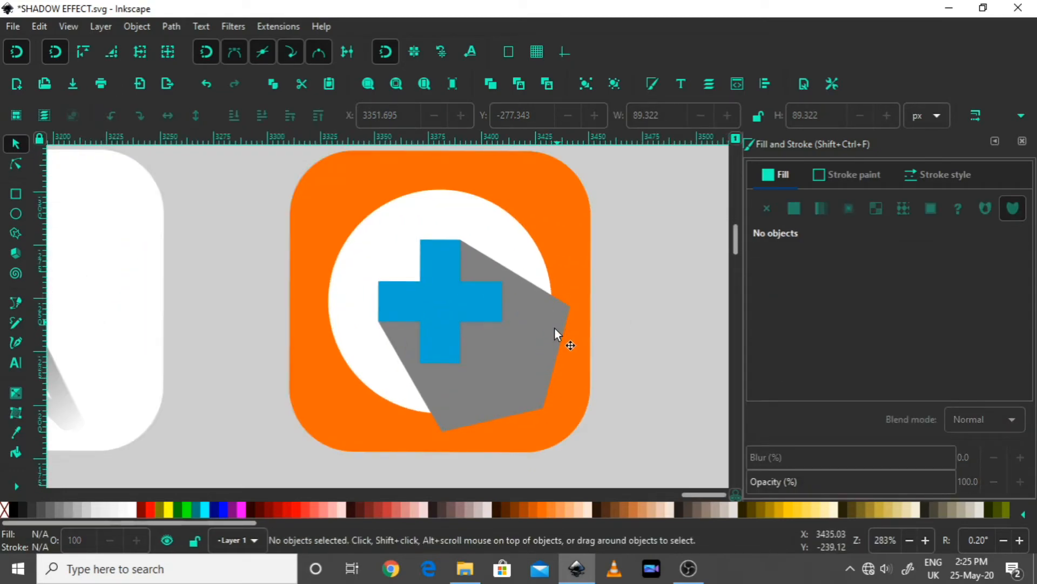
Step: Duplicate the white circle, raise the copy to the top, and intersect it with the grey shape to clip the shadow to the circle
left_click(505, 243)
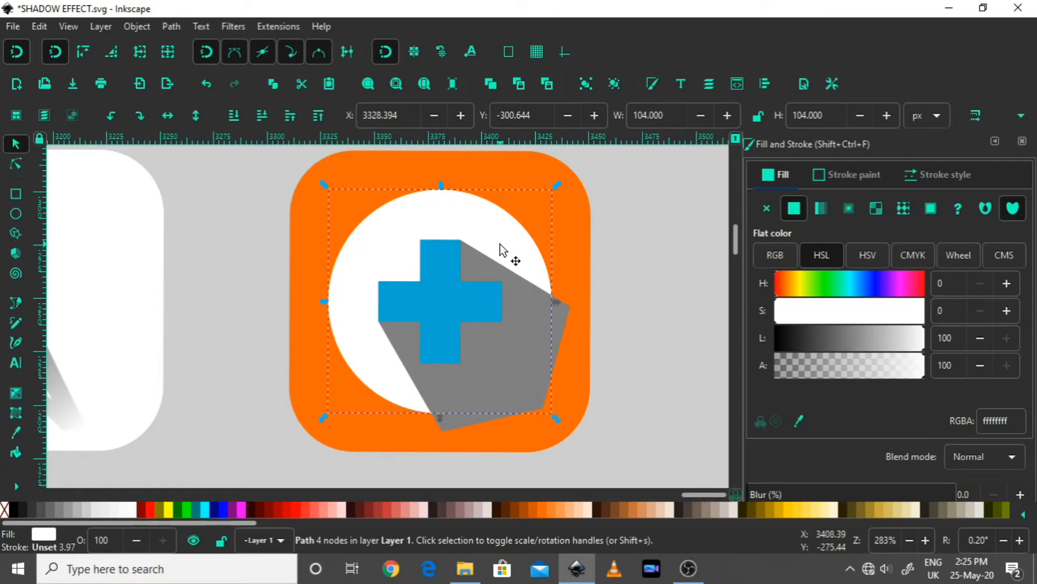
key("ctrl")
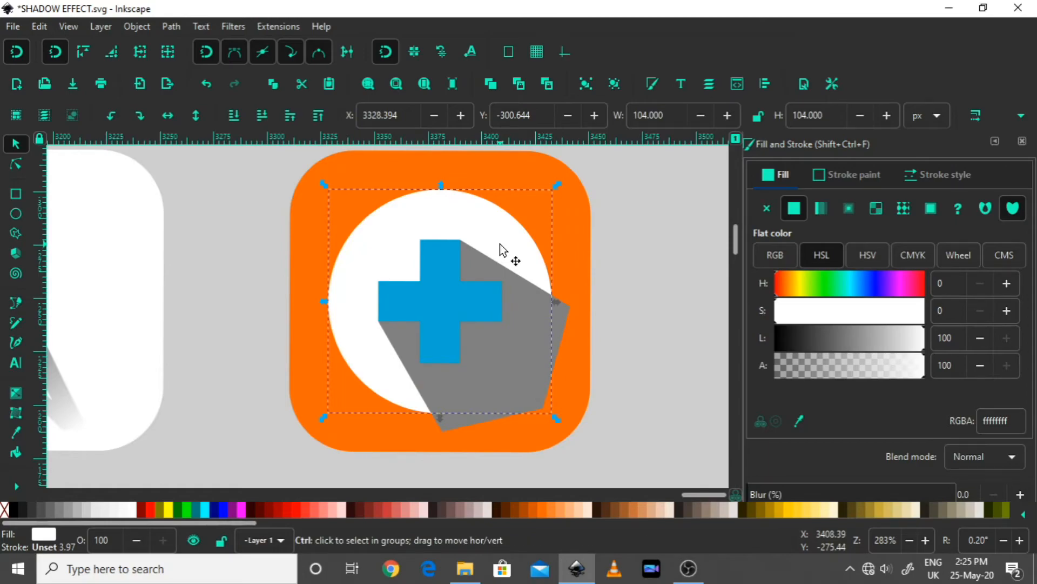
key("Home")
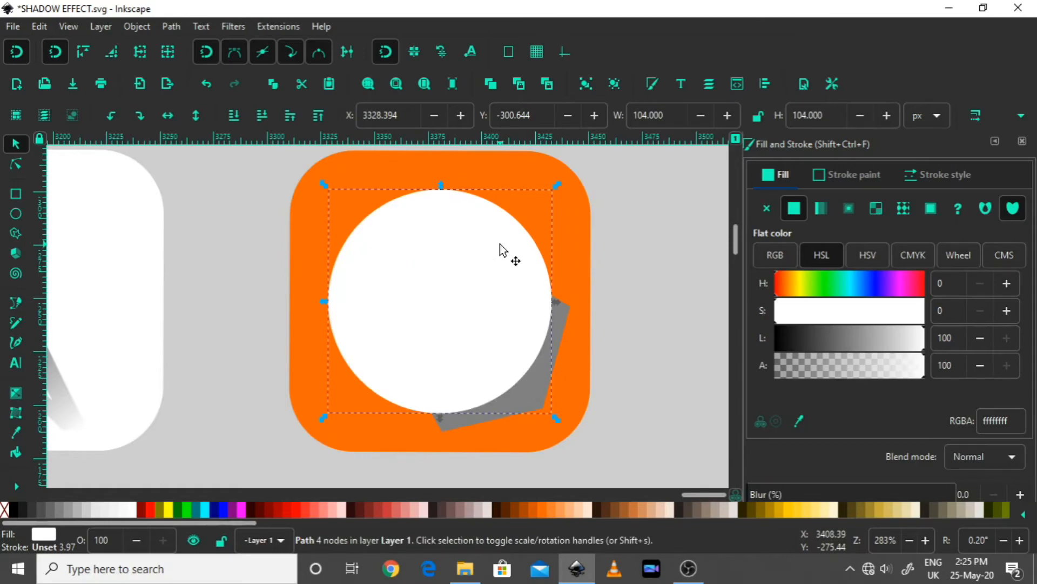
key("shift")
left_click(561, 313, "shift")
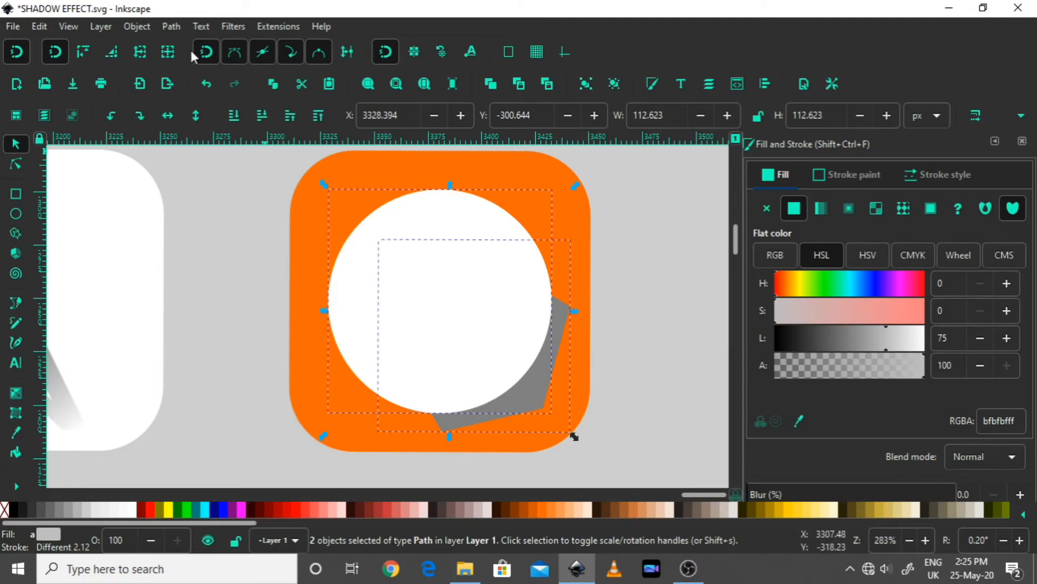
left_click(178, 24)
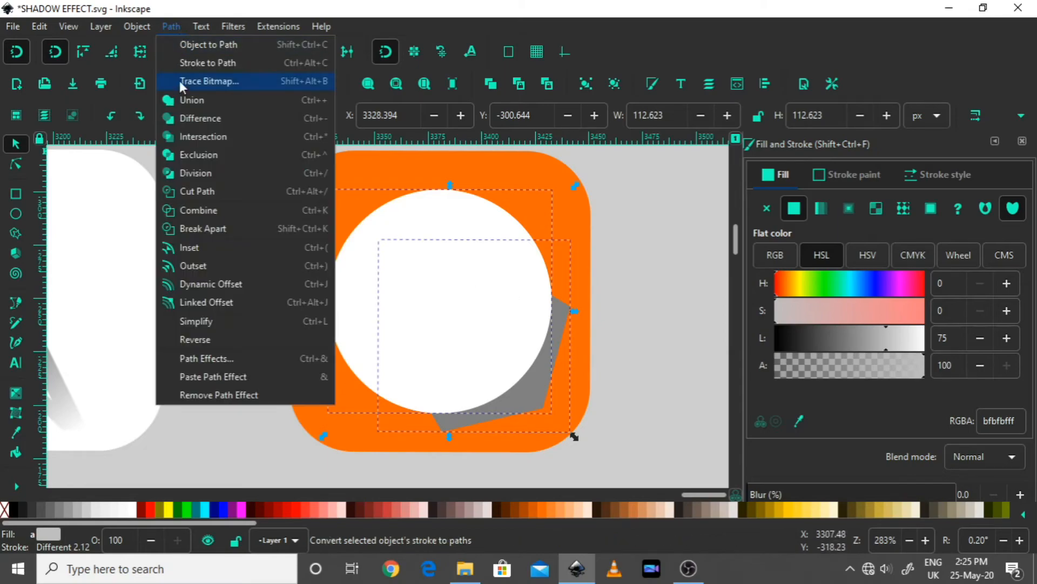
left_click(200, 135)
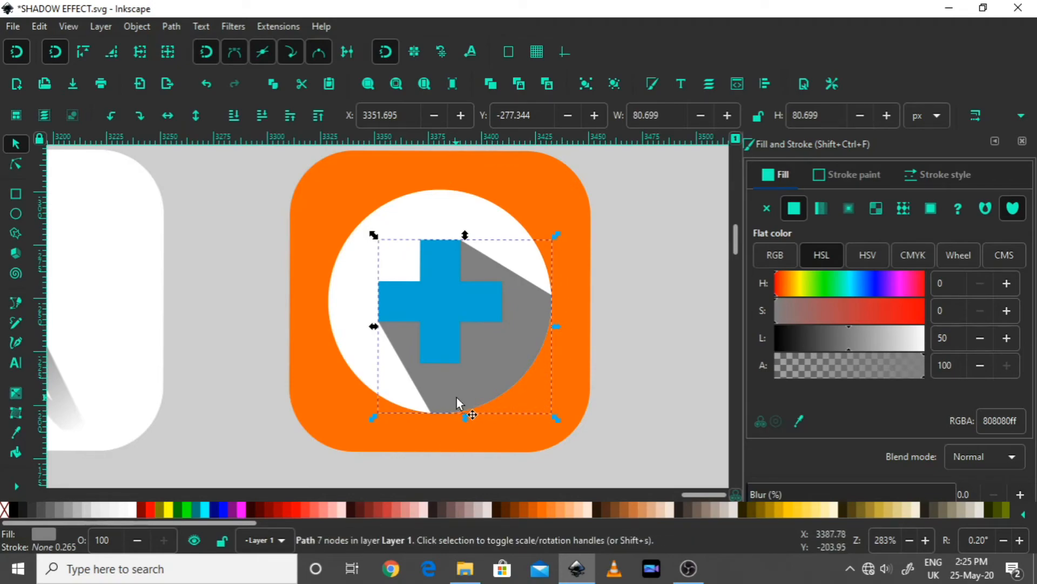
left_click(643, 302)
scroll(525, 319, "left", 3)
scroll(501, 316, "right", 3)
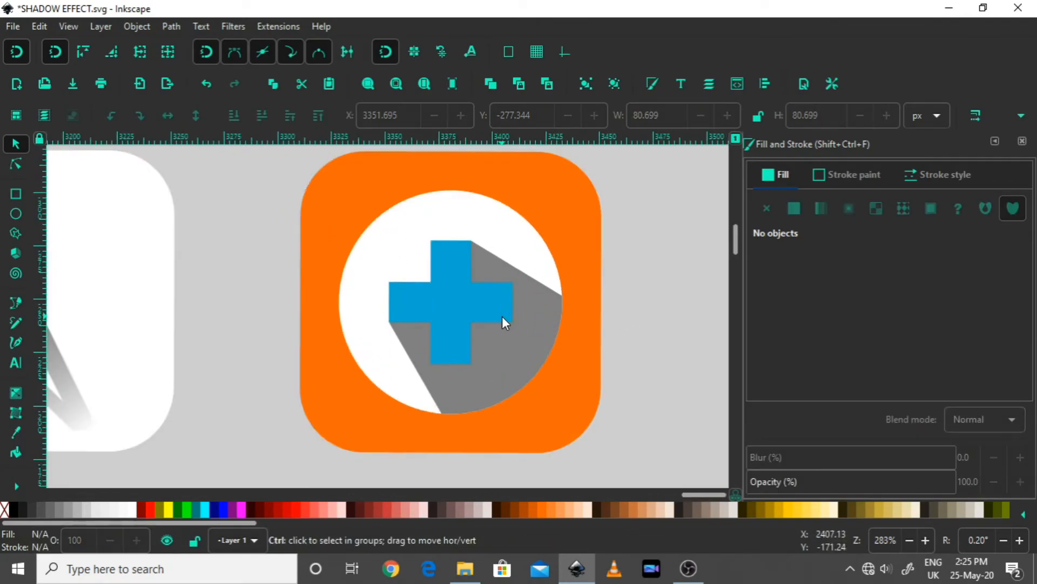
scroll(502, 330, "down", 3)
scroll(502, 337, "up", 3)
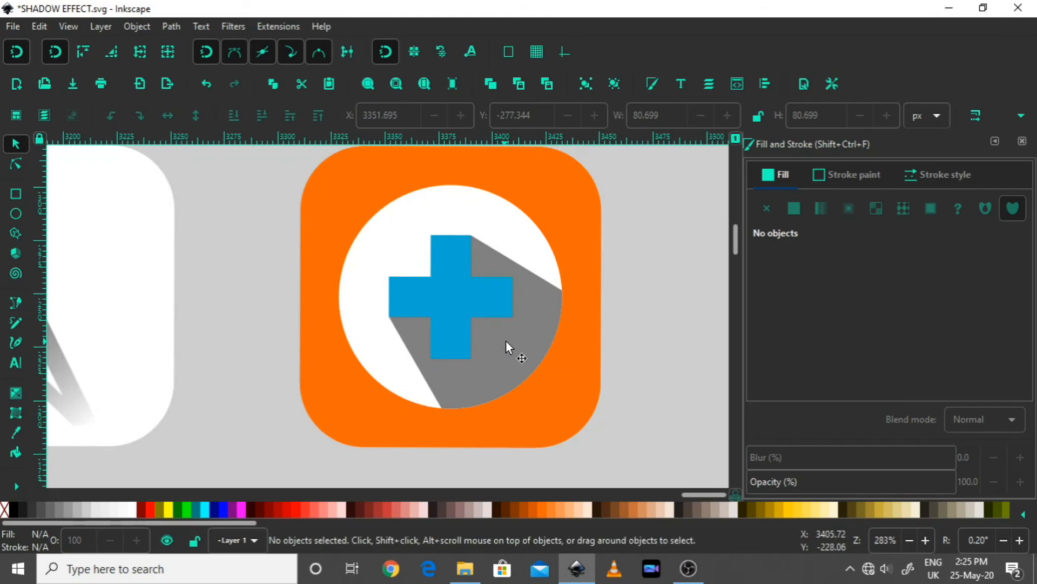
Step: Lighten the plus's clipped shadow to a grey with lightness 64, then deselect it
left_click(506, 339)
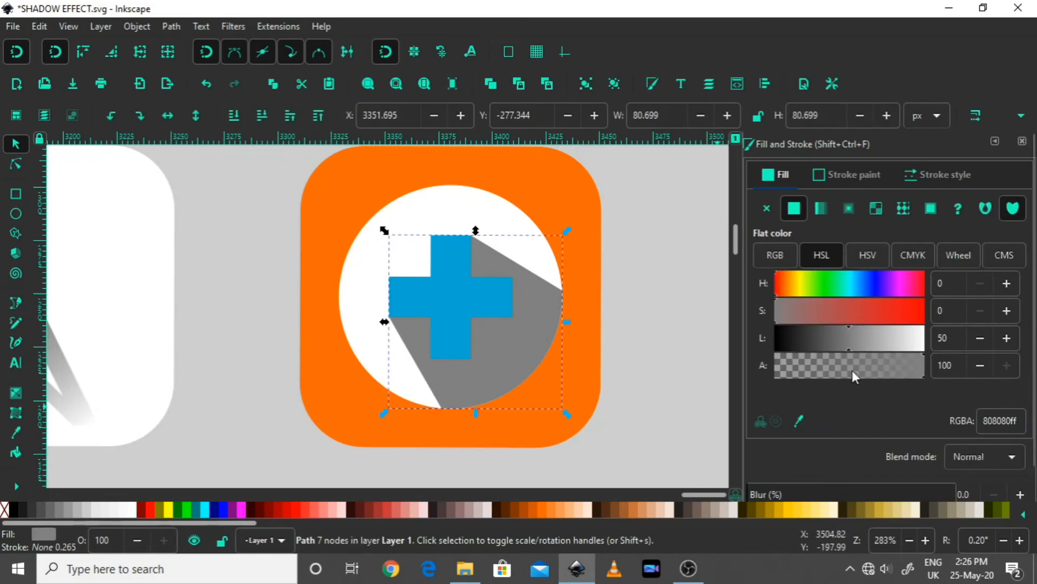
left_click_drag(849, 347, 867, 347)
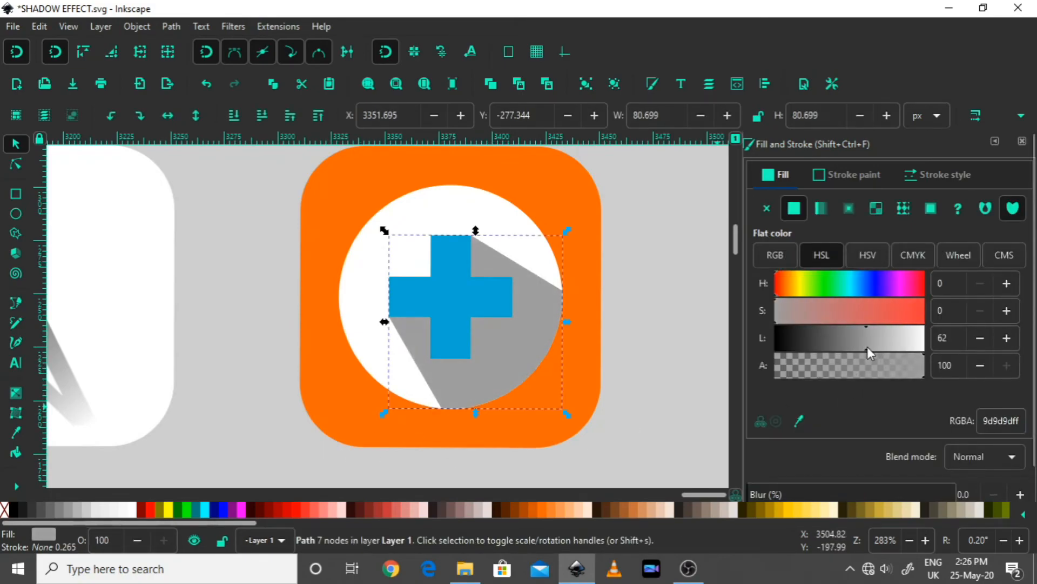
left_click(90, 509)
left_click(74, 513)
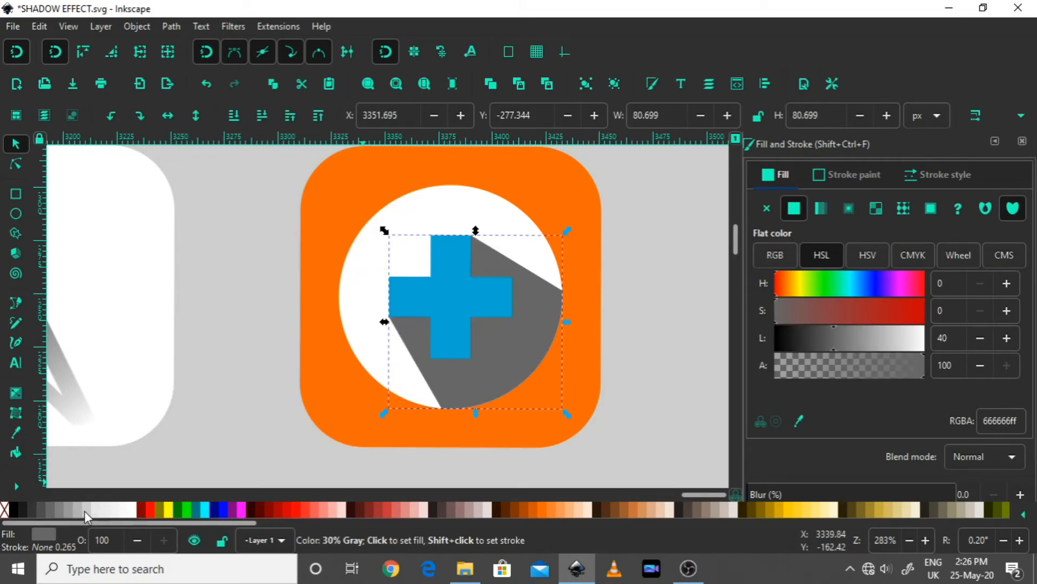
left_click(66, 510)
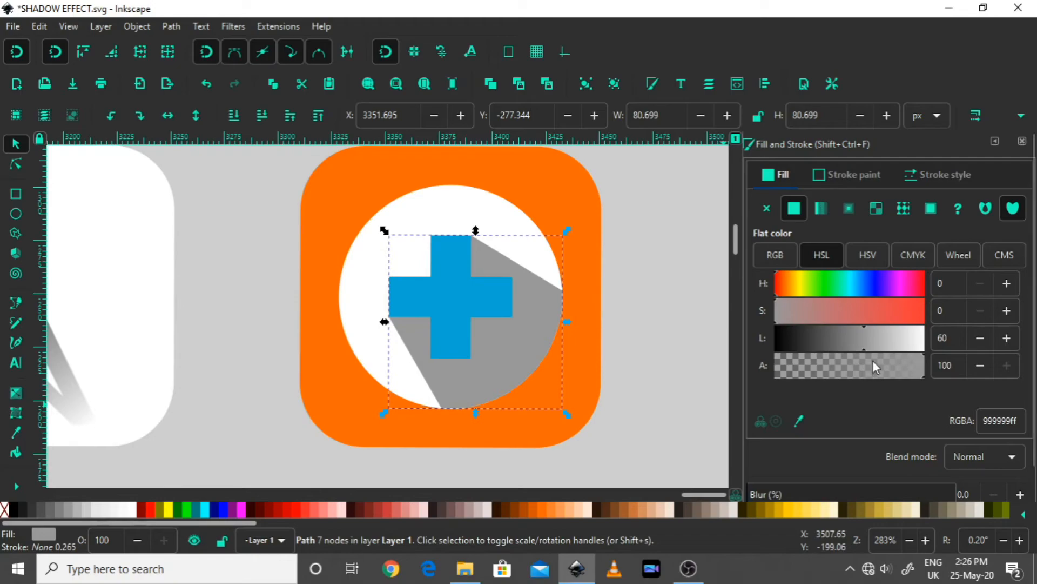
left_click_drag(866, 348, 870, 349)
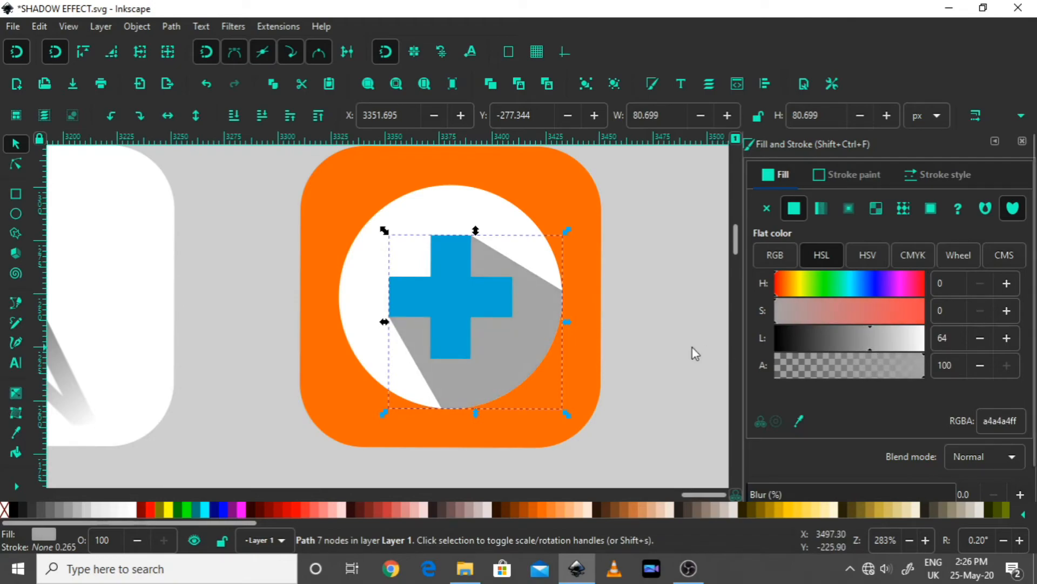
left_click(667, 343)
scroll(657, 367, "down", 2, "ctrl")
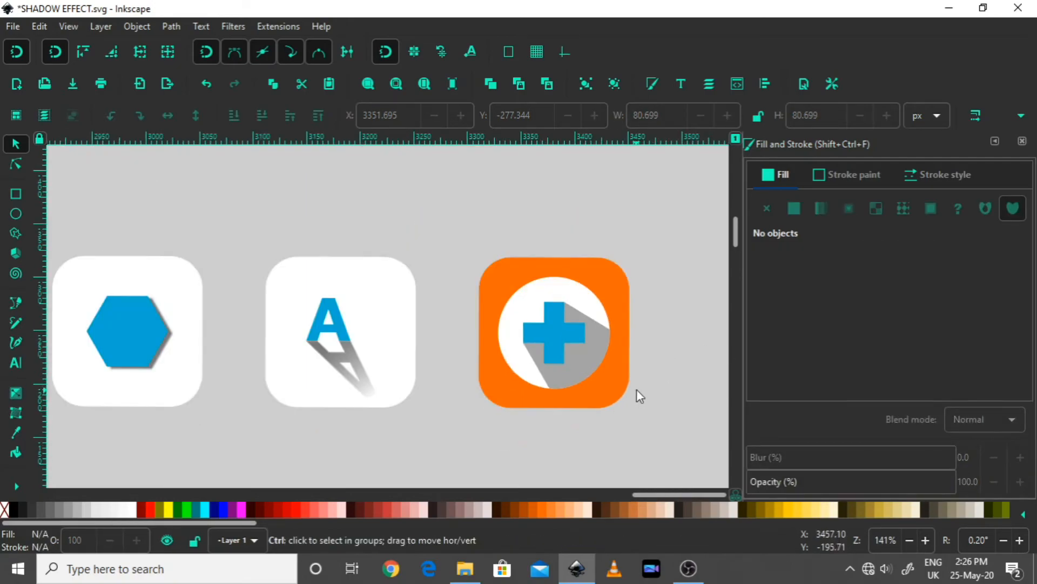
scroll(637, 388, "up", 1, "ctrl")
scroll(605, 374, "right", 3)
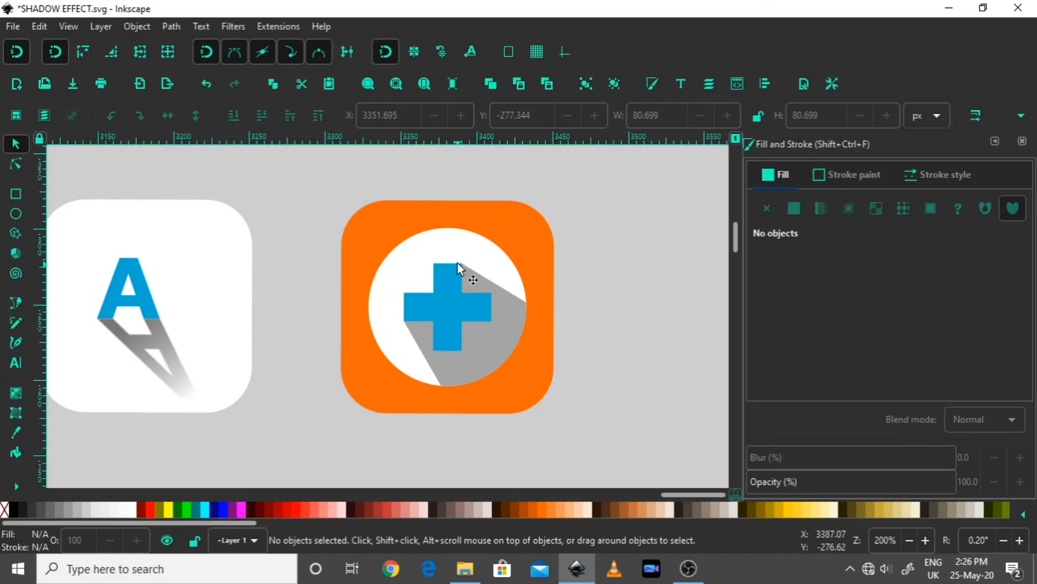
scroll(468, 310, "down", 1, "ctrl")
scroll(487, 293, "up", 1, "ctrl")
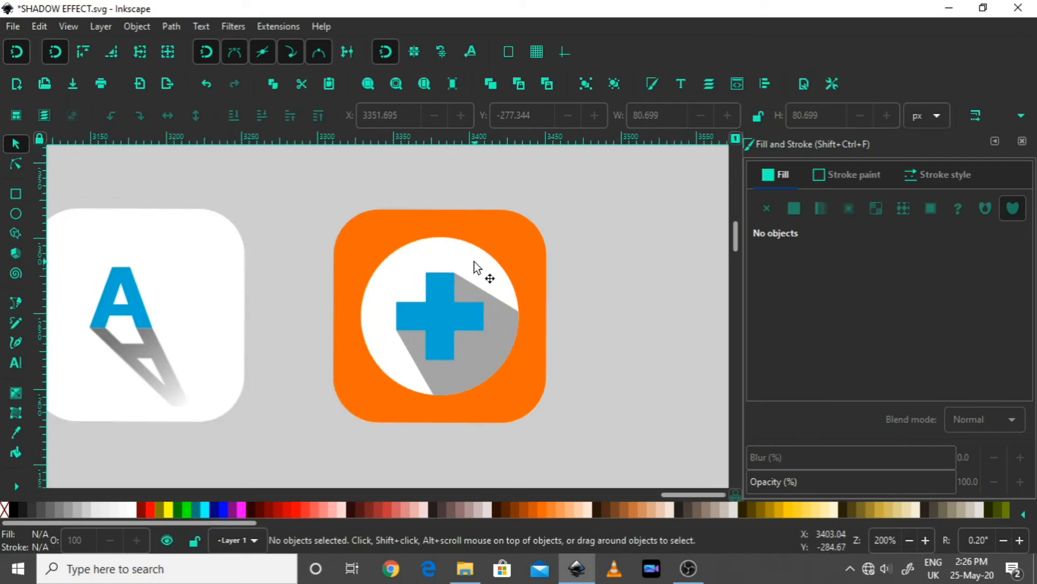
left_click(414, 345)
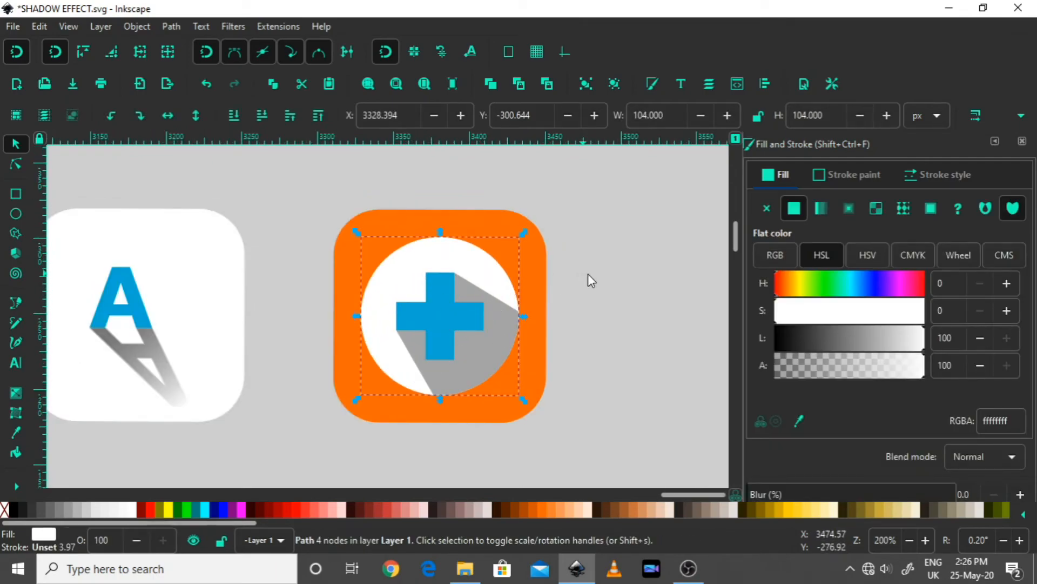
key("Escape")
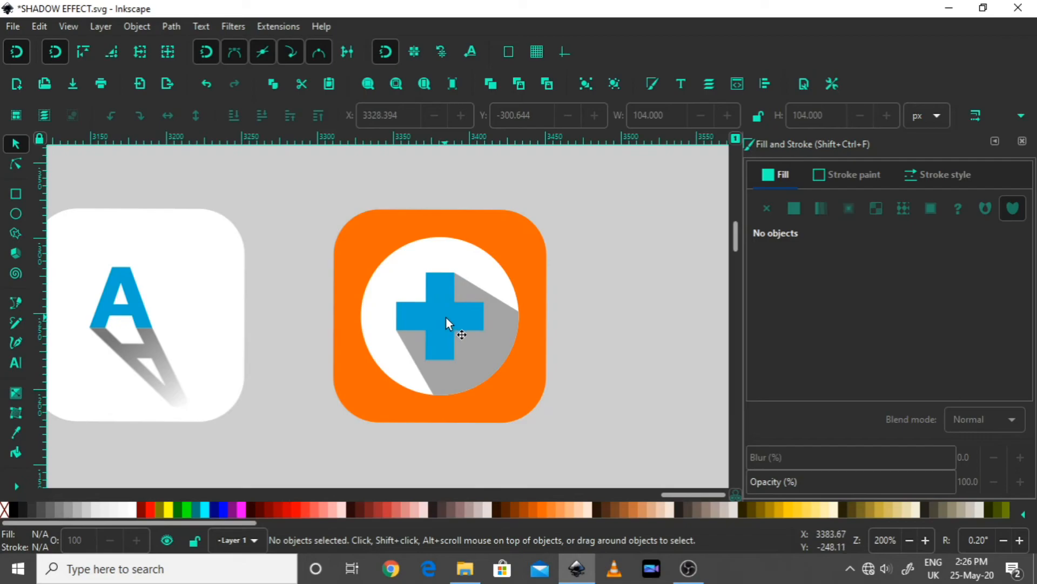
Step: Draw a closed six-node path about 133 by 131 px from the white circle's upper-right edge, beyond the orange square, to its lower-left edge
left_click(17, 304)
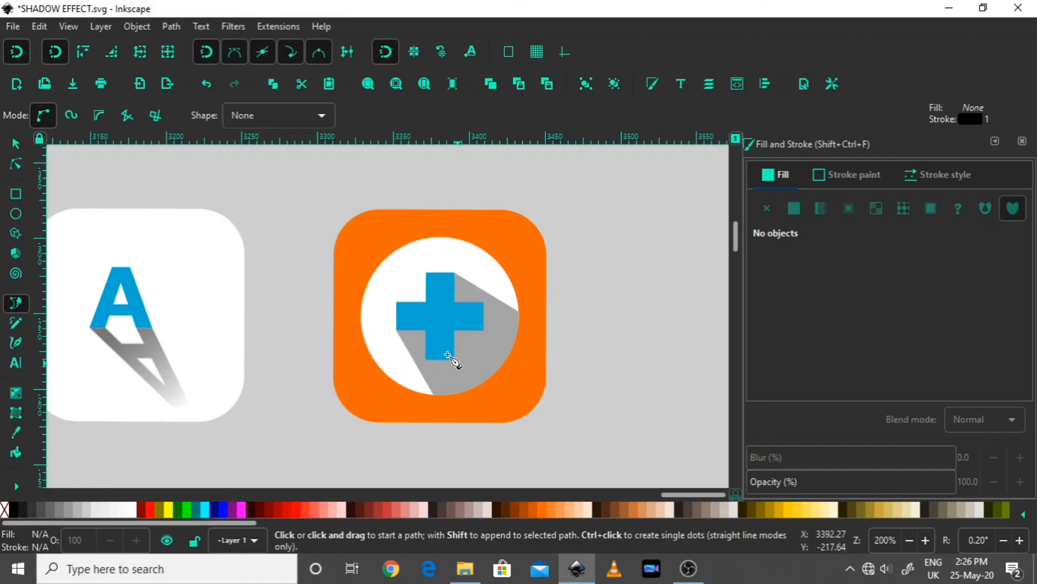
left_click(493, 257)
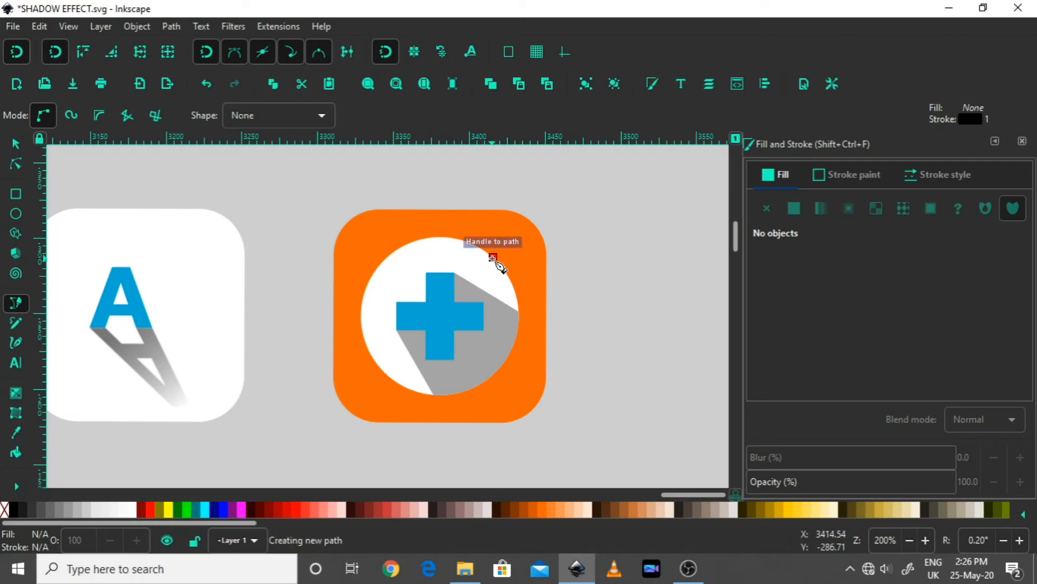
left_click(581, 328)
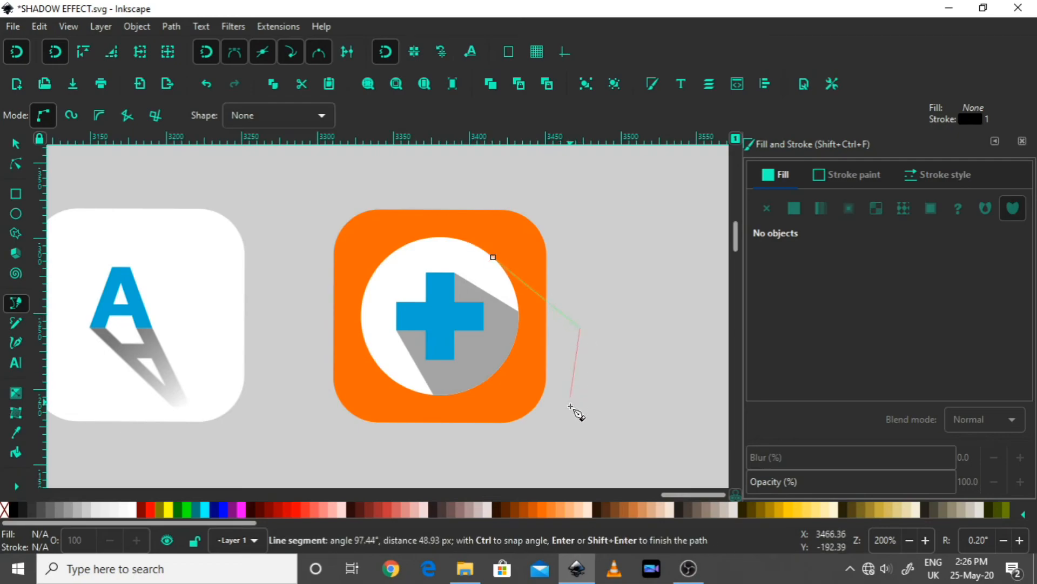
left_click(562, 423)
left_click_drag(488, 438, 464, 440)
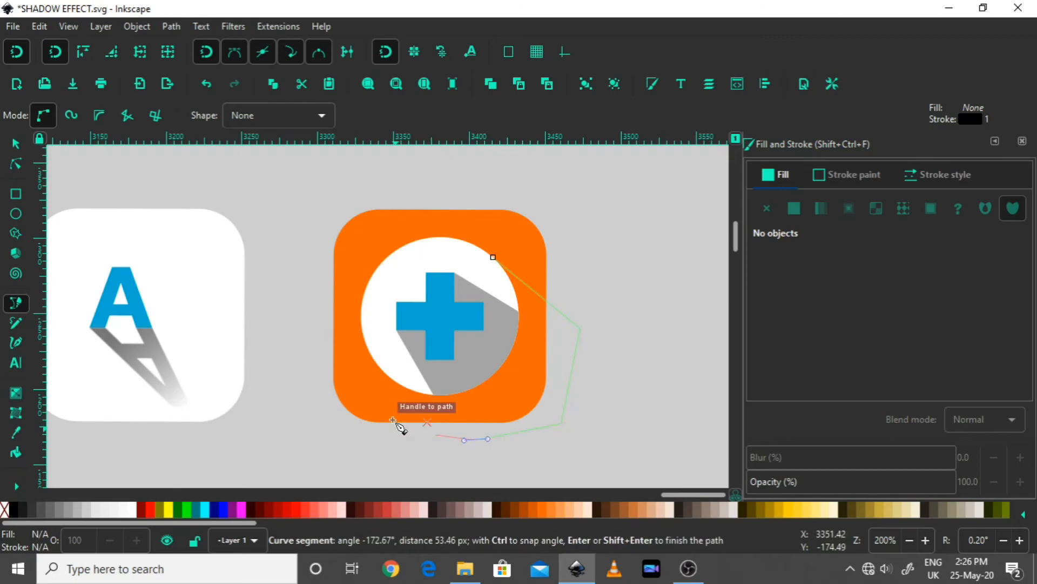
left_click(444, 456)
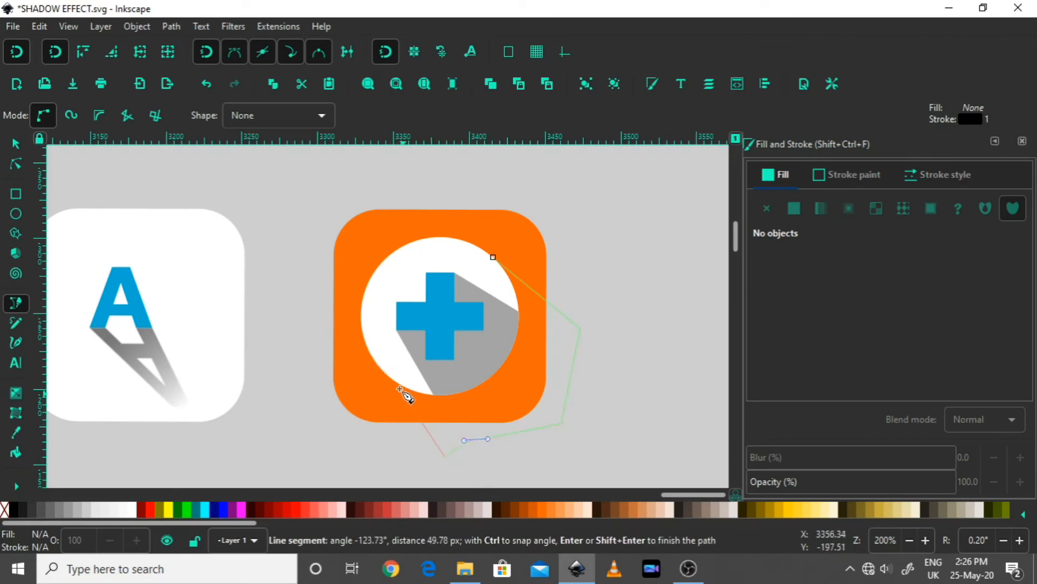
left_click(378, 365)
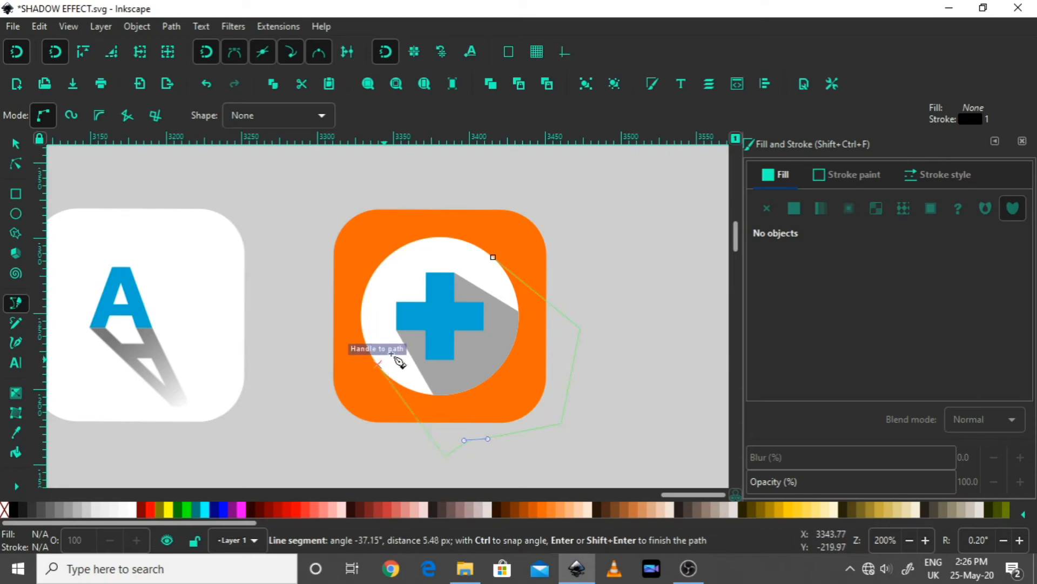
left_click(493, 258)
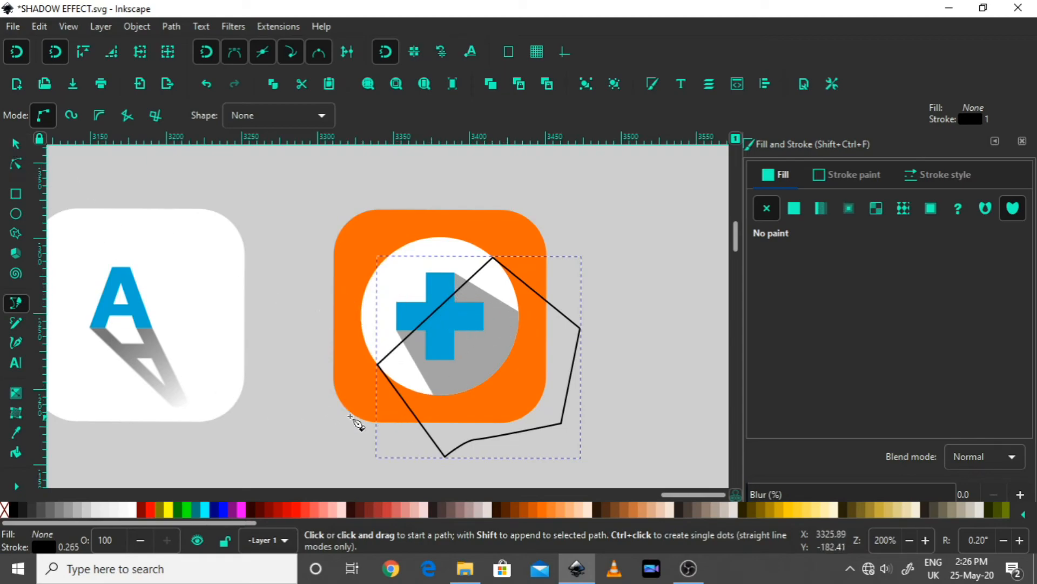
Step: Fill the new shadow shape with dark grey 4d4d4d, remove its stroke, and stack it between the orange square and the white circle
left_click(48, 509)
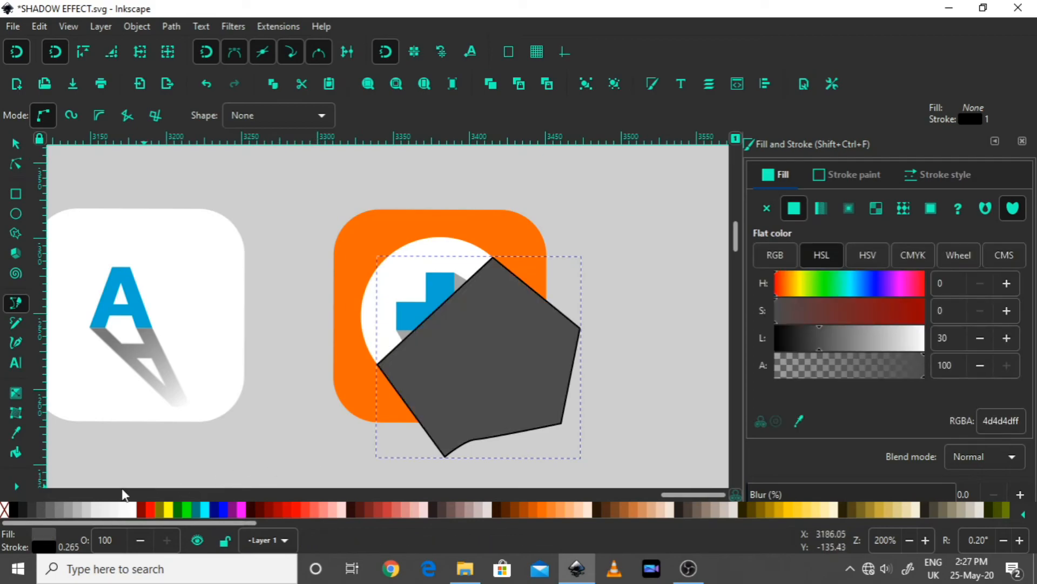
left_click(6, 513, "shift")
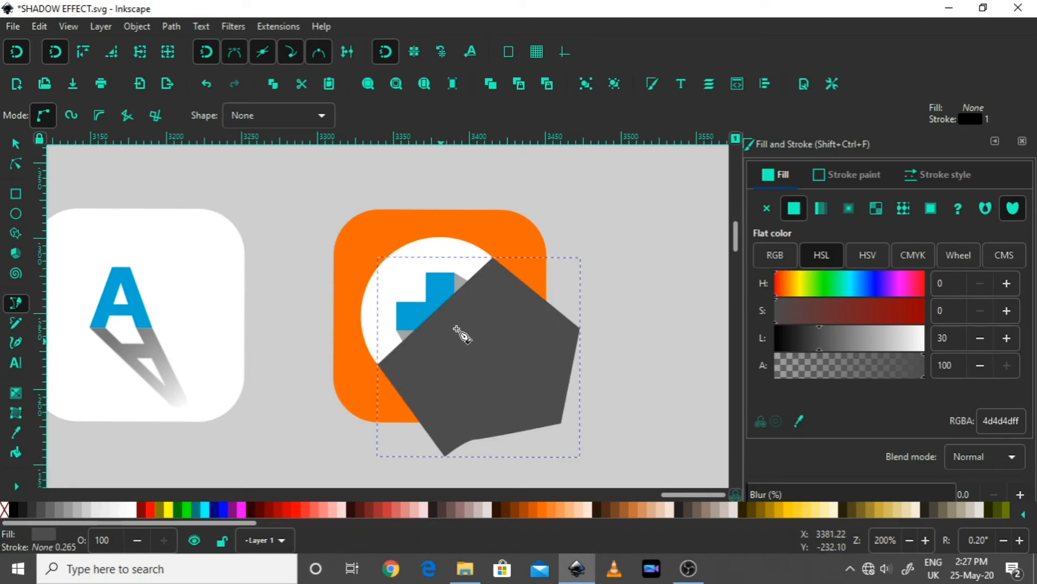
left_click(22, 143)
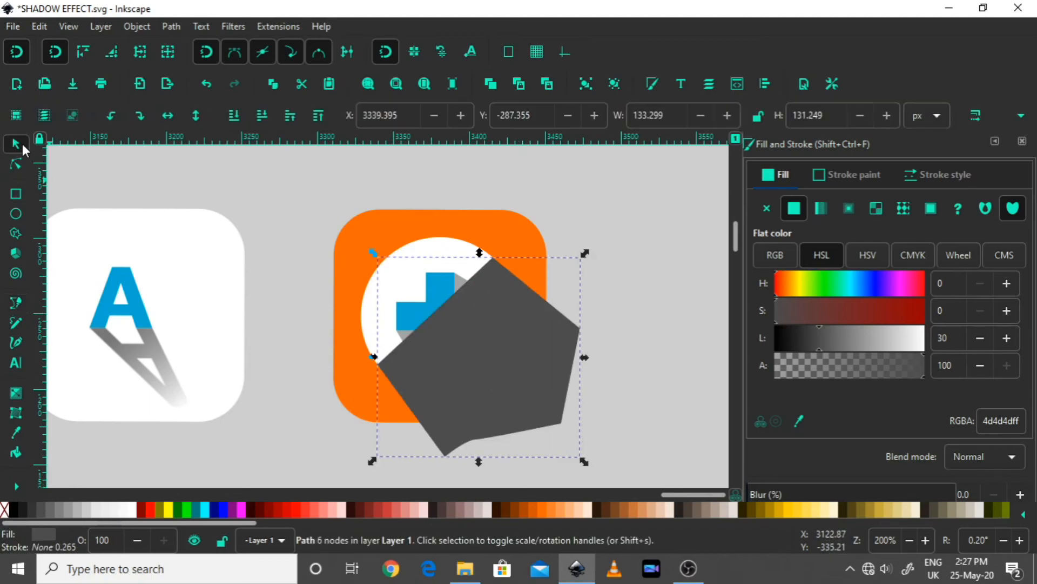
left_click(235, 115)
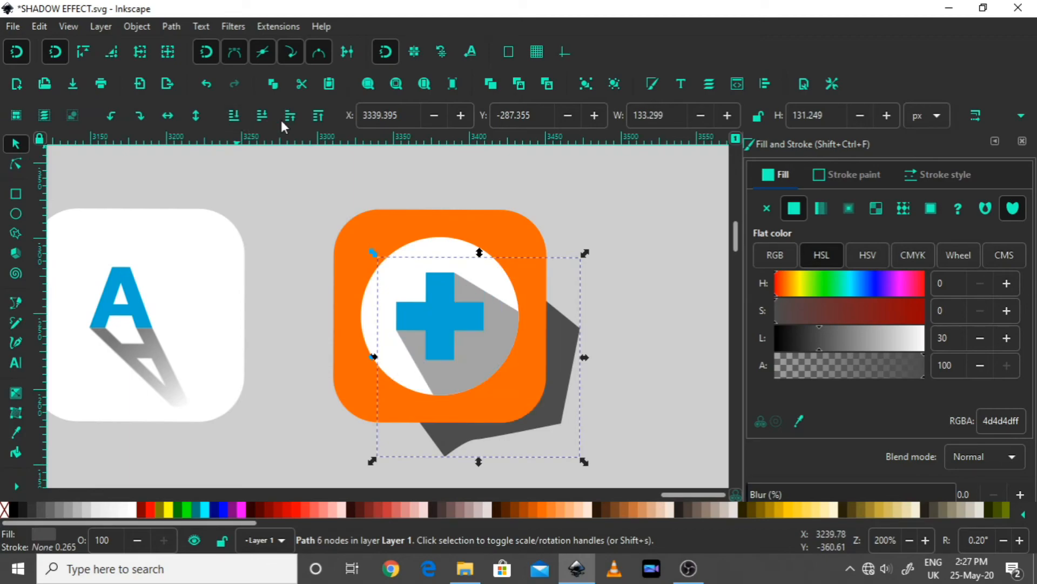
left_click(291, 116)
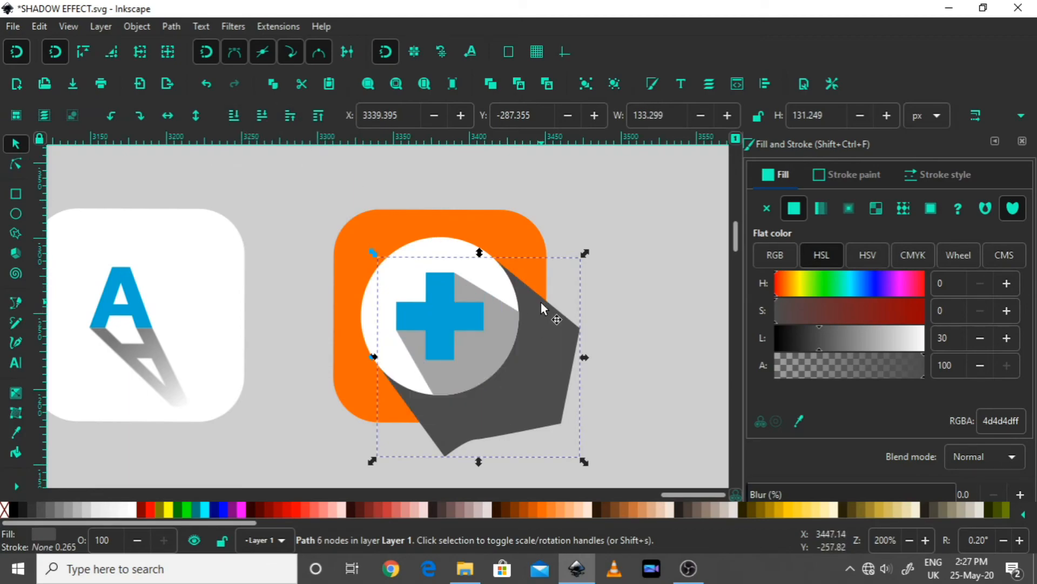
Step: Duplicate the orange rounded square, raise the copy to the top, and intersect it with the dark grey shape to clip the shadow
left_click_drag(634, 307, 605, 267)
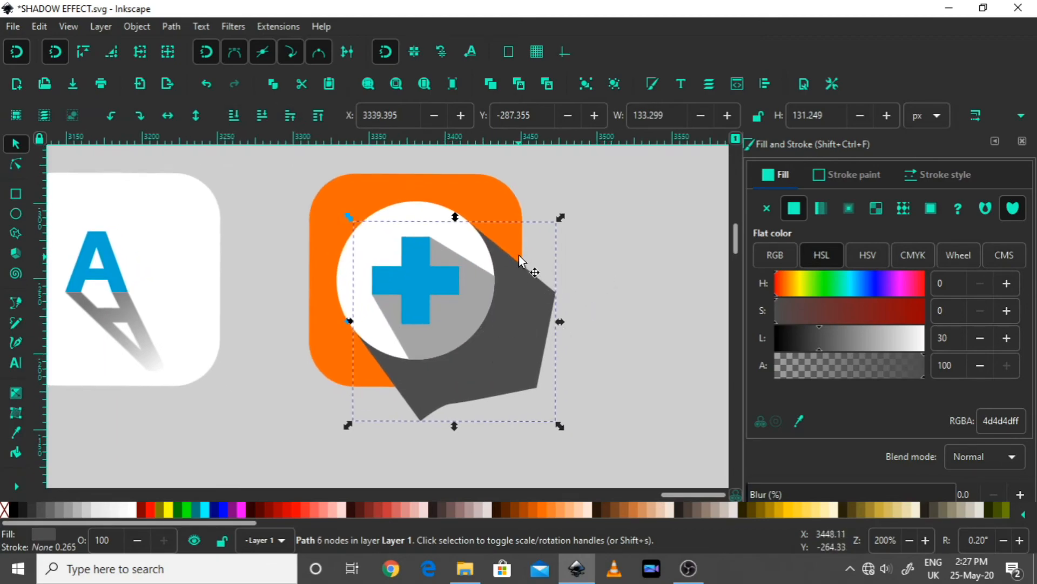
left_click(485, 203)
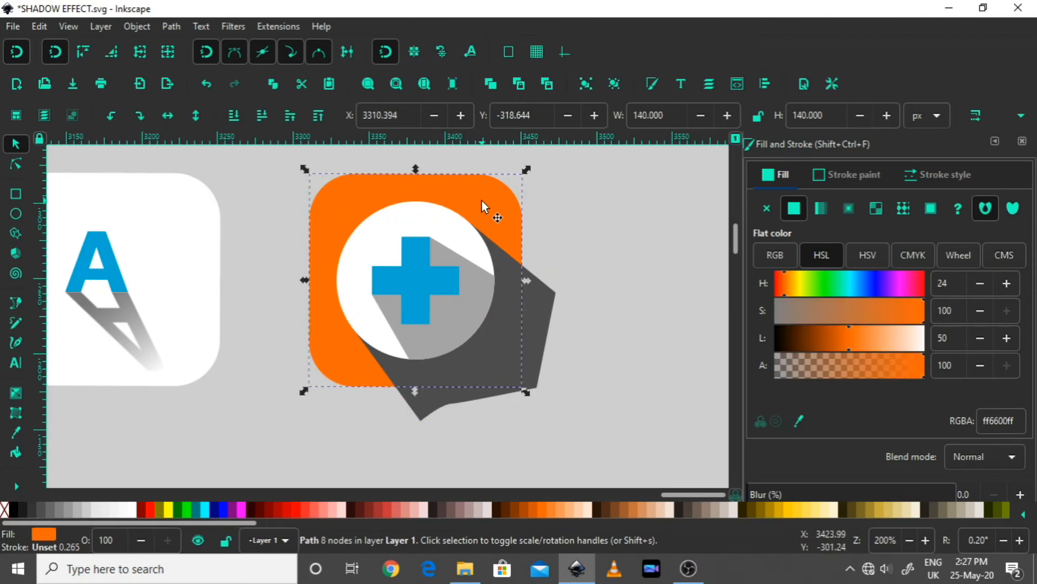
key("ctrl")
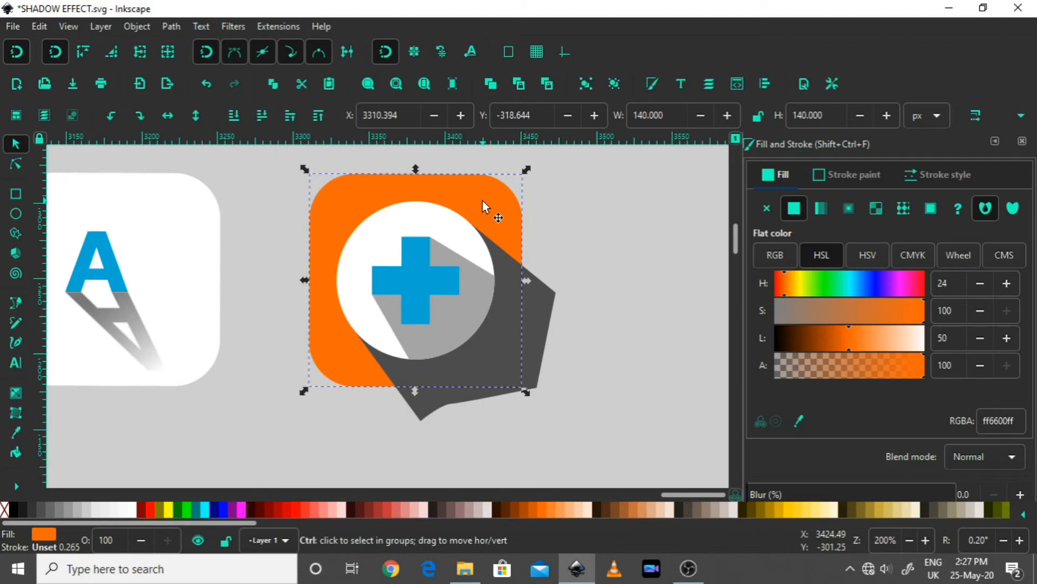
key("Home")
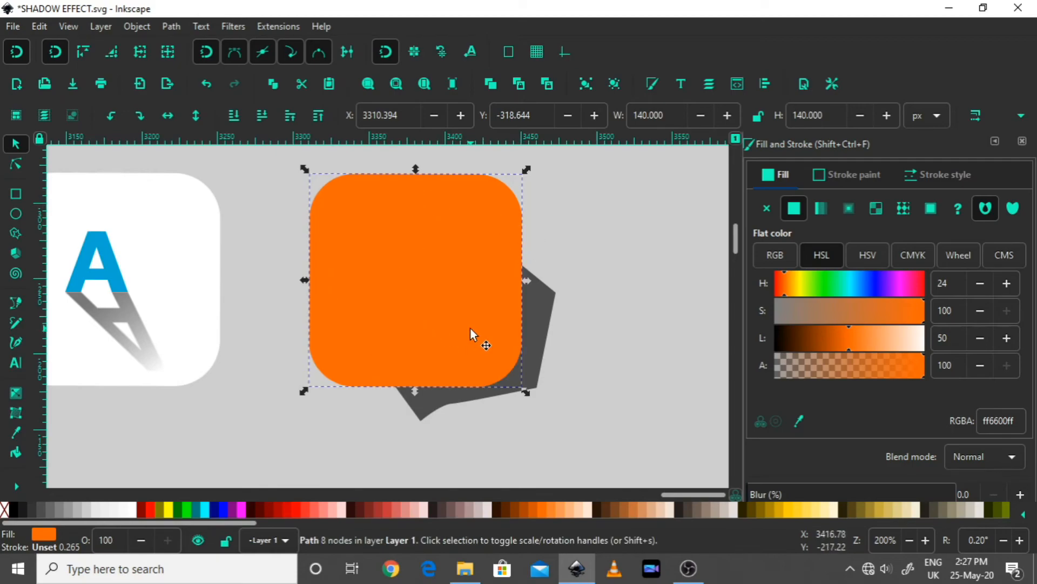
key("shift")
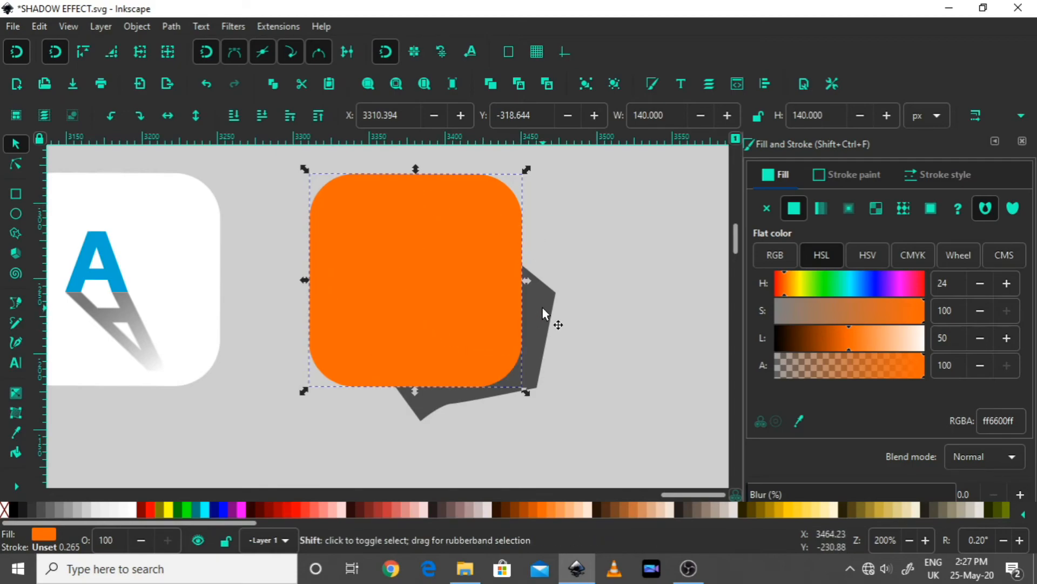
left_click(543, 308, "shift")
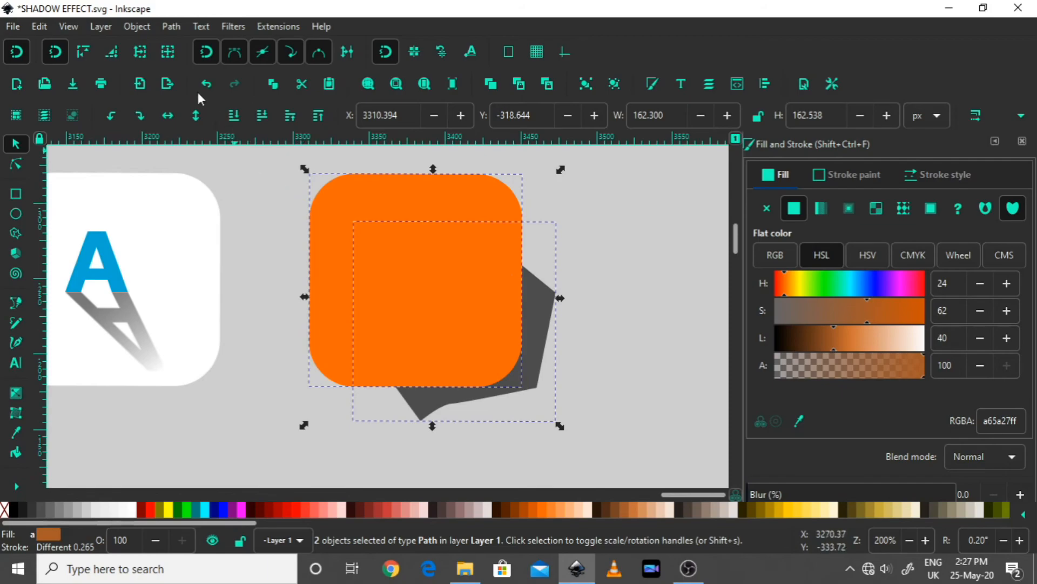
left_click(164, 28)
left_click(193, 136)
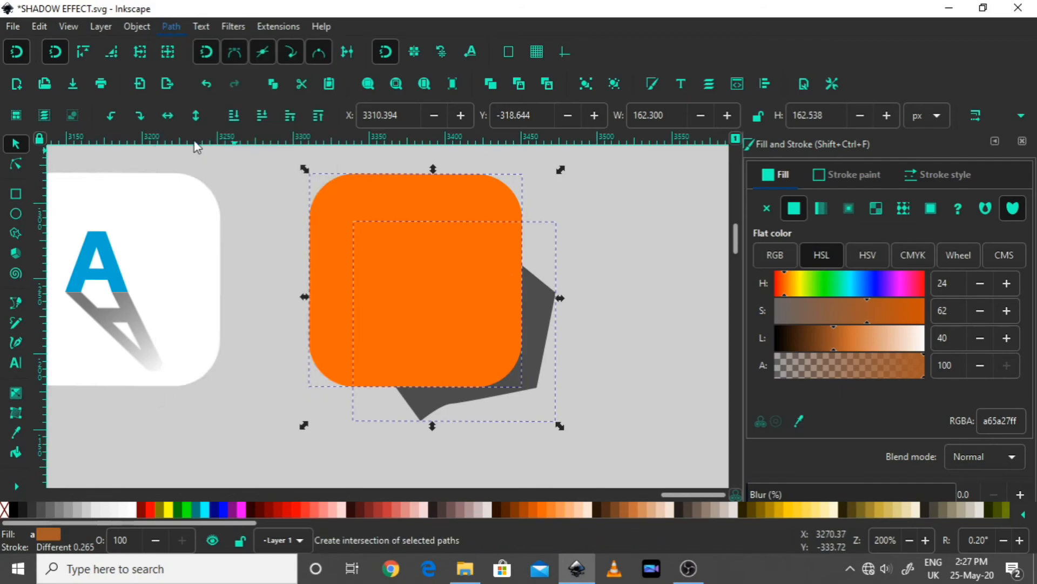
left_click(569, 348)
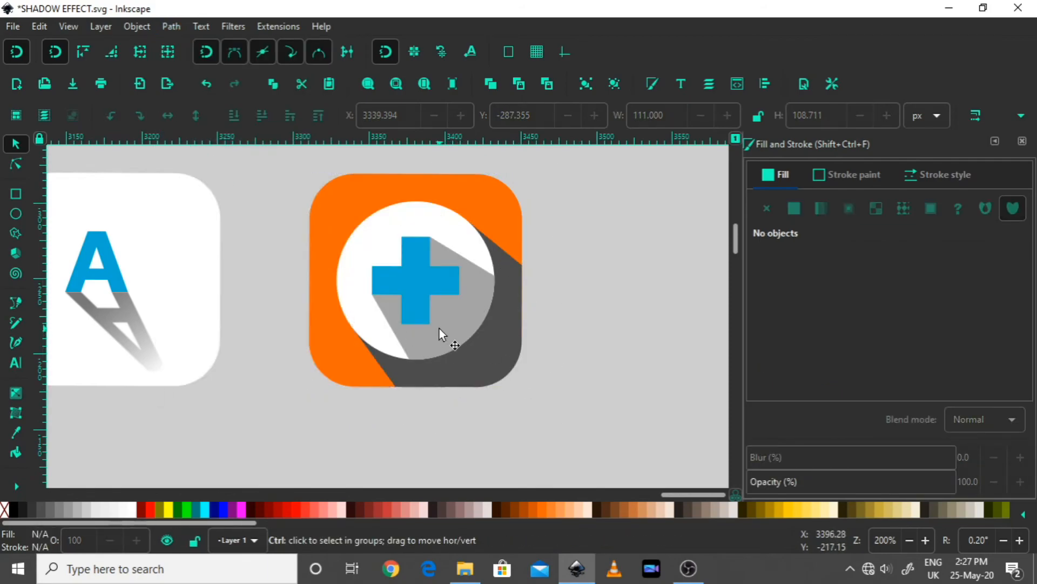
Step: Try a grey with lightness 45 at alpha 40 and 100, and the dark orange aa4400, as the circle's shadow colour
scroll(440, 329, "up", 1, "ctrl")
scroll(445, 329, "down", 1, "ctrl")
scroll(519, 329, "up", 1)
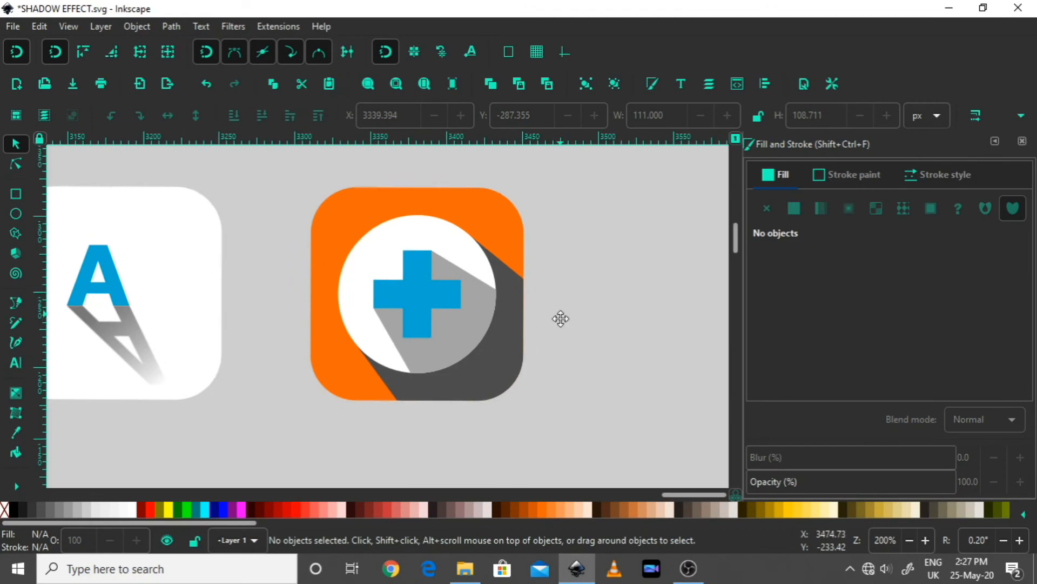
left_click(511, 351)
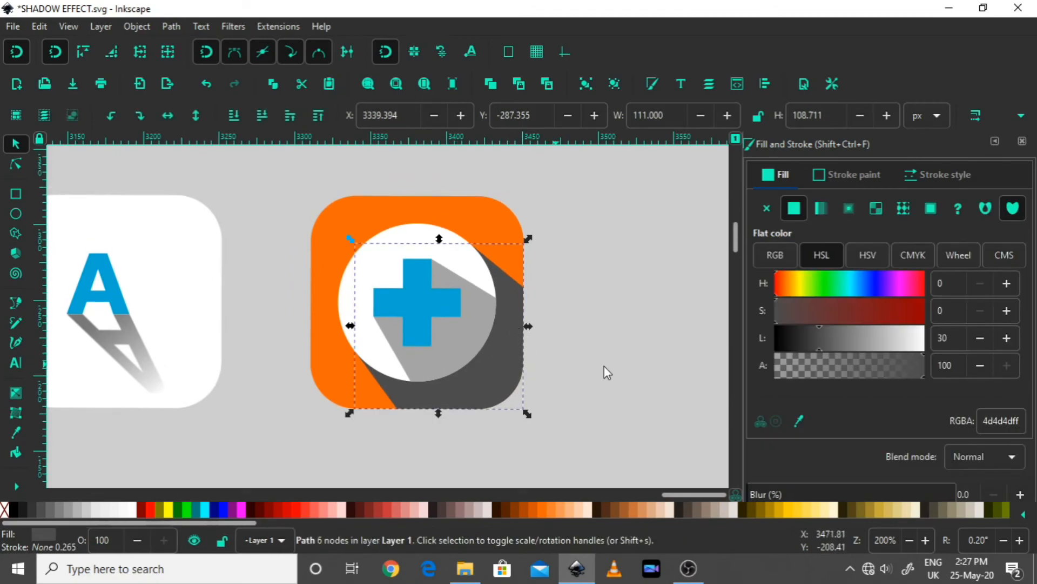
left_click_drag(821, 348, 843, 347)
left_click(835, 376)
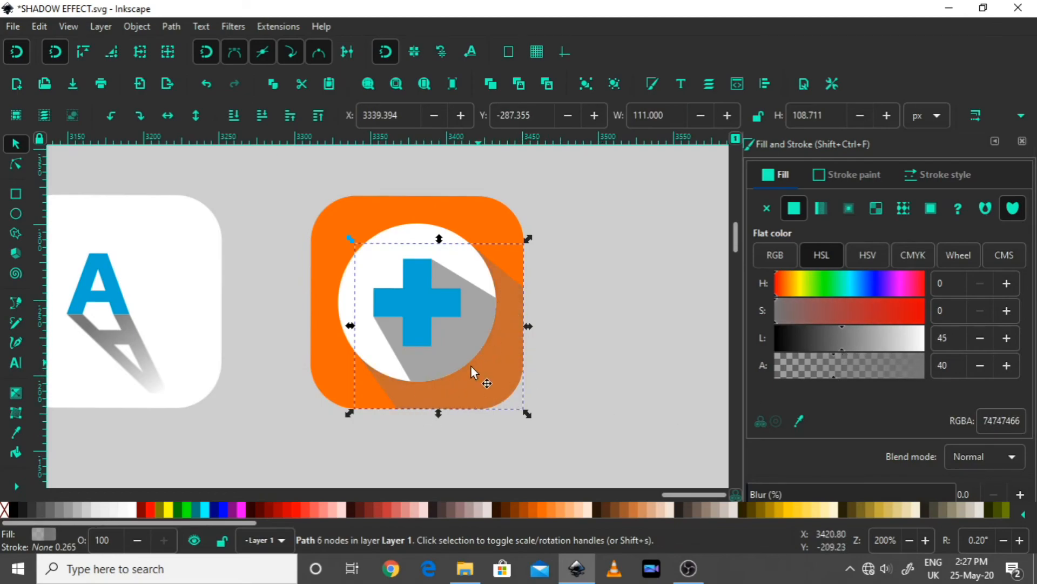
left_click_drag(834, 374, 934, 371)
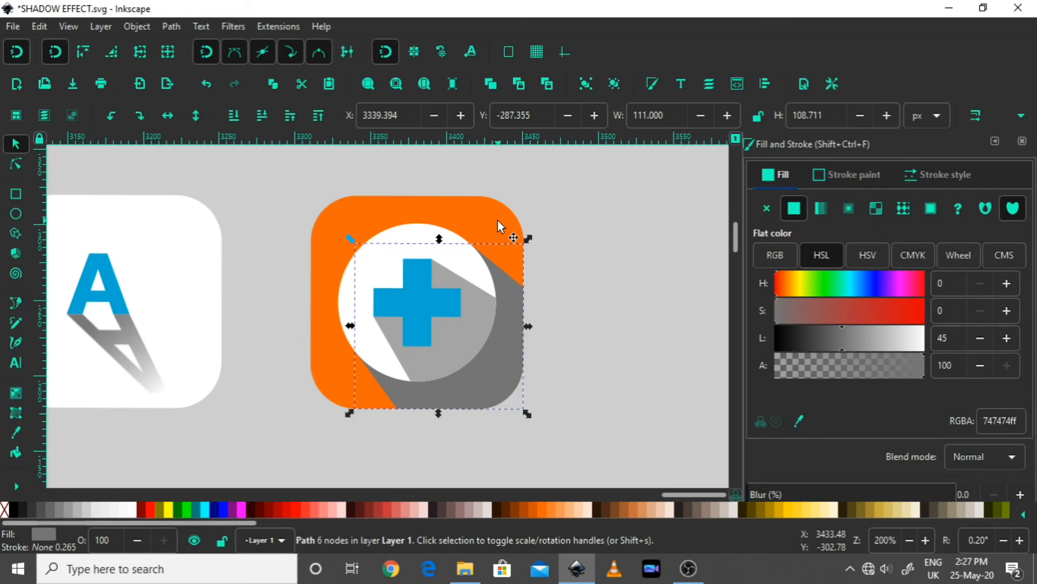
left_click(524, 509)
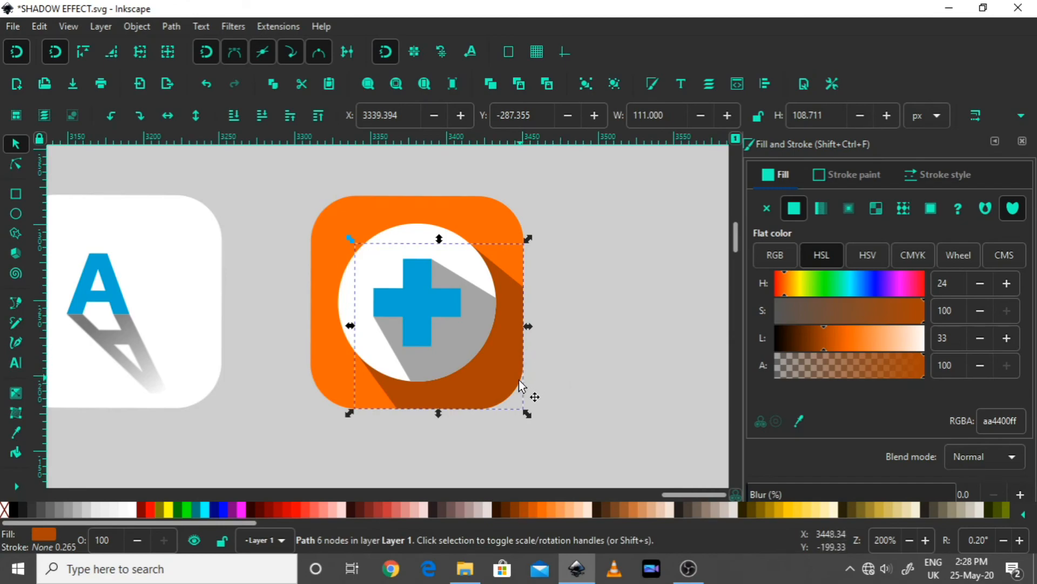
Step: Pick the square's orange ff6600 as the circle shadow's fill, darken it to lightness 36, and deselect it
key("d")
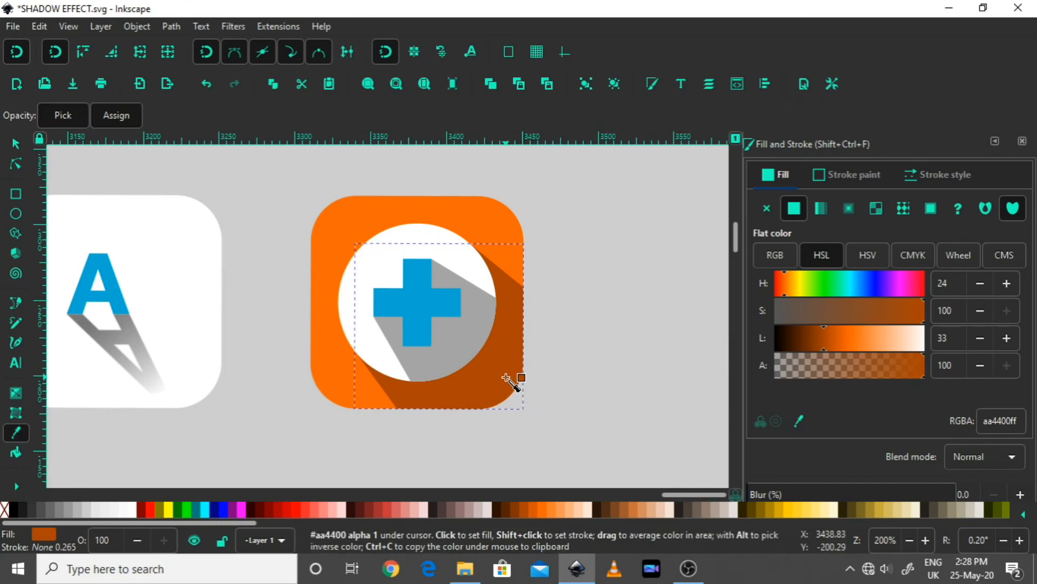
left_click(510, 221)
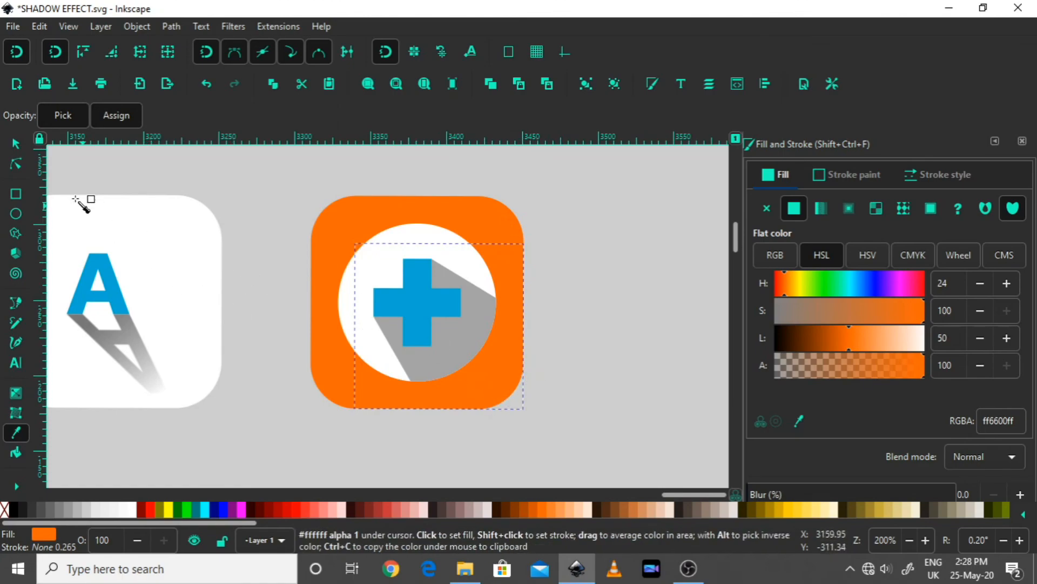
left_click(16, 142)
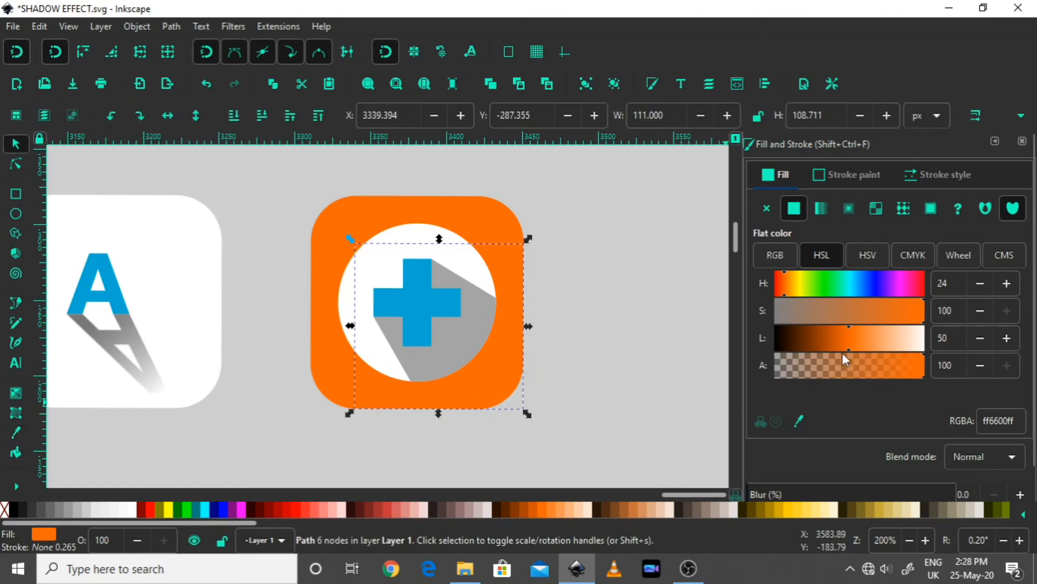
left_click_drag(850, 348, 826, 348)
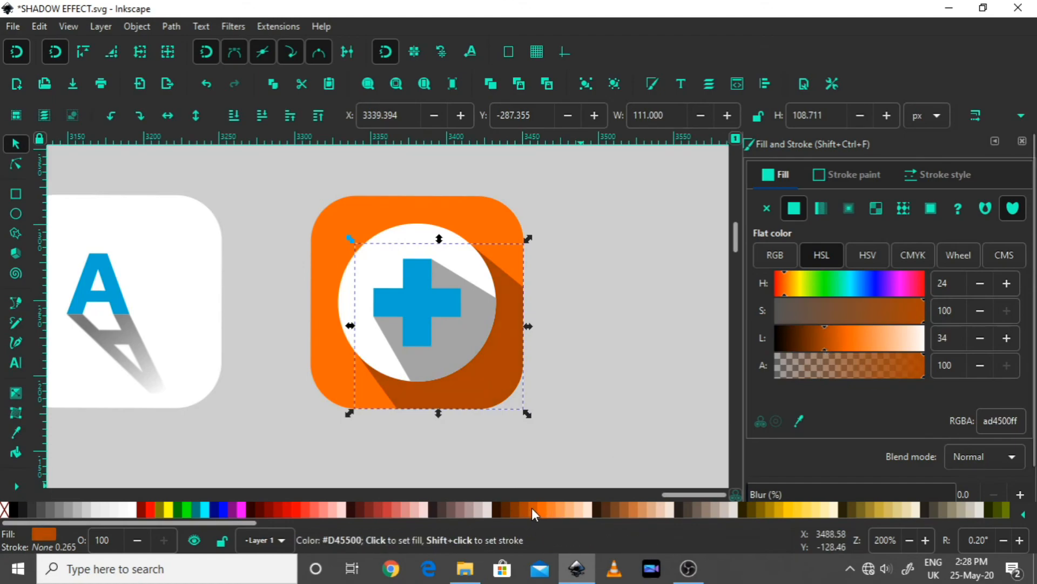
left_click_drag(822, 347, 829, 349)
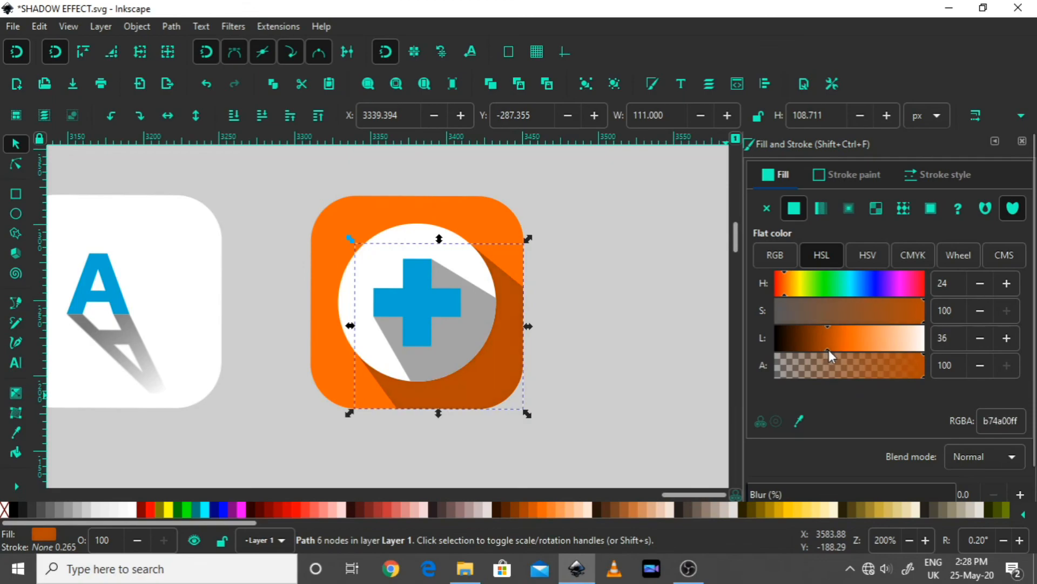
left_click(634, 353)
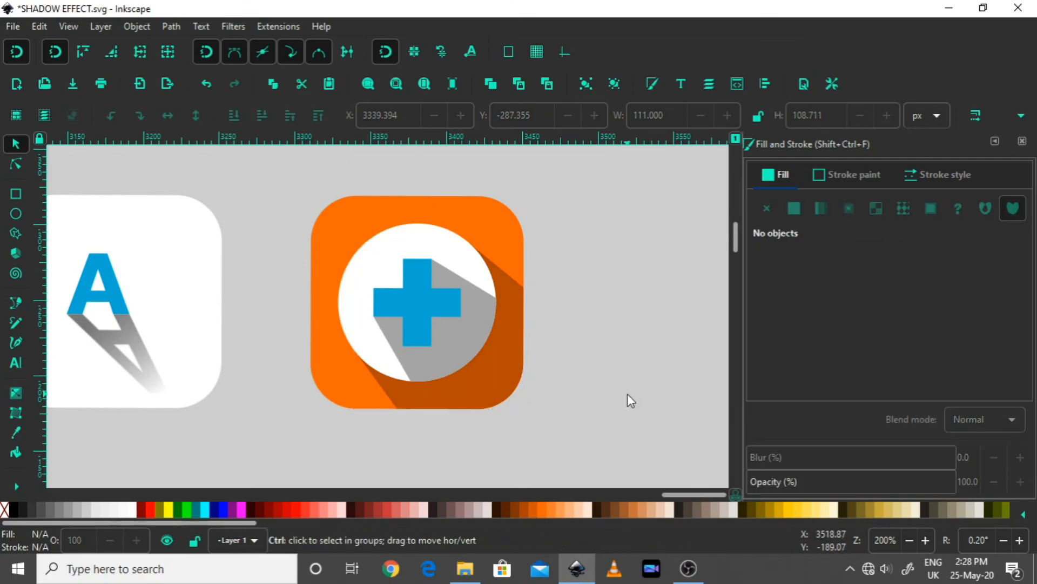
Step: Review the whole row of five shadow icons with the Fill and Stroke dialog closed
scroll(616, 397, "down", 2)
scroll(616, 394, "left", 4)
scroll(621, 386, "down", 1)
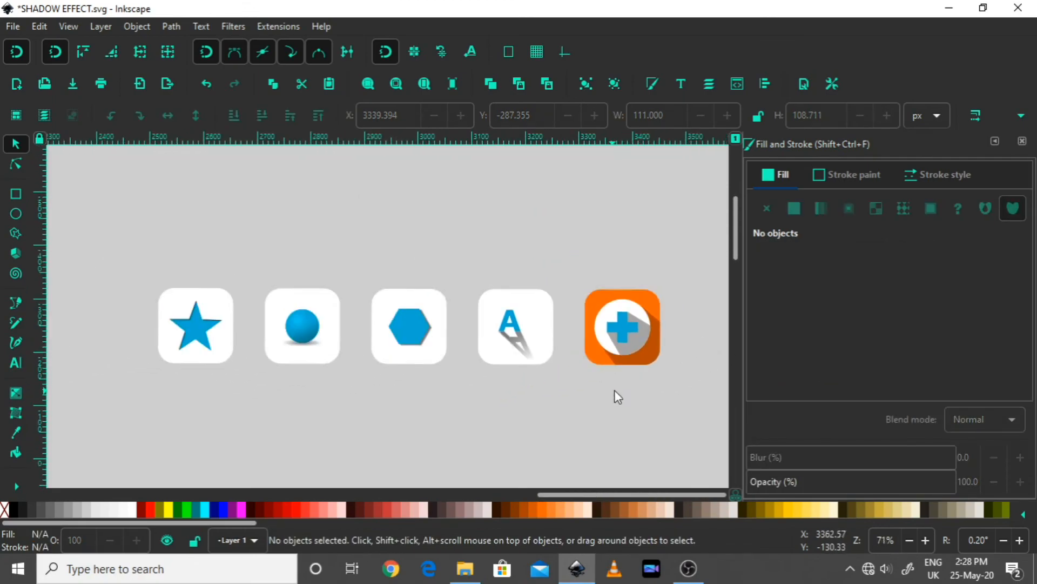
mouse_move(615, 391)
left_mouse_down()
mouse_move(628, 373)
mouse_move(617, 373)
left_mouse_up()
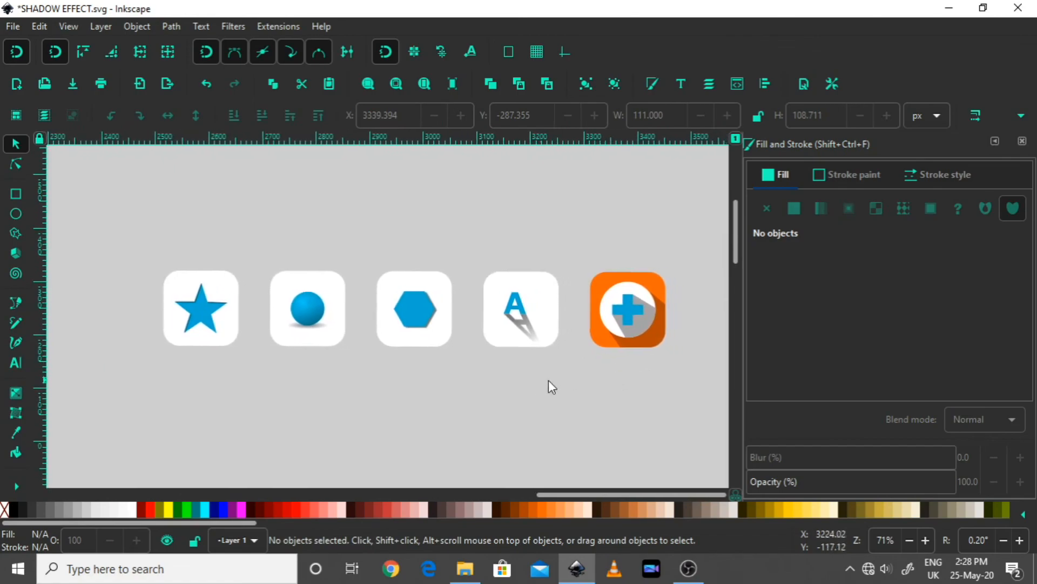
scroll(555, 376, "up", 1)
scroll(555, 376, "down", 1)
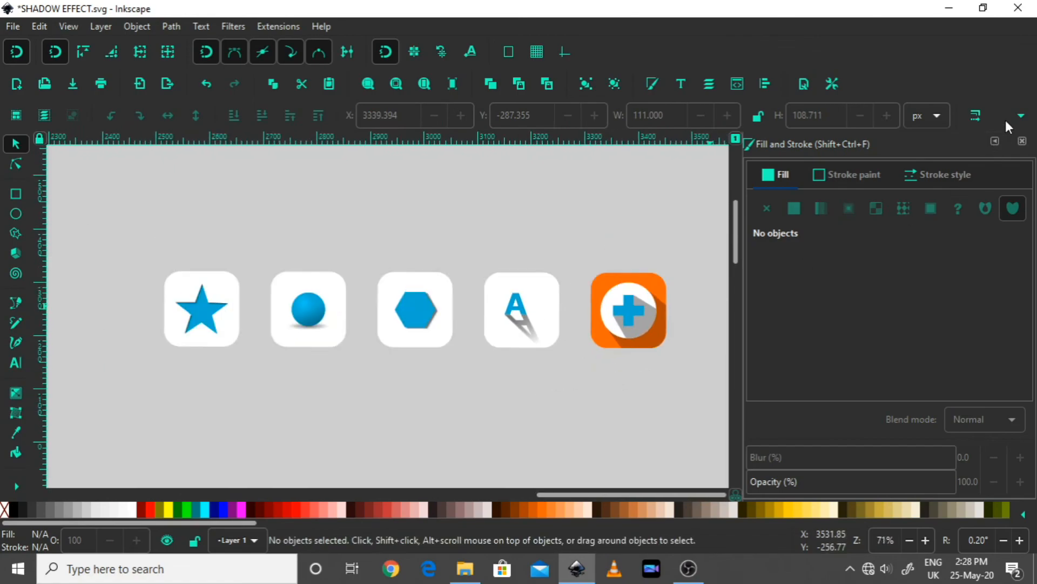
left_click(1022, 142)
scroll(532, 355, "up", 1)
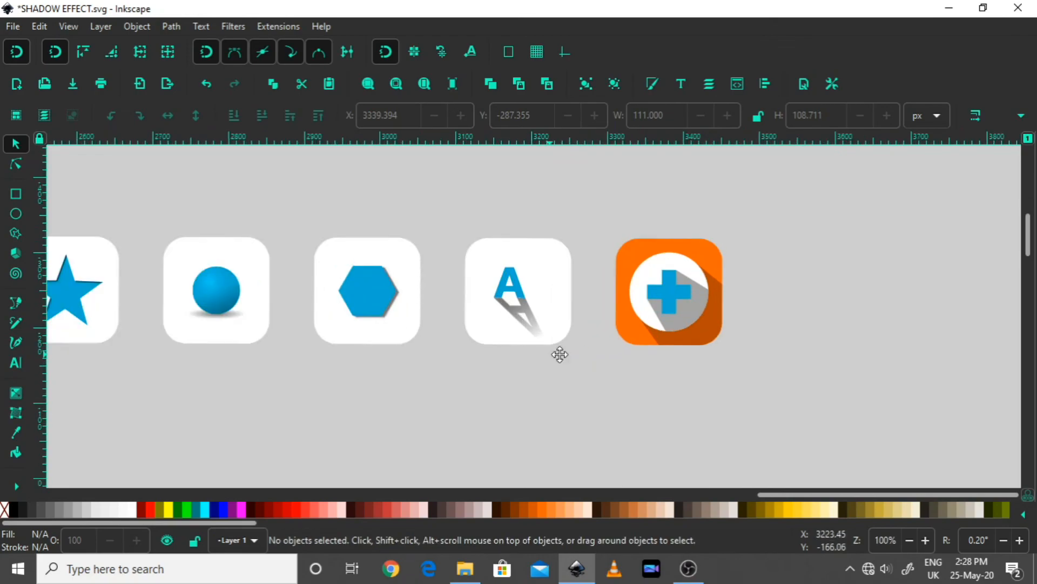
left_click_drag(558, 354, 652, 356)
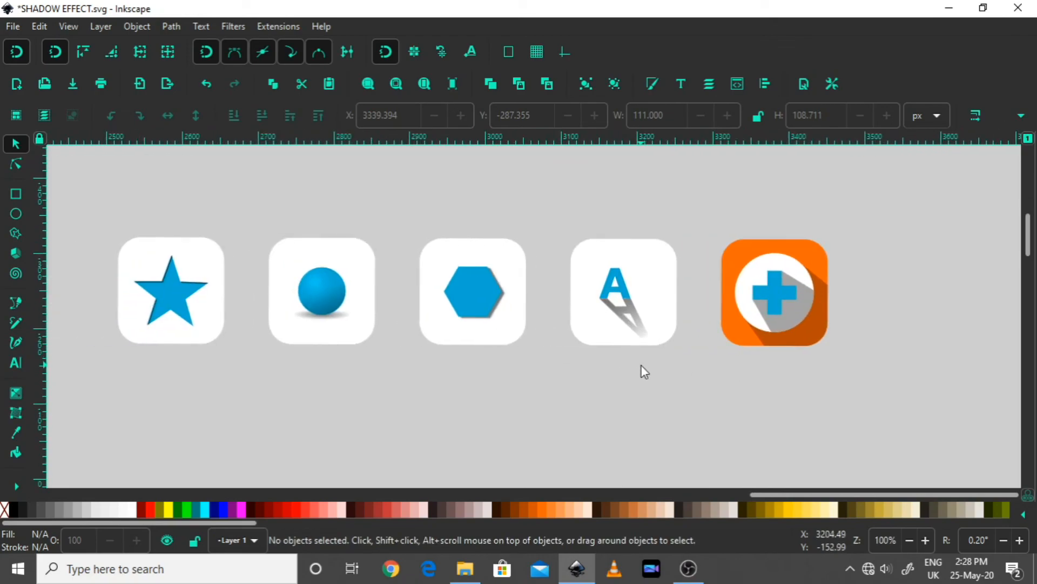